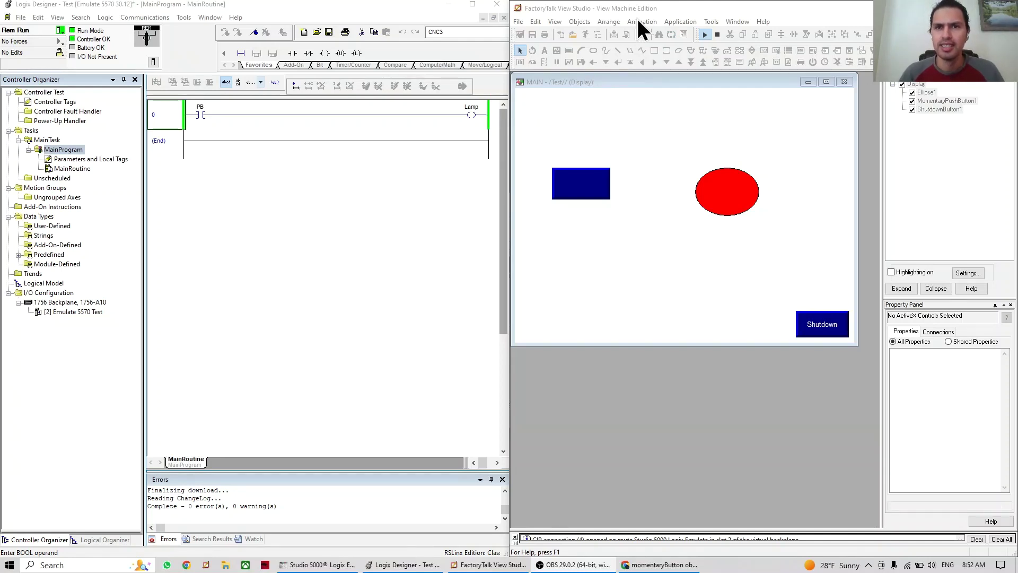
Bring up the Logix Emulate chassis to view its emulated controller slots, and return to the MAIN display in FactoryTalk View Studio
{"action": "left_click", "coordinate": [657, 10]}
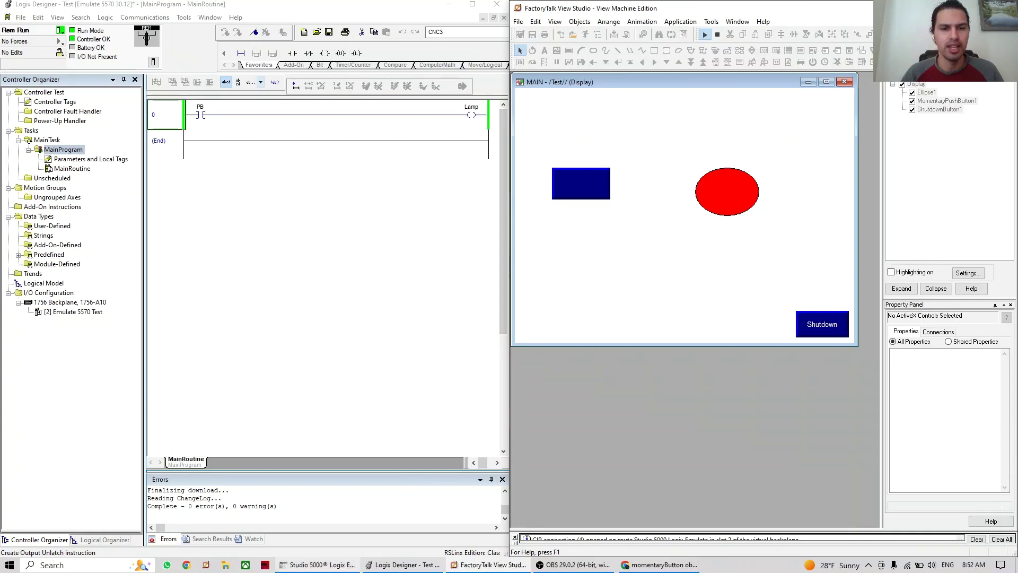
{"action": "left_click", "coordinate": [317, 564]}
{"action": "left_click_drag", "start_coordinate": [590, 200], "coordinate": [536, 270]}
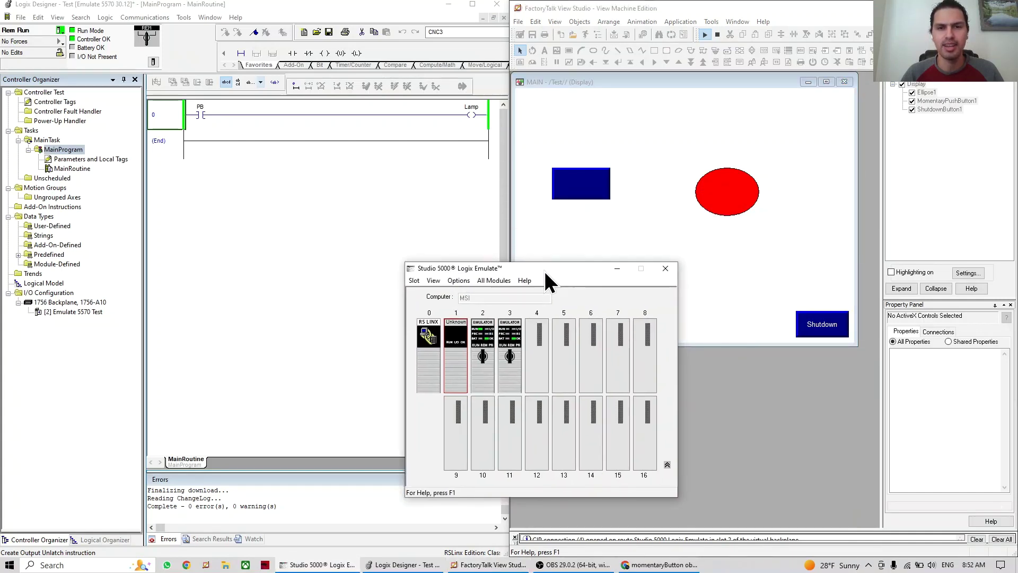
{"action": "left_click", "coordinate": [380, 10]}
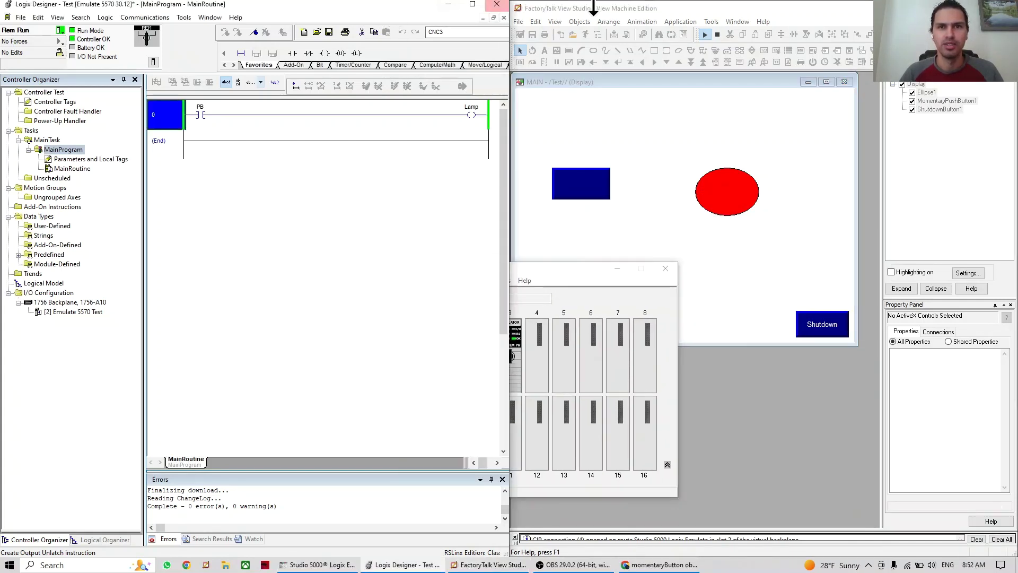
{"action": "left_click", "coordinate": [657, 11]}
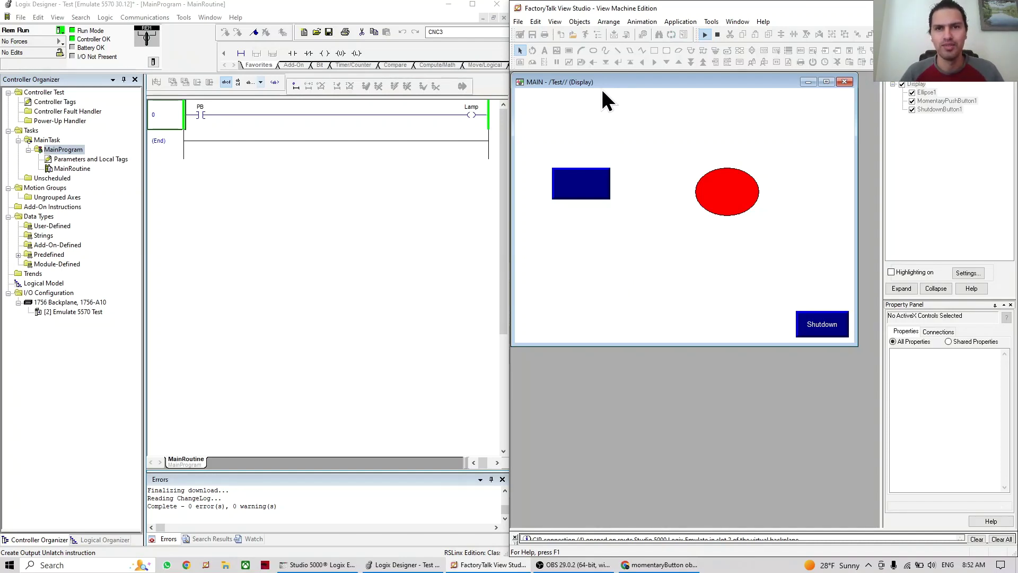
Operate the momentary push button in the running MAIN display to check the lamp ellipse and the PB rung
{"action": "left_click", "coordinate": [275, 258]}
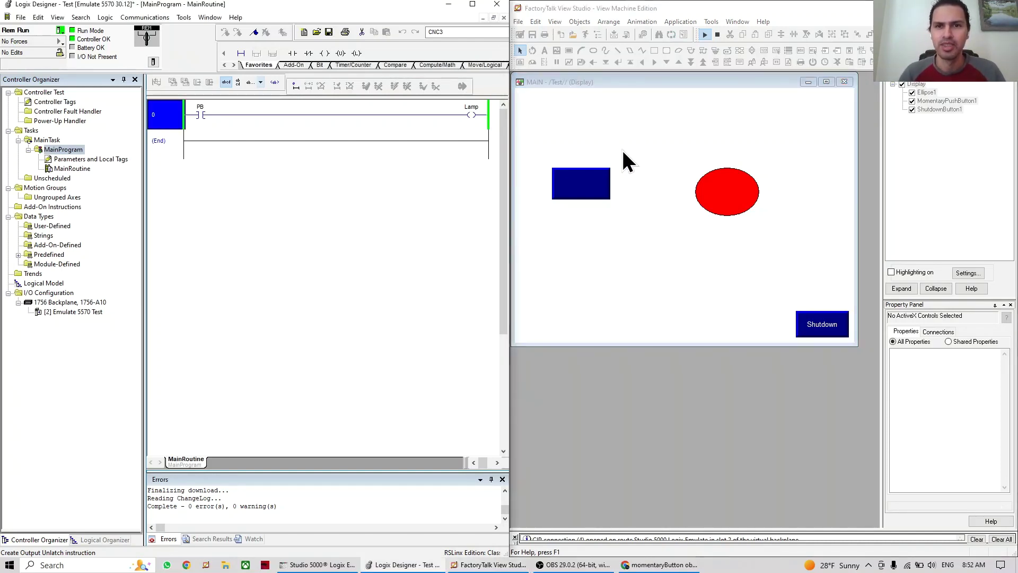
{"action": "left_click", "coordinate": [641, 84]}
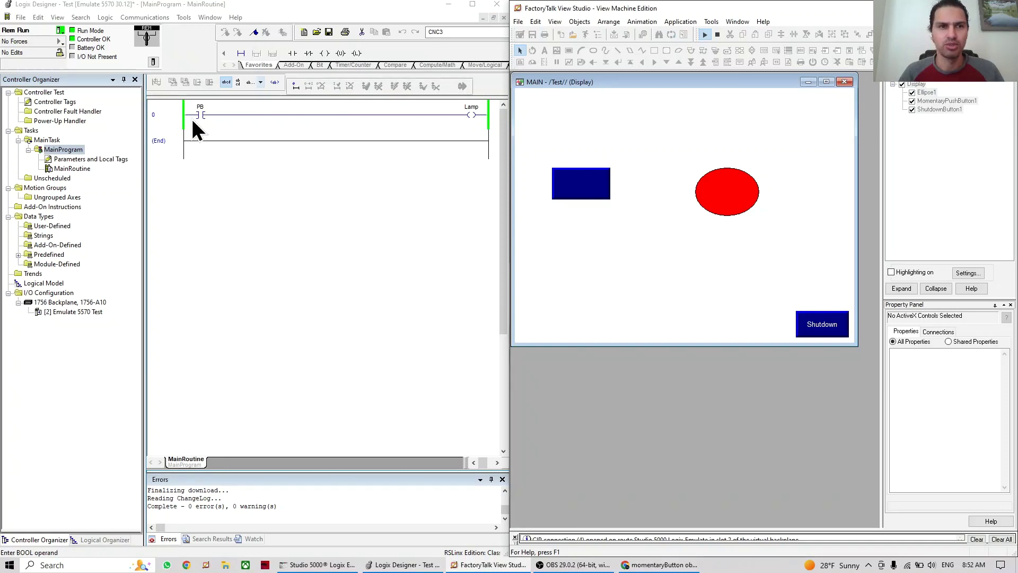
{"action": "left_click", "coordinate": [169, 115]}
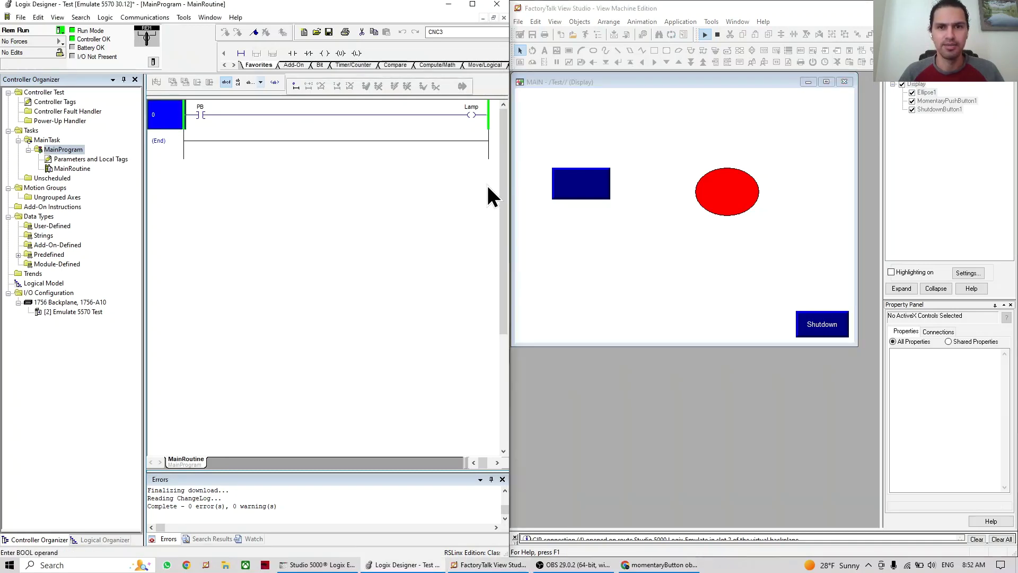
{"action": "left_click", "coordinate": [671, 217]}
{"action": "left_click", "coordinate": [580, 186]}
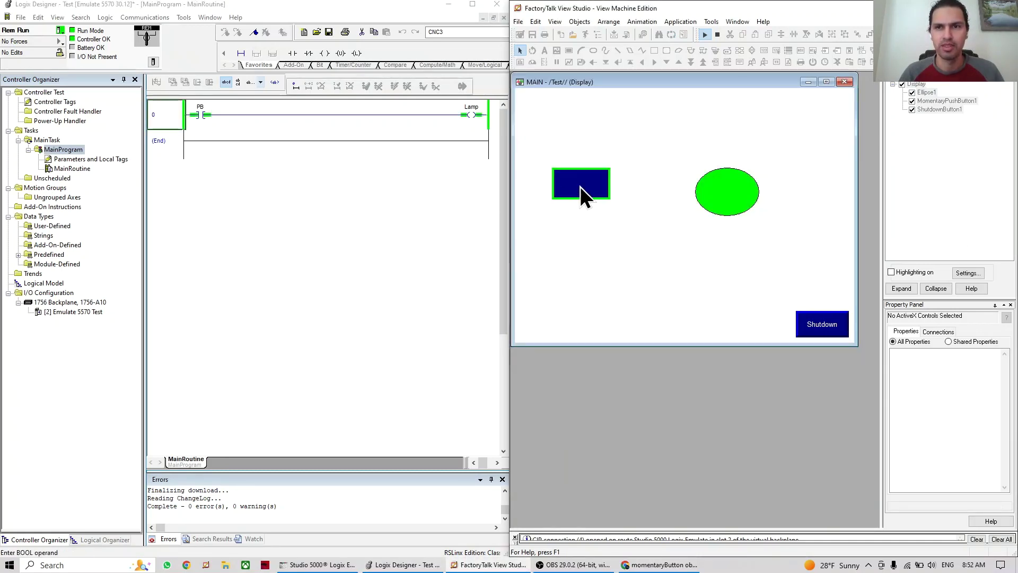
{"action": "left_click", "coordinate": [580, 187]}
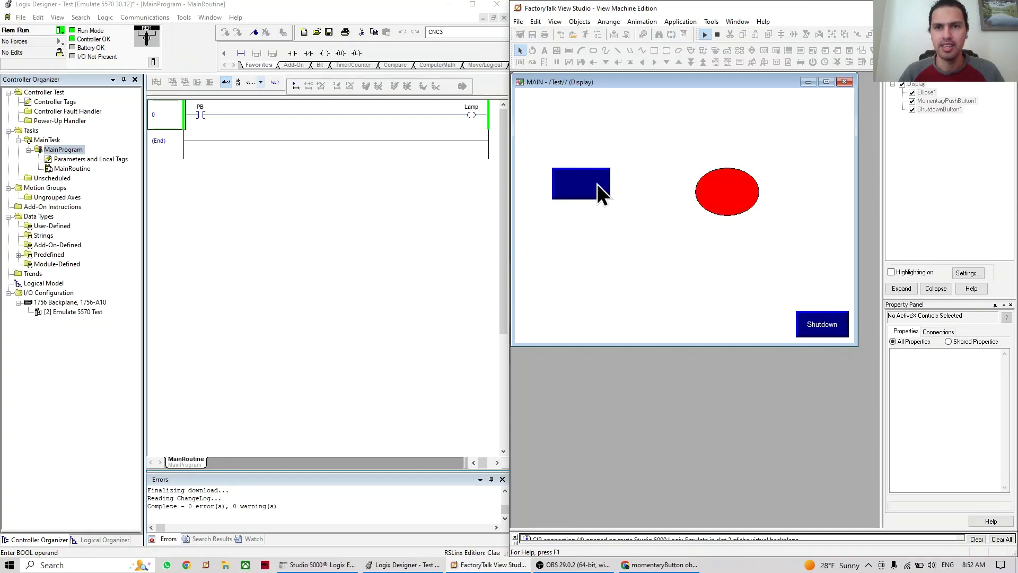
{"action": "left_click", "coordinate": [590, 186]}
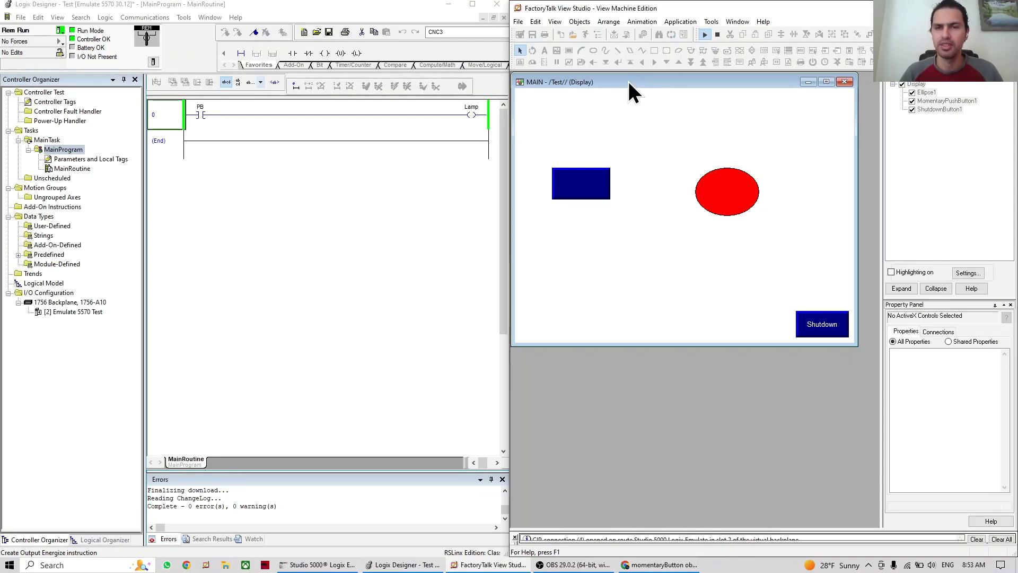
Stop the display test run and open the momentary push button's properties, keeping the button in view
{"action": "left_click", "coordinate": [717, 36]}
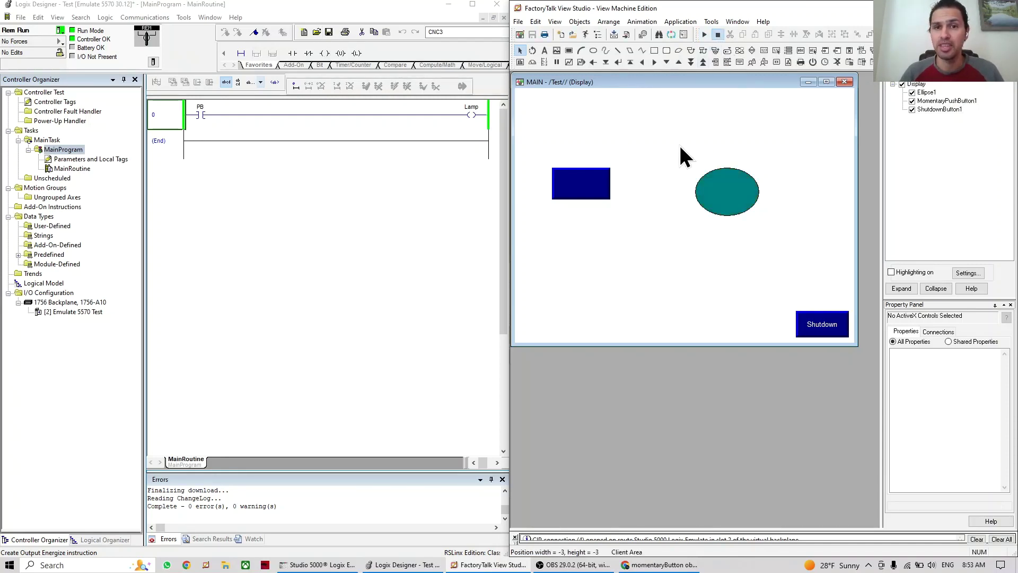
{"action": "left_click", "coordinate": [586, 186]}
{"action": "left_click", "coordinate": [620, 239]}
{"action": "double_click", "coordinate": [596, 186]}
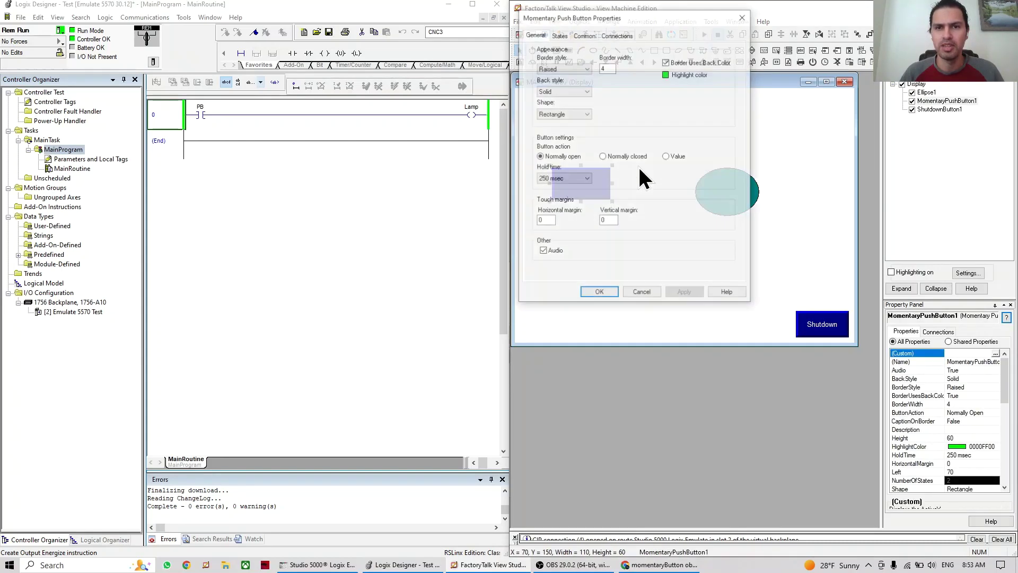
{"action": "left_click_drag", "start_coordinate": [625, 18], "coordinate": [627, 156]}
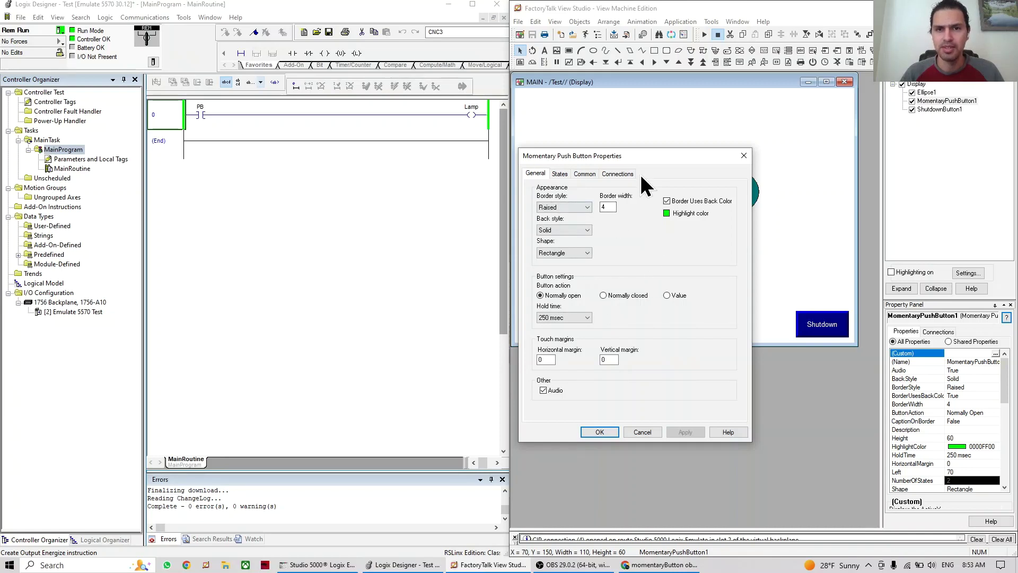
{"action": "left_click_drag", "start_coordinate": [651, 157], "coordinate": [766, 127]}
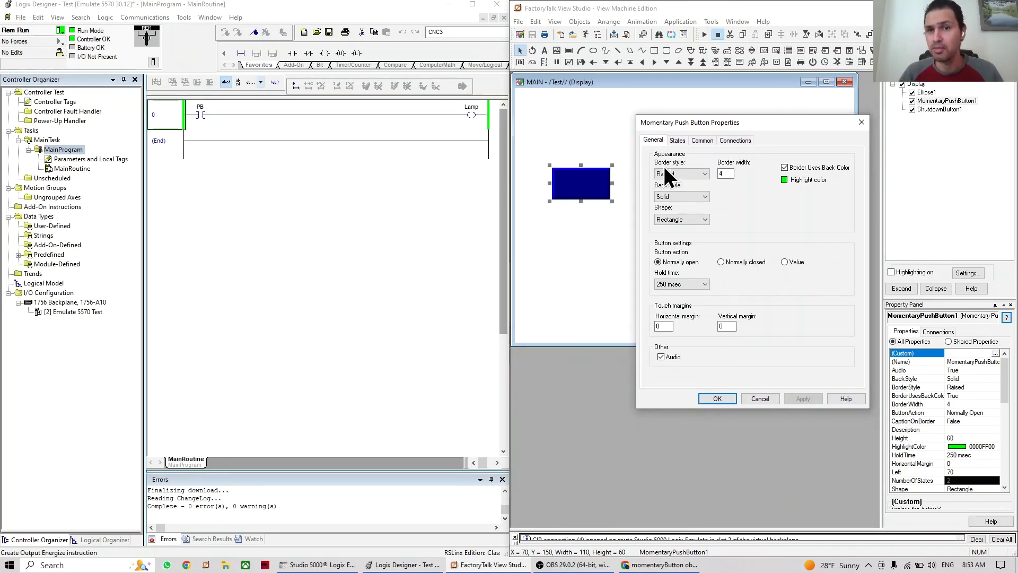
Apply the Line border style to the momentary push button
{"action": "left_click", "coordinate": [695, 173]}
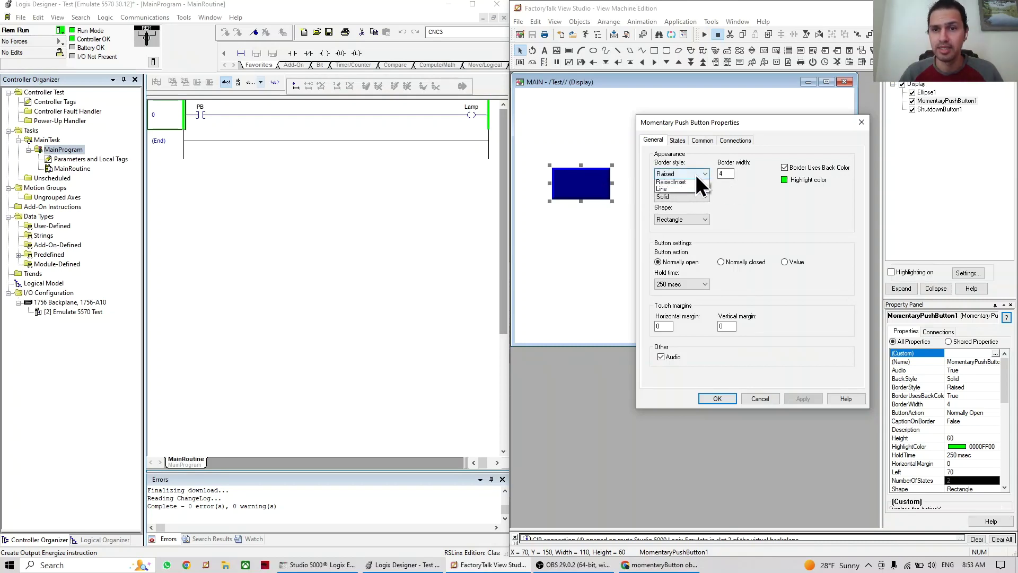
{"action": "left_click", "coordinate": [684, 204]}
{"action": "left_click", "coordinate": [805, 399]}
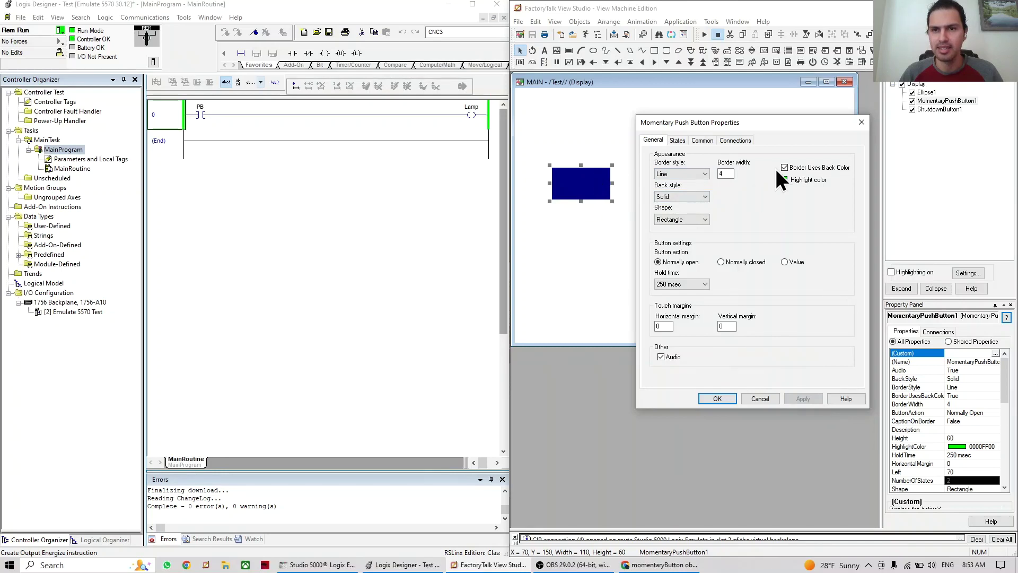
Set the push button's border width to 8 and its border style to Raised
{"action": "left_click_drag", "start_coordinate": [730, 172], "coordinate": [704, 171]}
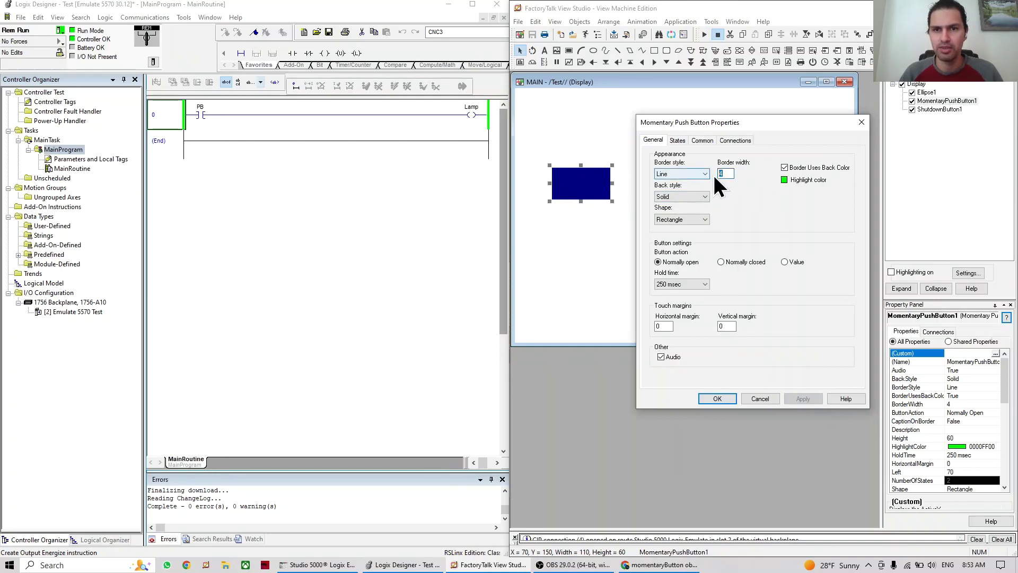
{"action": "type", "text": "8"}
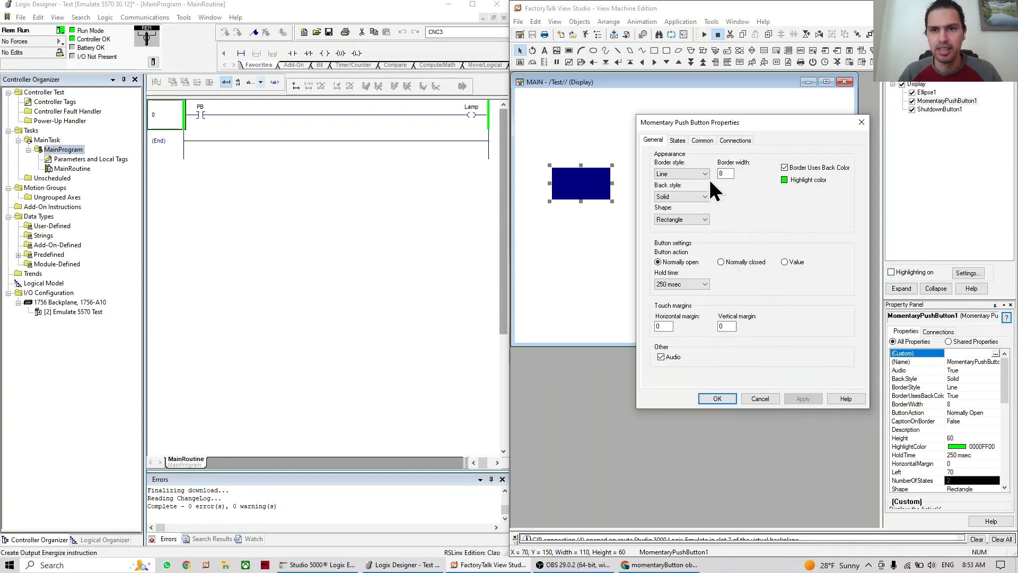
{"action": "left_click", "coordinate": [705, 174]}
{"action": "left_click", "coordinate": [670, 186]}
{"action": "left_click", "coordinate": [803, 399]}
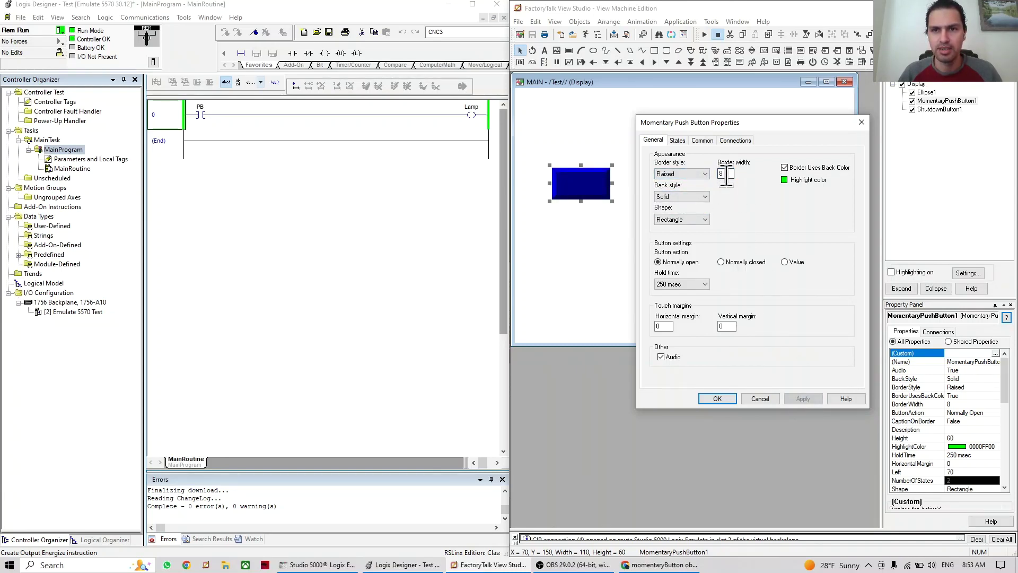
Try a border width of 3 on the push button and set it back to 8
{"action": "type", "text": "3"}
{"action": "left_click", "coordinate": [816, 398]}
{"action": "key", "text": "BackSpace"}
{"action": "type", "text": "8"}
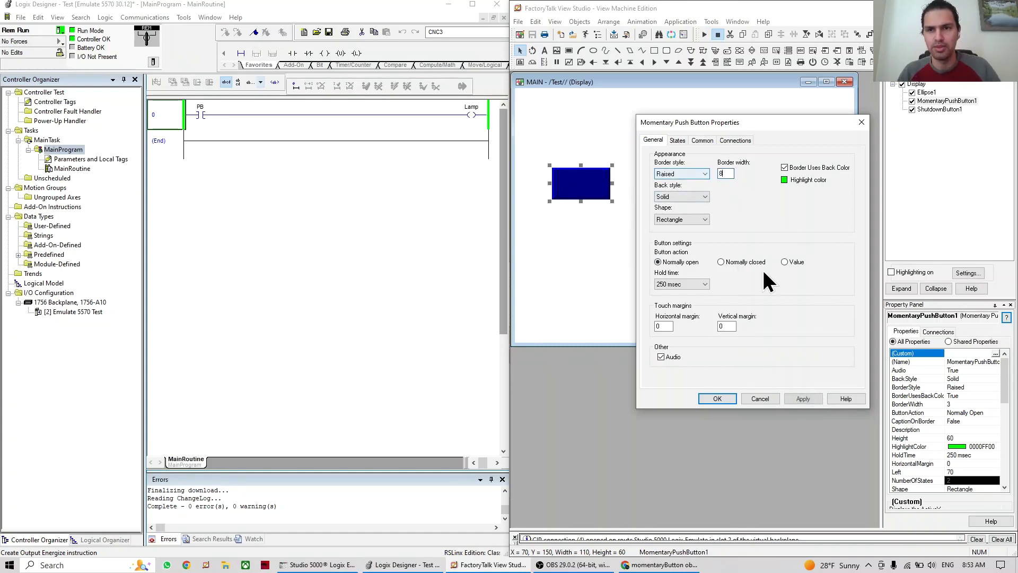
{"action": "left_click", "coordinate": [804, 399]}
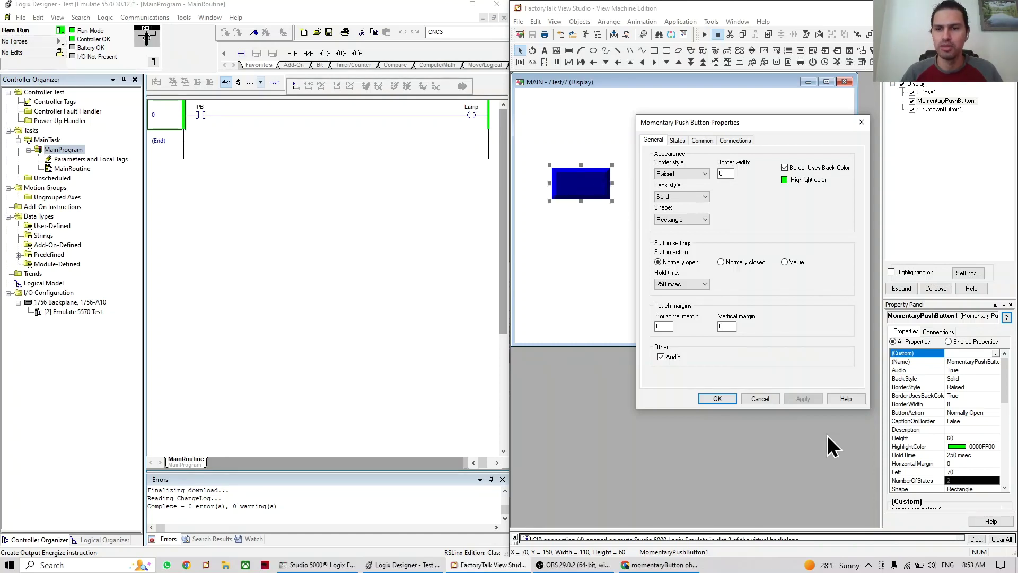
Accept the push button's properties and test its border highlight in a display test run
{"action": "left_click", "coordinate": [719, 399]}
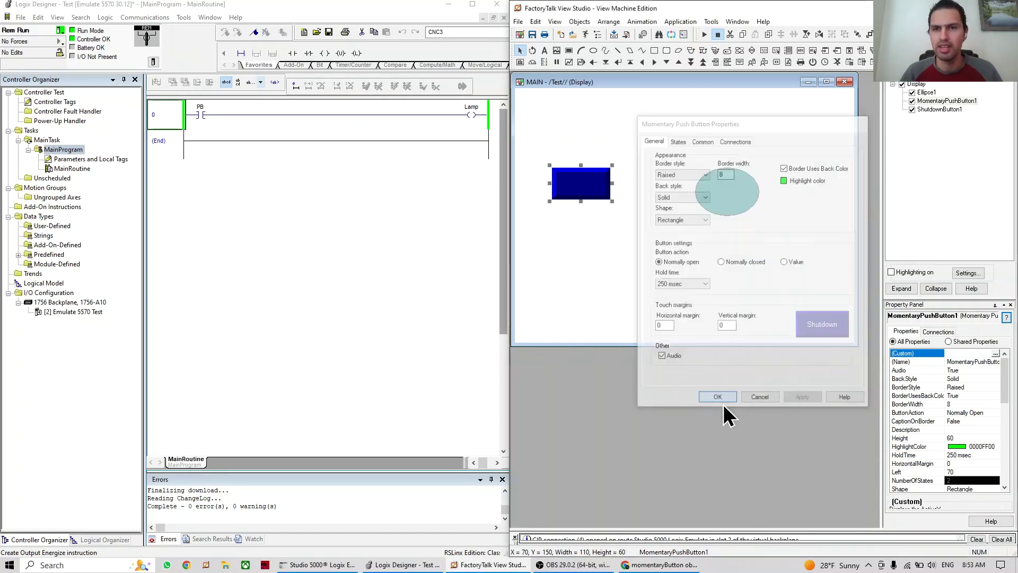
{"action": "left_click", "coordinate": [704, 34]}
{"action": "left_click", "coordinate": [581, 187]}
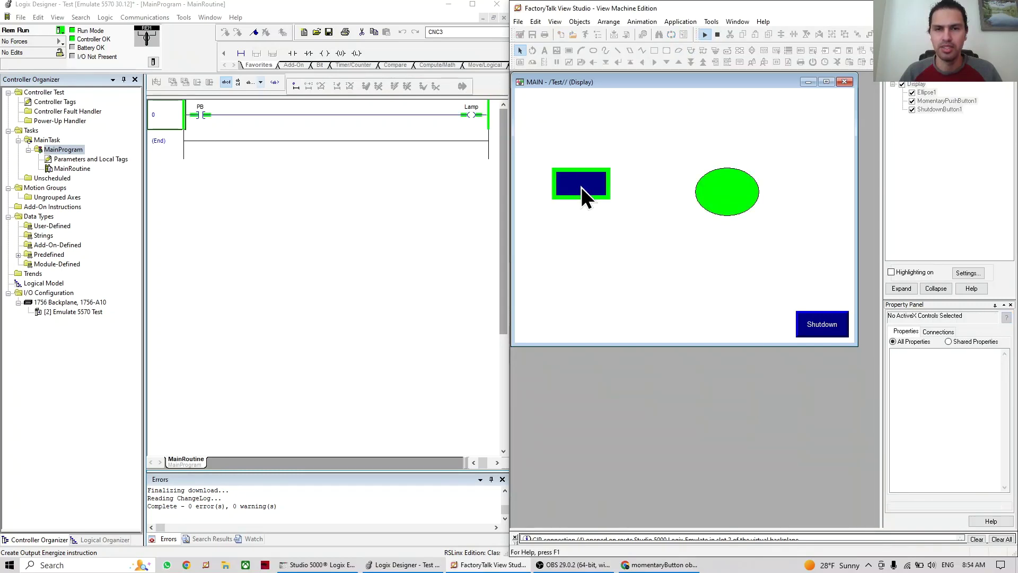
{"action": "left_click", "coordinate": [716, 34]}
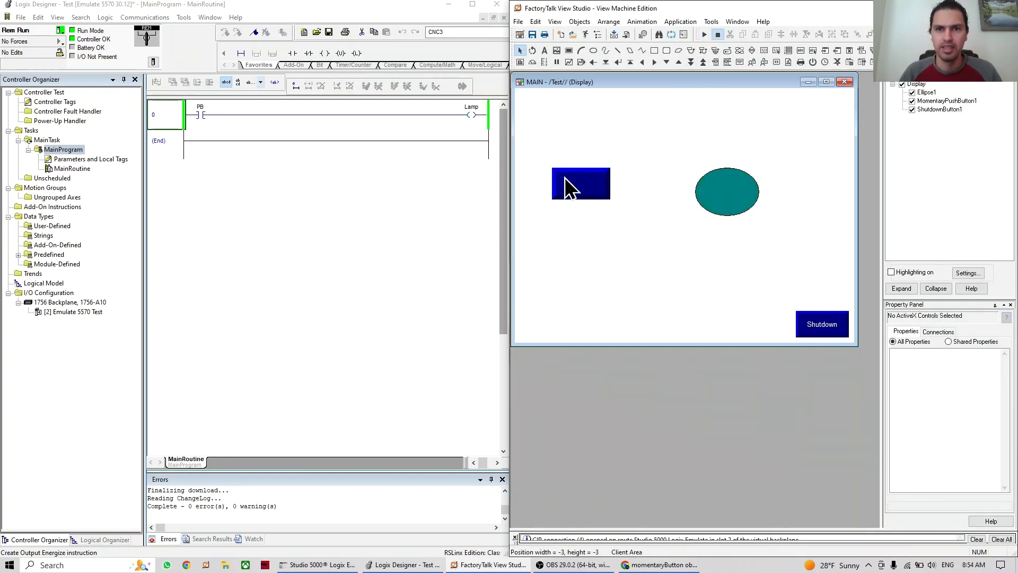
Change the momentary push button's highlight color to olive and accept its properties
{"action": "left_click", "coordinate": [565, 189]}
{"action": "double_click", "coordinate": [565, 189]}
{"action": "left_click", "coordinate": [666, 74]}
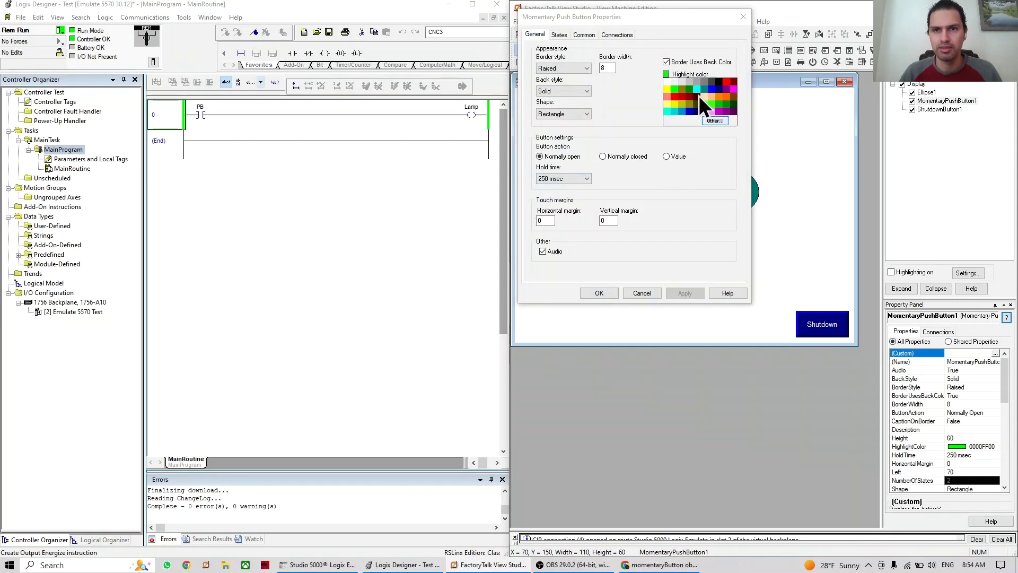
{"action": "left_click", "coordinate": [682, 97]}
{"action": "left_click", "coordinate": [688, 295]}
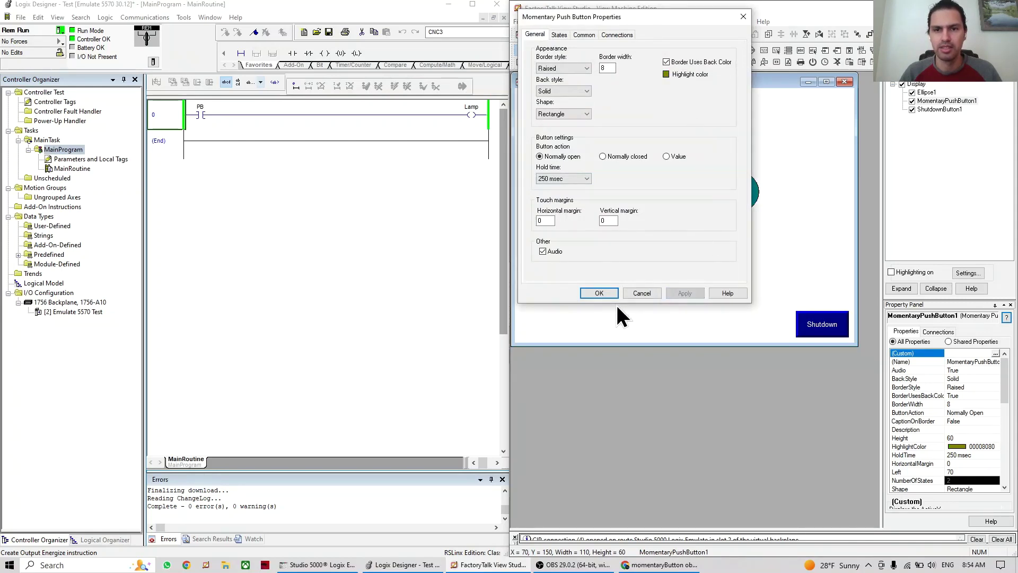
{"action": "left_click", "coordinate": [595, 295]}
Test the push button's highlight color in the running display, stop the test, and reopen the button's properties
{"action": "left_click", "coordinate": [593, 186]}
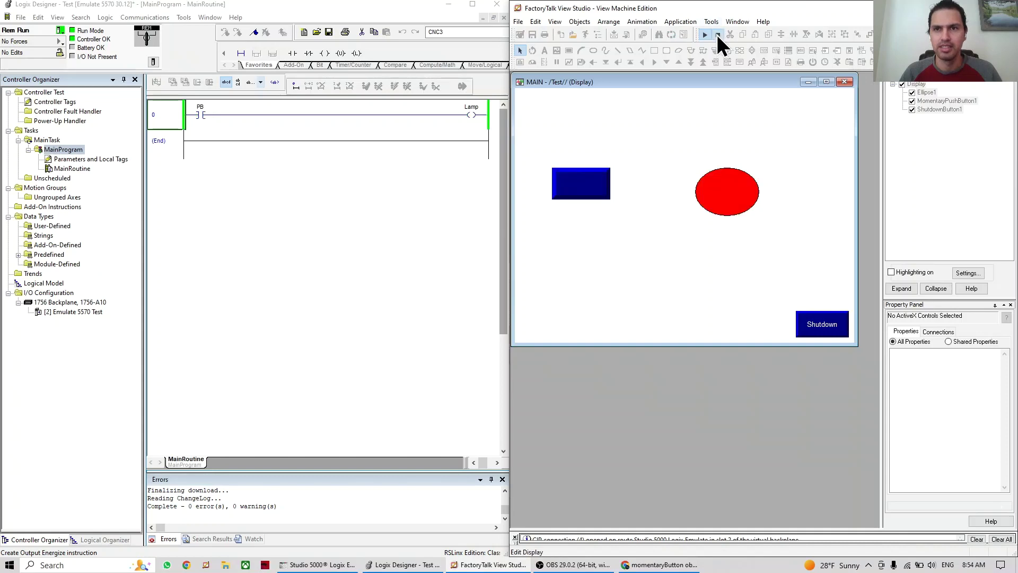
{"action": "left_click", "coordinate": [718, 34]}
{"action": "double_click", "coordinate": [591, 186]}
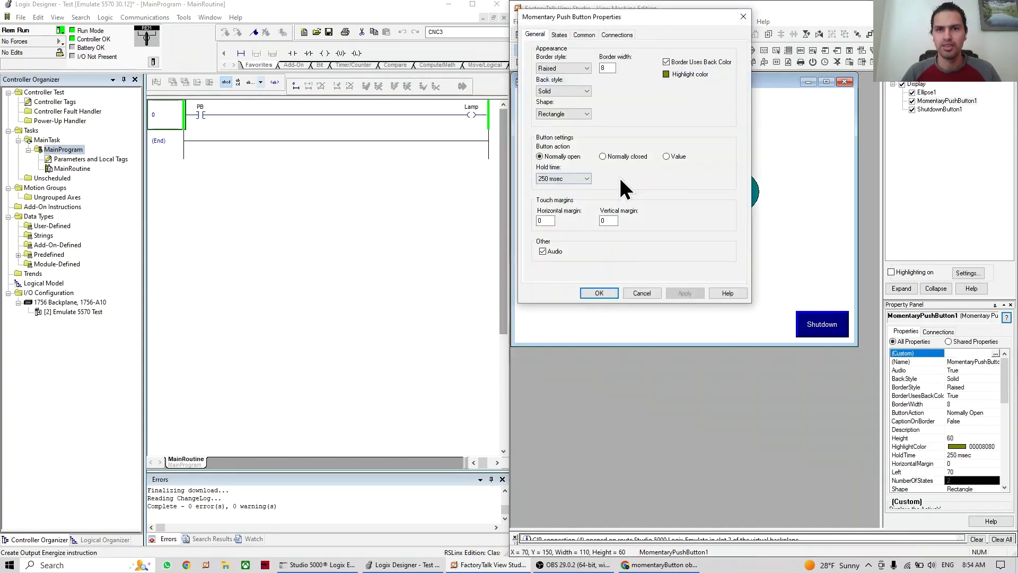
{"action": "left_click_drag", "start_coordinate": [649, 23], "coordinate": [780, 139]}
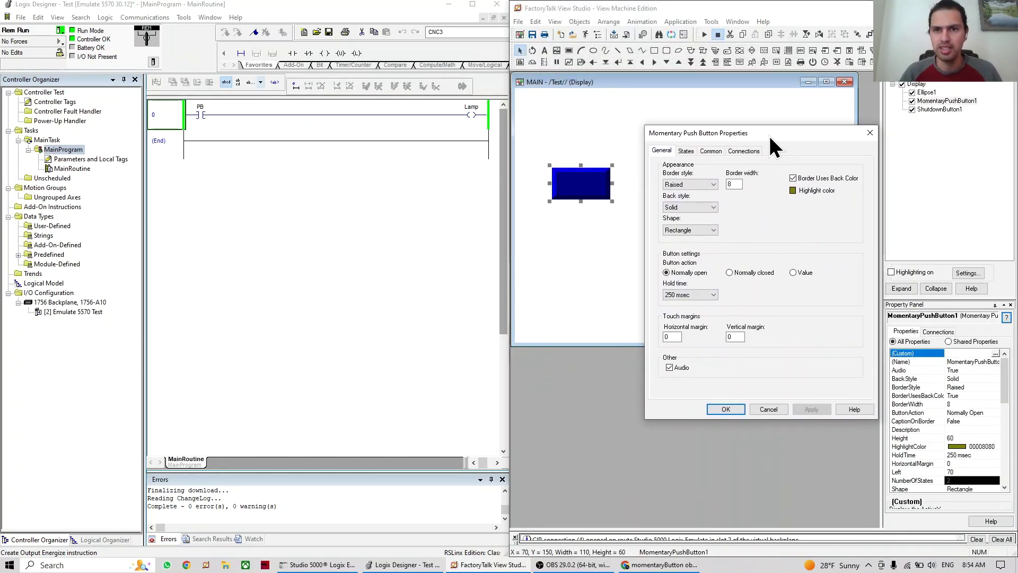
Apply the Transparent back style to the momentary push button
{"action": "left_click", "coordinate": [702, 209]}
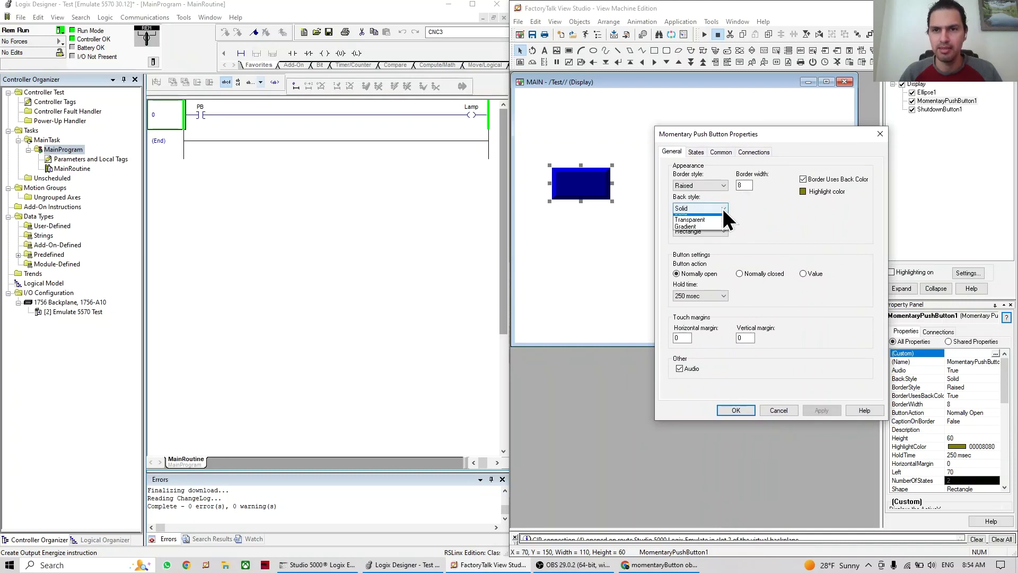
{"action": "left_click", "coordinate": [704, 229]}
{"action": "left_click", "coordinate": [826, 411]}
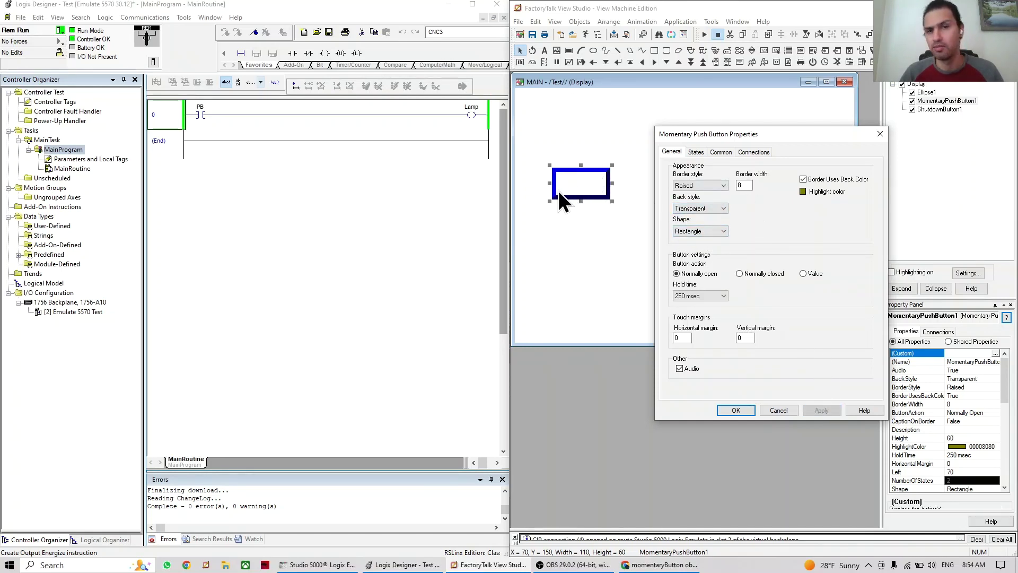
Apply the Gradient back style to the momentary push button
{"action": "left_click", "coordinate": [714, 211]}
{"action": "left_click", "coordinate": [708, 232]}
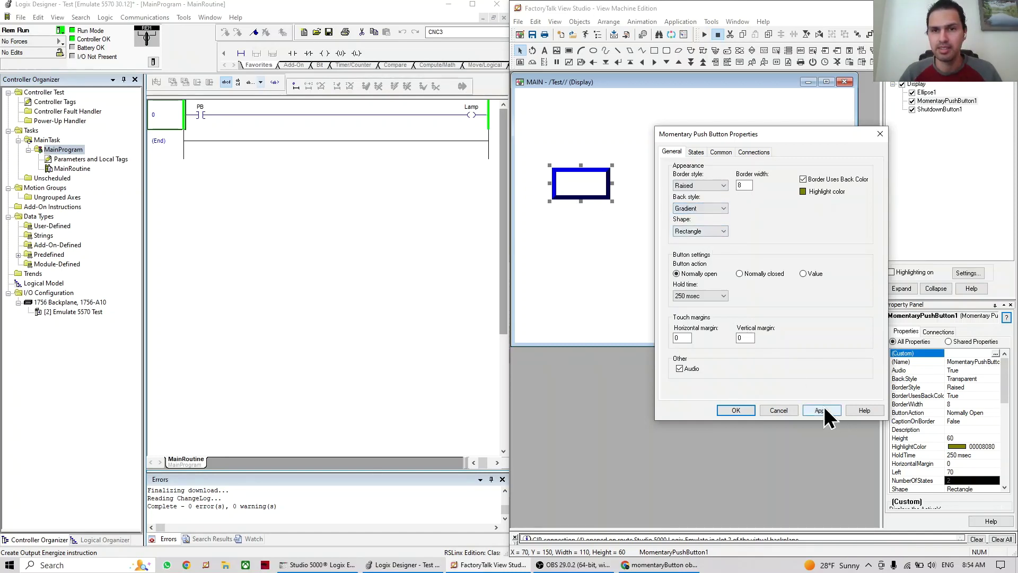
{"action": "left_click", "coordinate": [821, 411]}
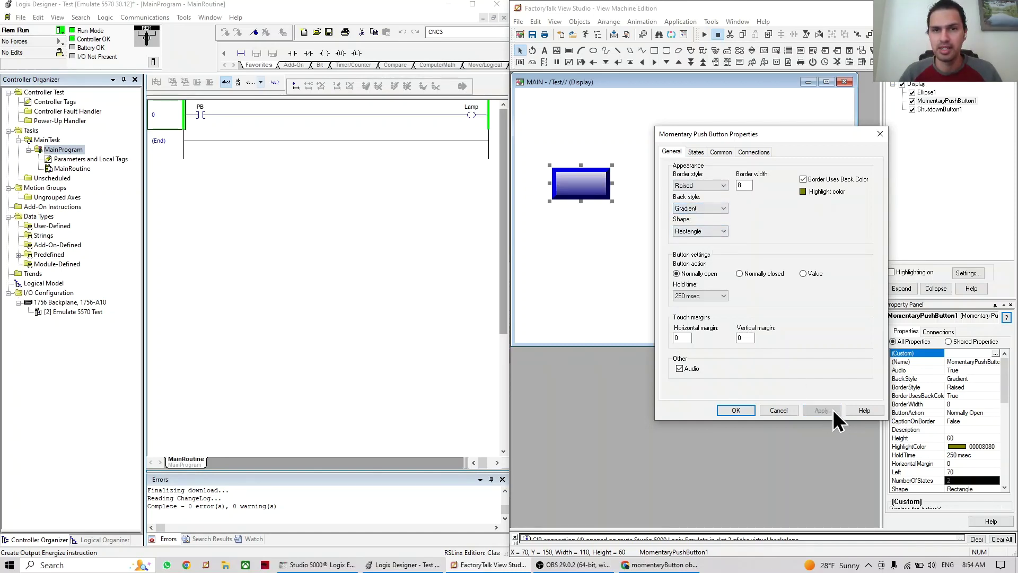
Restore the momentary push button's back style to Solid
{"action": "left_click", "coordinate": [710, 208]}
{"action": "left_click", "coordinate": [705, 225]}
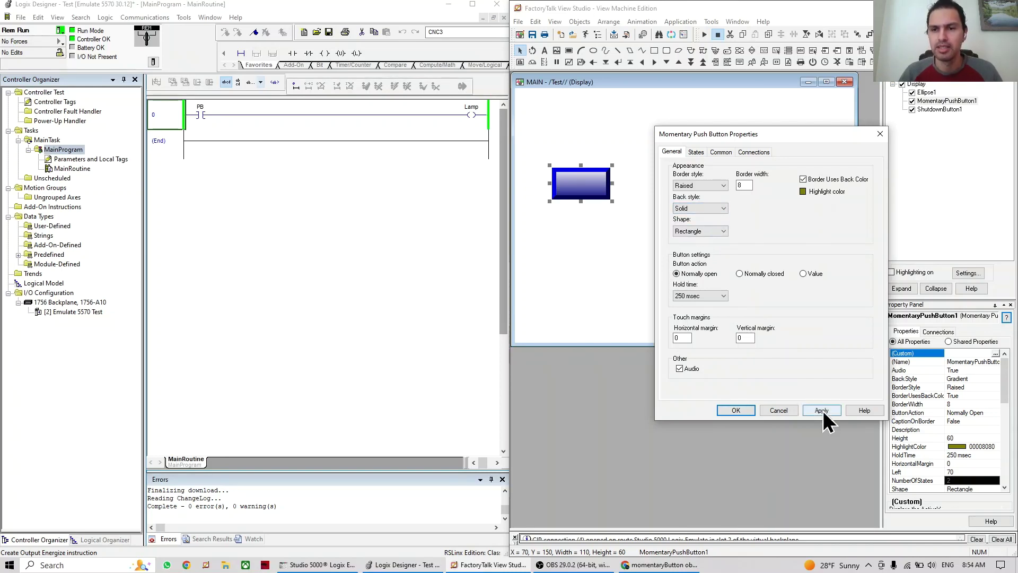
{"action": "left_click", "coordinate": [821, 411]}
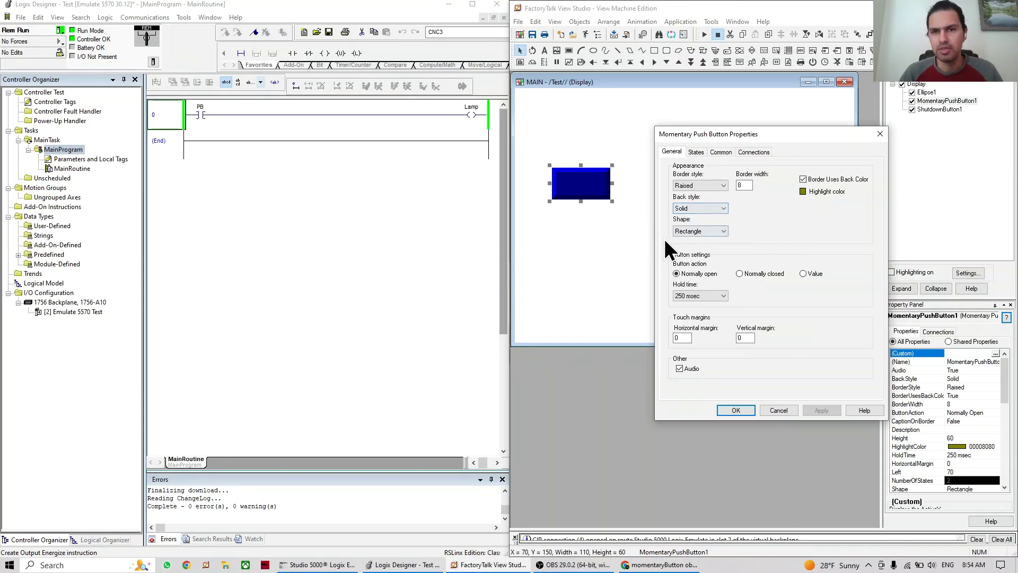
Apply the Circle shape to the momentary push button
{"action": "left_click", "coordinate": [723, 233]}
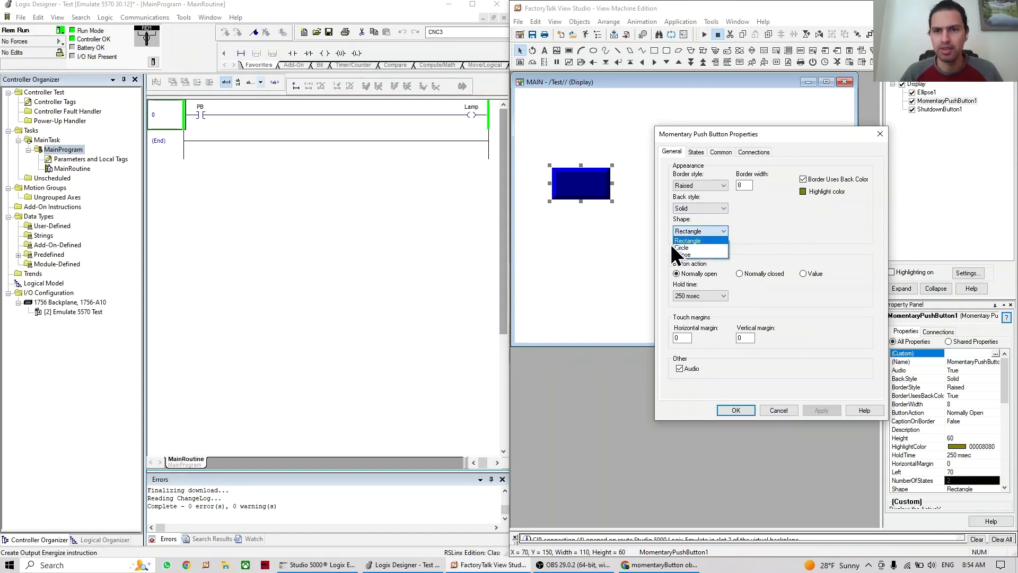
{"action": "left_click", "coordinate": [683, 248]}
{"action": "left_click", "coordinate": [822, 410]}
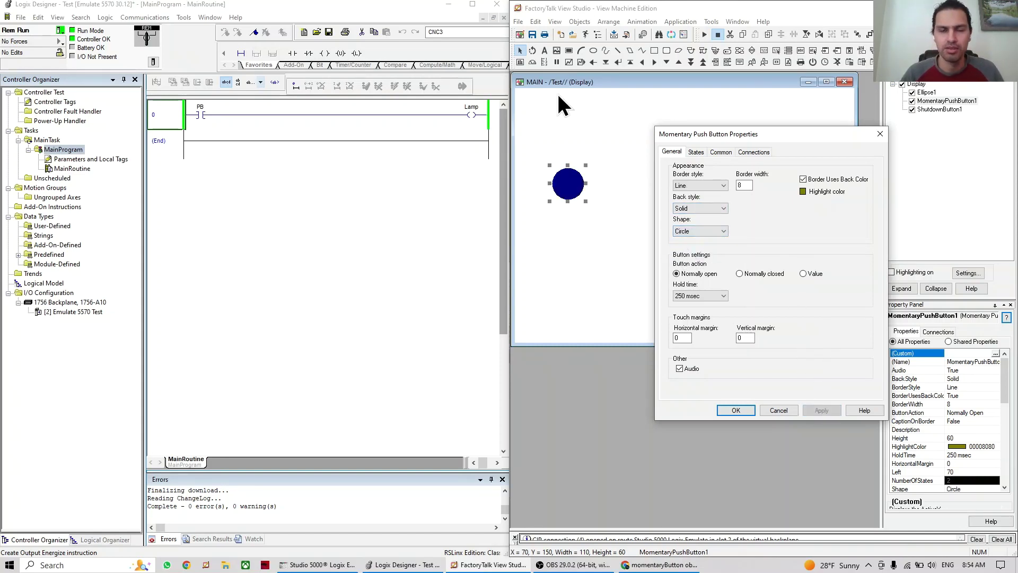
Restore the momentary push button's shape to Rectangle
{"action": "left_click", "coordinate": [726, 236]}
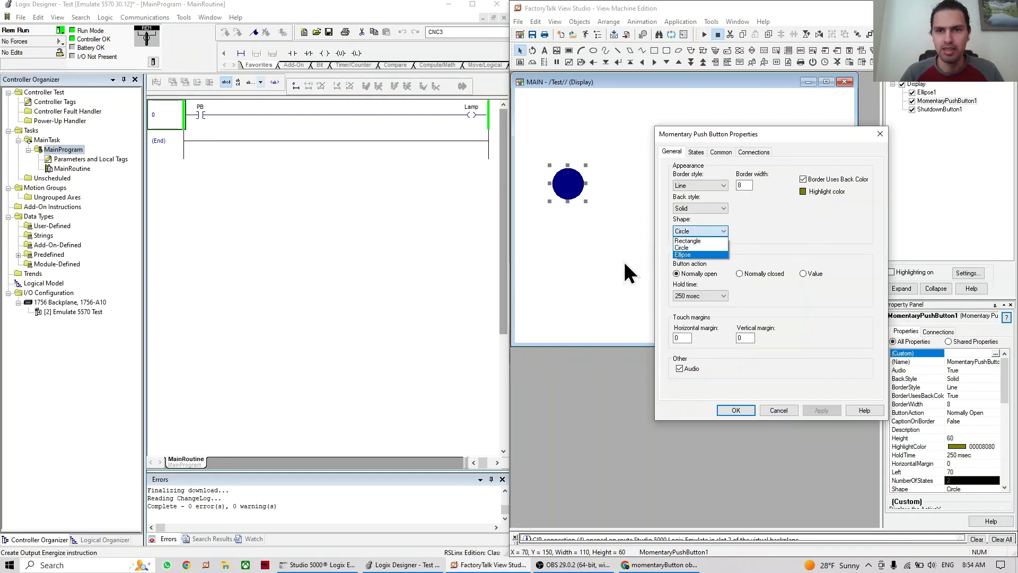
{"action": "left_click", "coordinate": [689, 239]}
{"action": "left_click", "coordinate": [822, 410]}
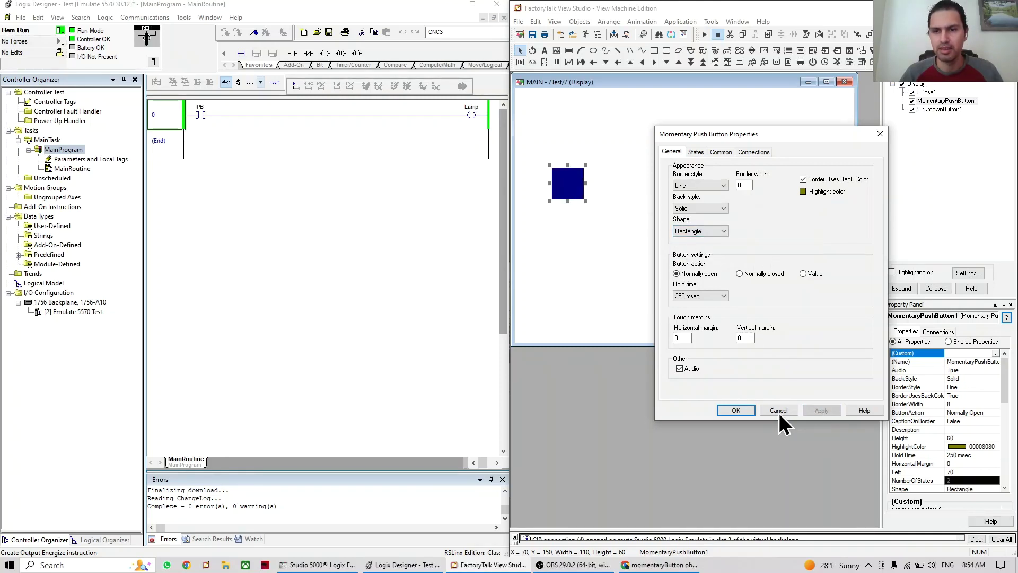
Widen the momentary push button to a width of 140 and restore its border style to Raised
{"action": "left_click", "coordinate": [778, 410]}
{"action": "left_click_drag", "start_coordinate": [583, 184], "coordinate": [626, 183]}
{"action": "double_click", "coordinate": [594, 183]}
{"action": "left_click", "coordinate": [585, 69]}
{"action": "left_click", "coordinate": [552, 86]}
{"action": "left_click_drag", "start_coordinate": [605, 17], "coordinate": [757, 180]}
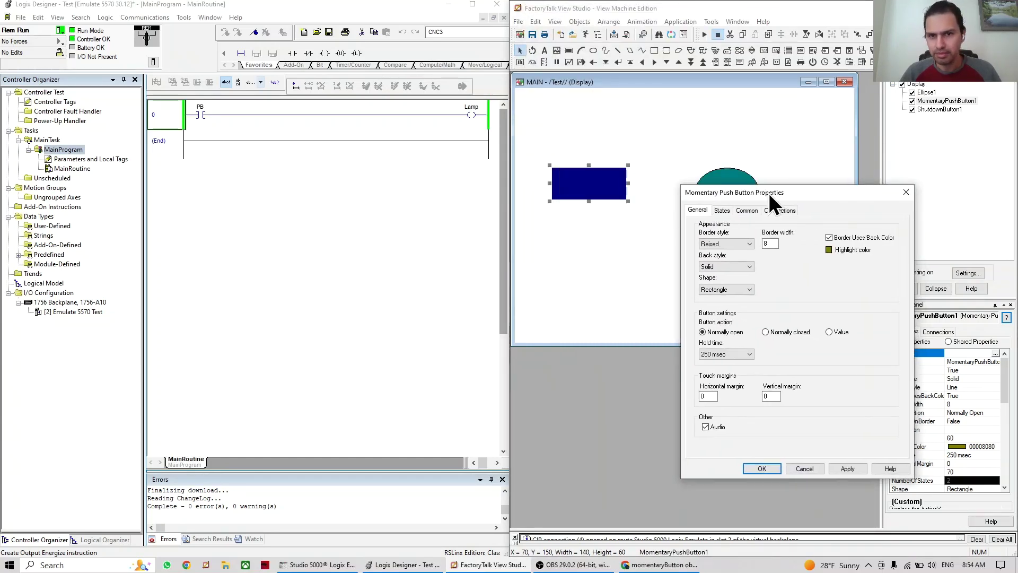
{"action": "left_click", "coordinate": [838, 456]}
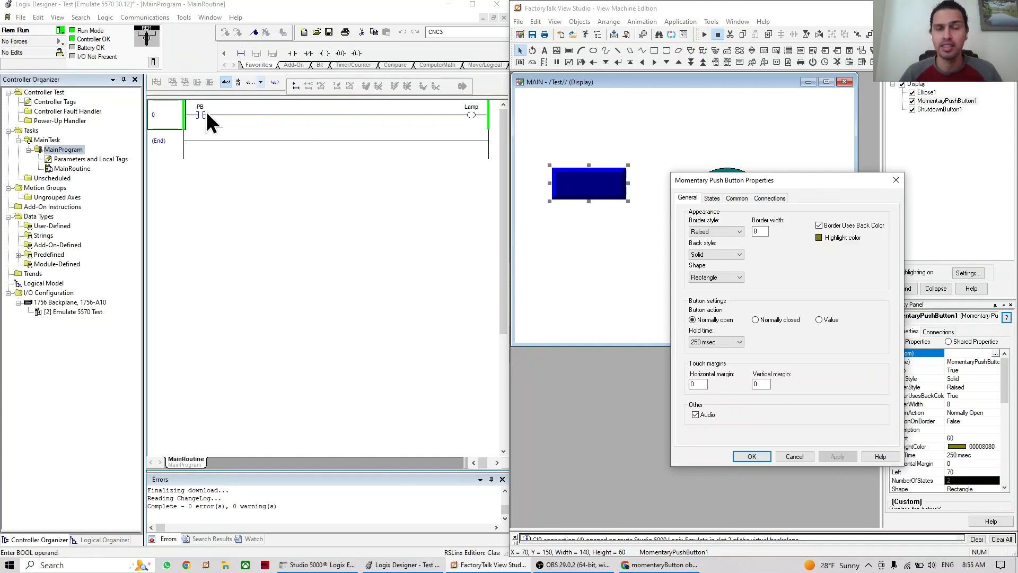
{"action": "left_click", "coordinate": [756, 459]}
Test the normally open push button in the running display against the PB rung, and stop the test
{"action": "left_click", "coordinate": [704, 33]}
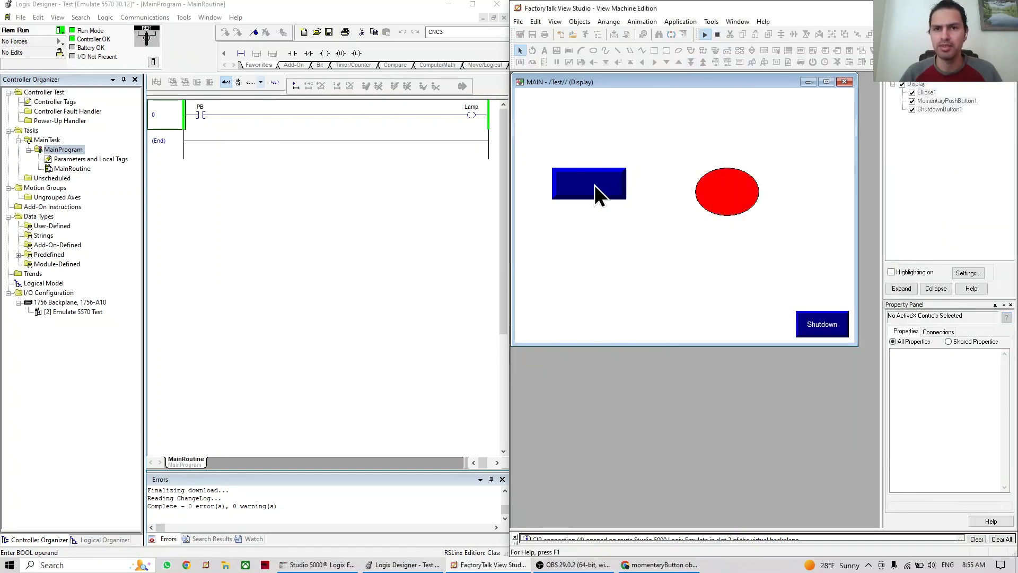
{"action": "left_click", "coordinate": [606, 192]}
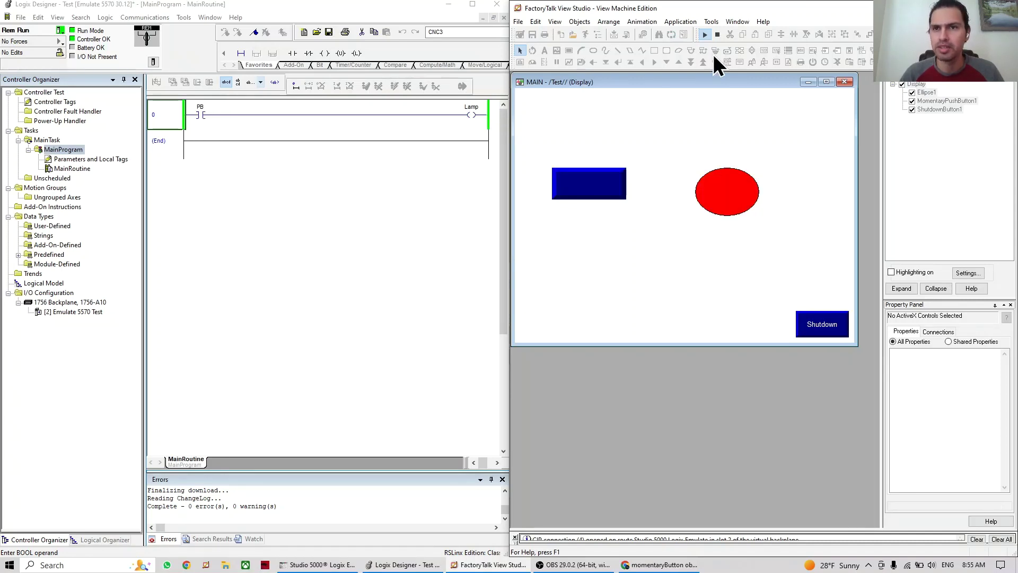
{"action": "left_click", "coordinate": [717, 36]}
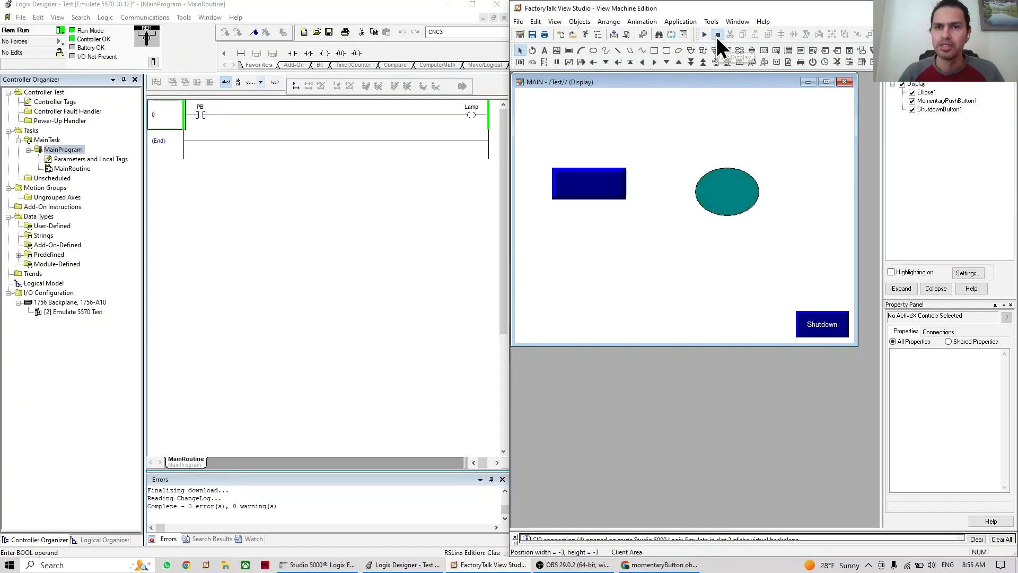
Set the momentary push button's action to Normally closed
{"action": "double_click", "coordinate": [584, 186]}
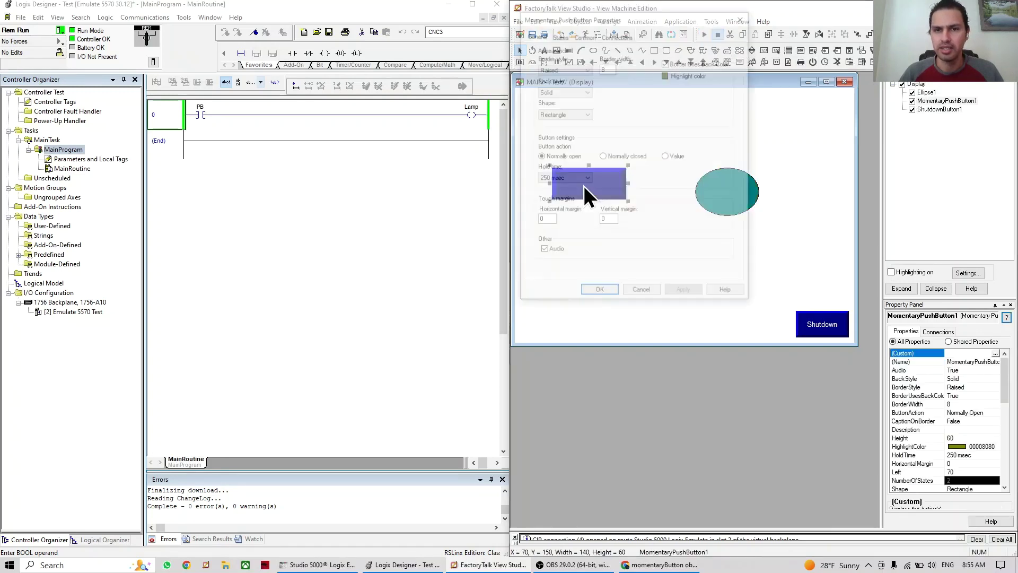
{"action": "left_click", "coordinate": [602, 156]}
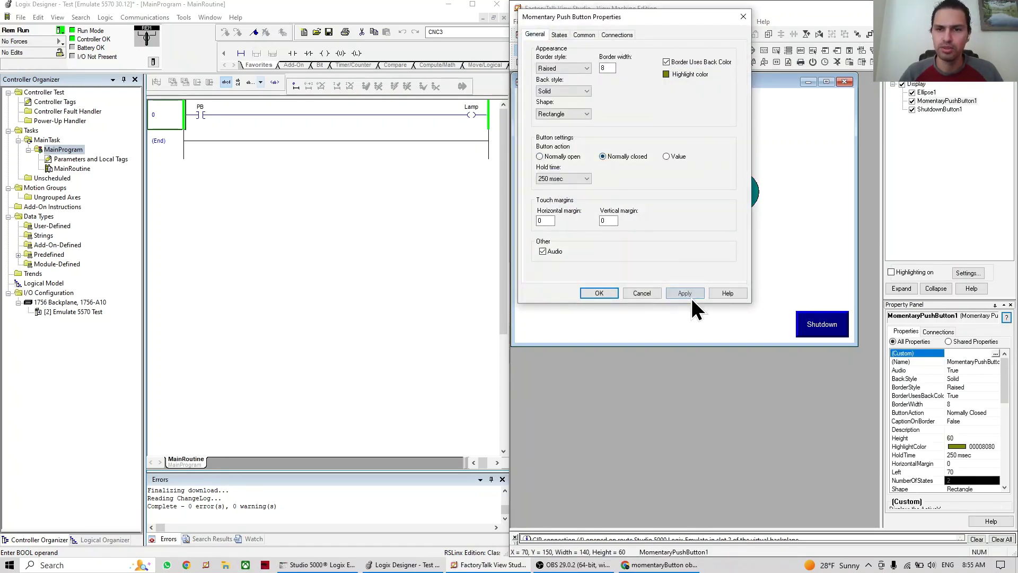
{"action": "left_click", "coordinate": [598, 293]}
Test the normally closed push button in the running display against the ladder logic, and stop the test
{"action": "left_click", "coordinate": [705, 34]}
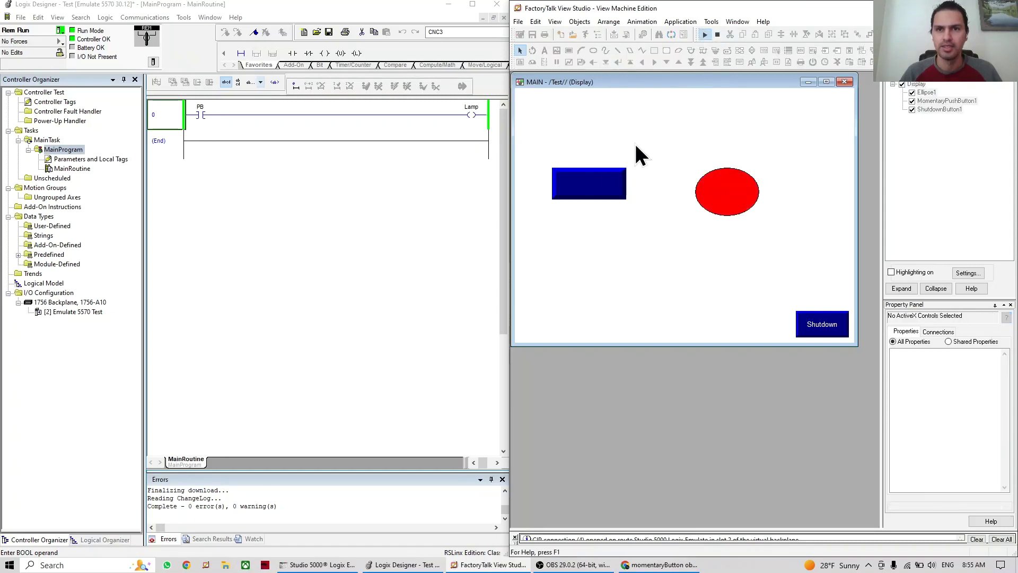
{"action": "left_click", "coordinate": [597, 179]}
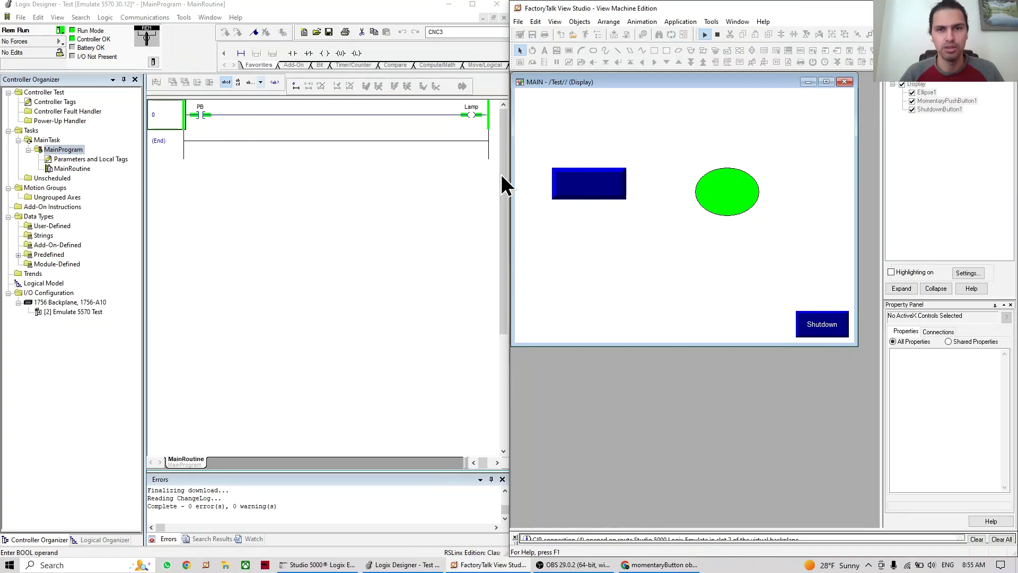
{"action": "left_click", "coordinate": [595, 186]}
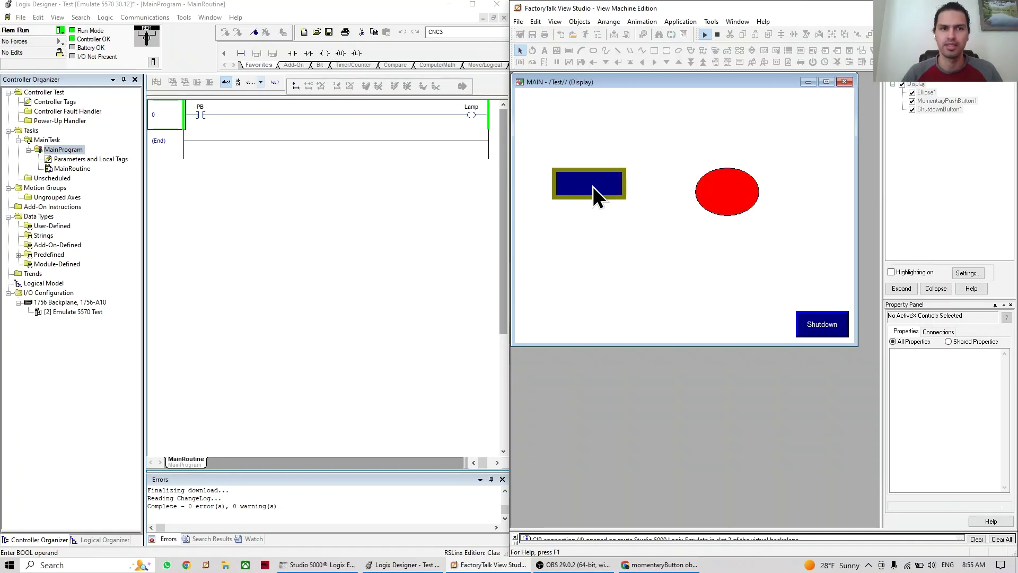
{"action": "left_click", "coordinate": [593, 186]}
{"action": "left_click", "coordinate": [717, 34]}
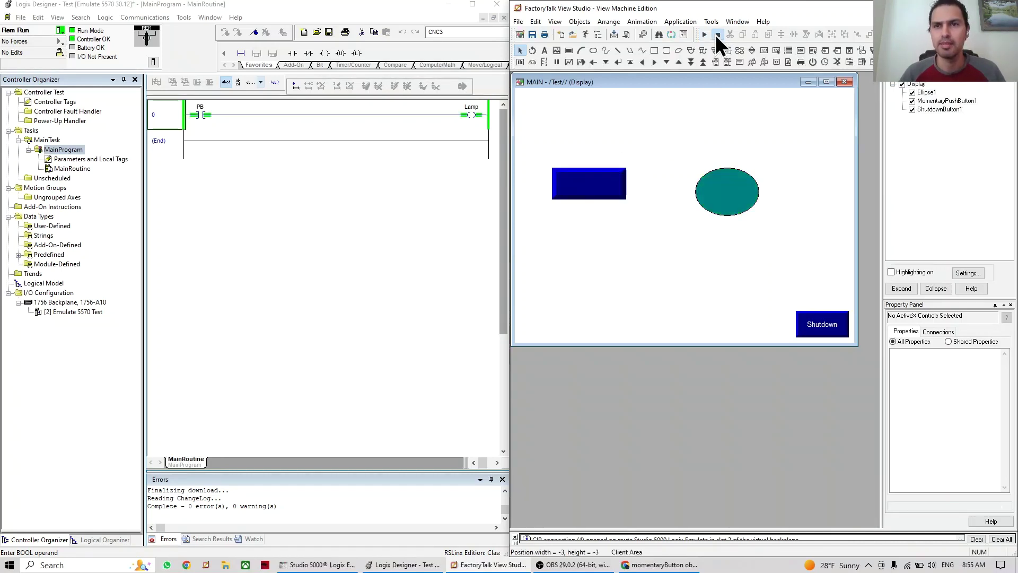
Set the push button's action back to Normally open and its hold time to 5 seconds
{"action": "double_click", "coordinate": [580, 193]}
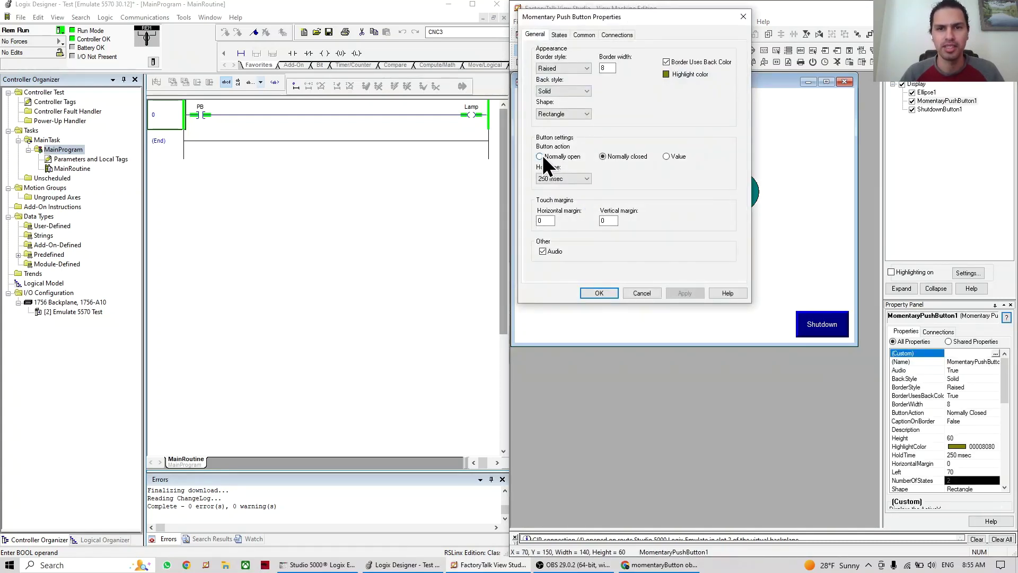
{"action": "left_click_drag", "start_coordinate": [625, 20], "coordinate": [772, 78]}
{"action": "left_click", "coordinate": [709, 241]}
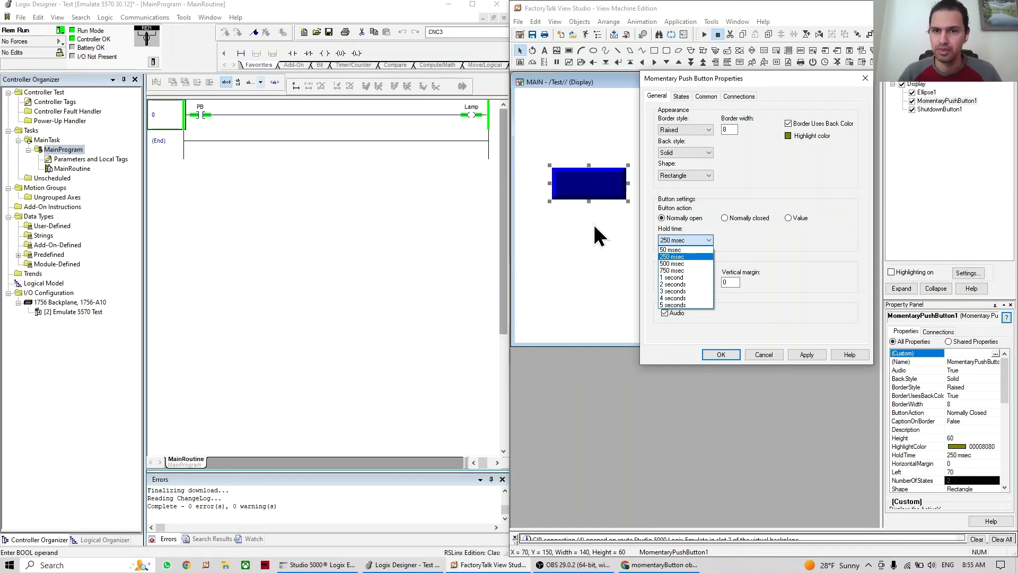
{"action": "left_click", "coordinate": [681, 303]}
{"action": "left_click", "coordinate": [807, 354]}
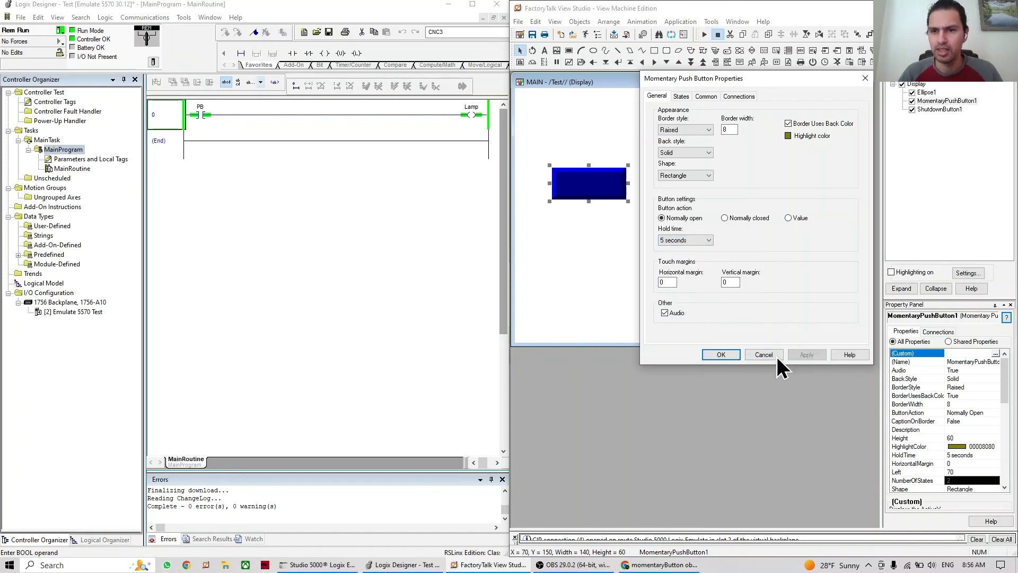
{"action": "left_click", "coordinate": [730, 354]}
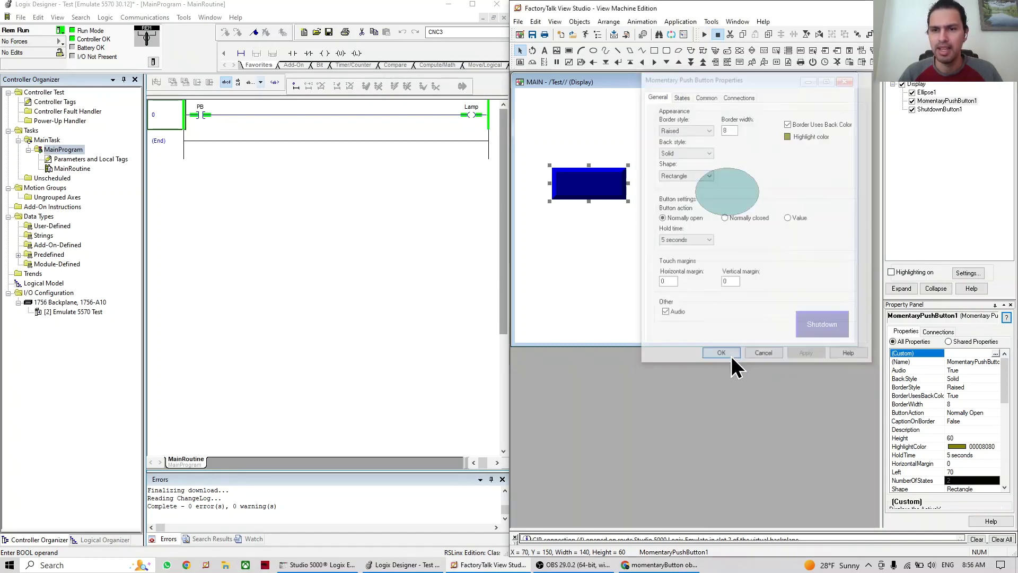
Test the 5-second hold time by pressing the push button in the running display, and stop the test
{"action": "left_click", "coordinate": [592, 186]}
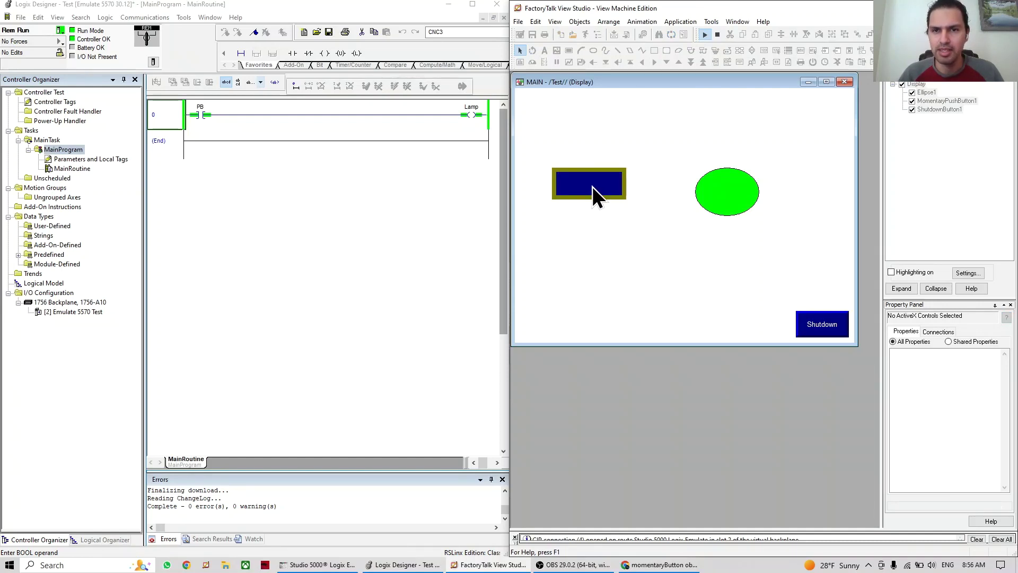
{"action": "left_click_drag", "start_coordinate": [593, 186], "coordinate": [538, 290]}
{"action": "left_click_drag", "start_coordinate": [610, 197], "coordinate": [587, 203]}
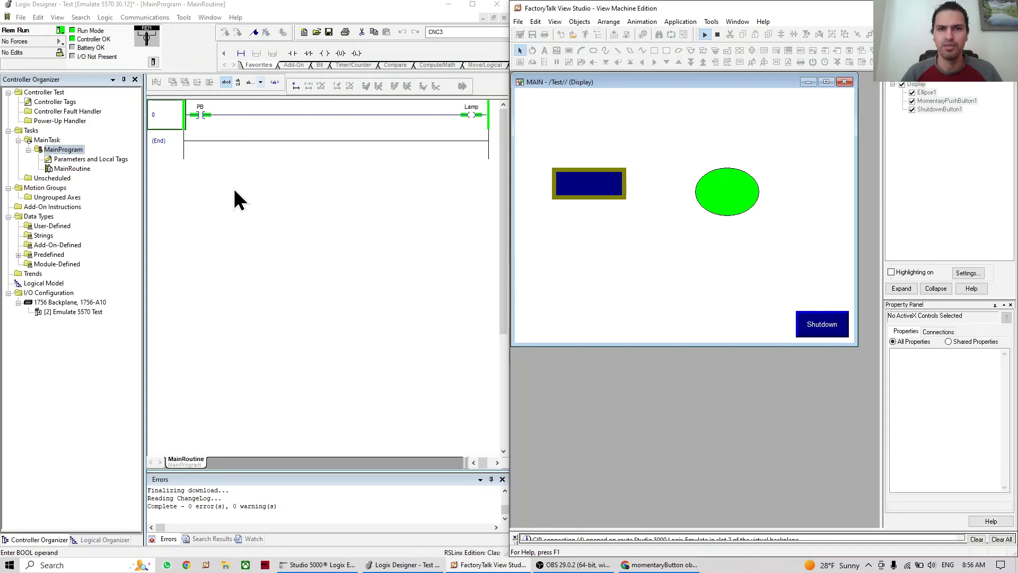
{"action": "left_click_drag", "start_coordinate": [214, 177], "coordinate": [250, 164]}
{"action": "left_click_drag", "start_coordinate": [576, 183], "coordinate": [320, 201]}
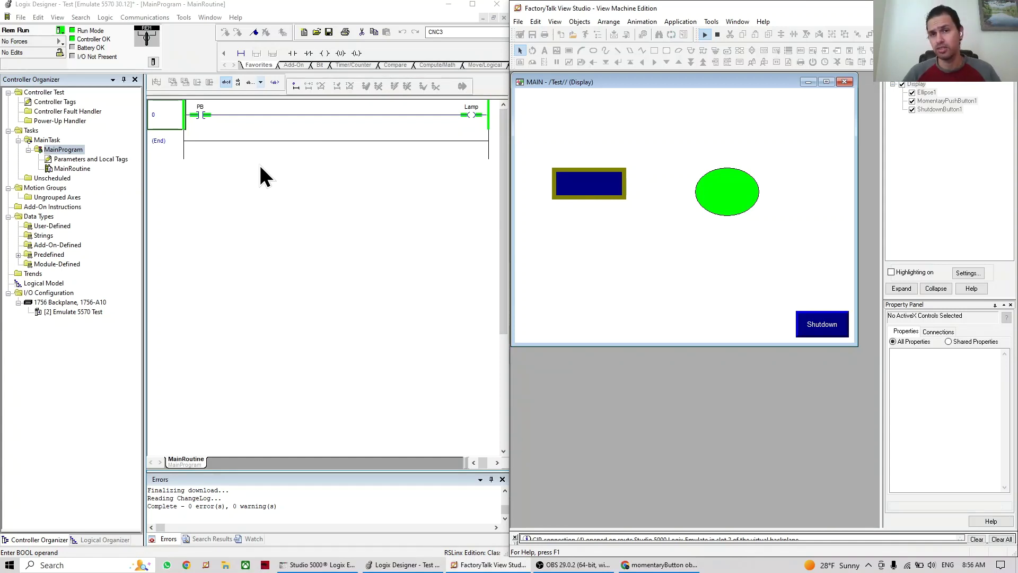
{"action": "left_click_drag", "start_coordinate": [259, 164], "coordinate": [259, 163]}
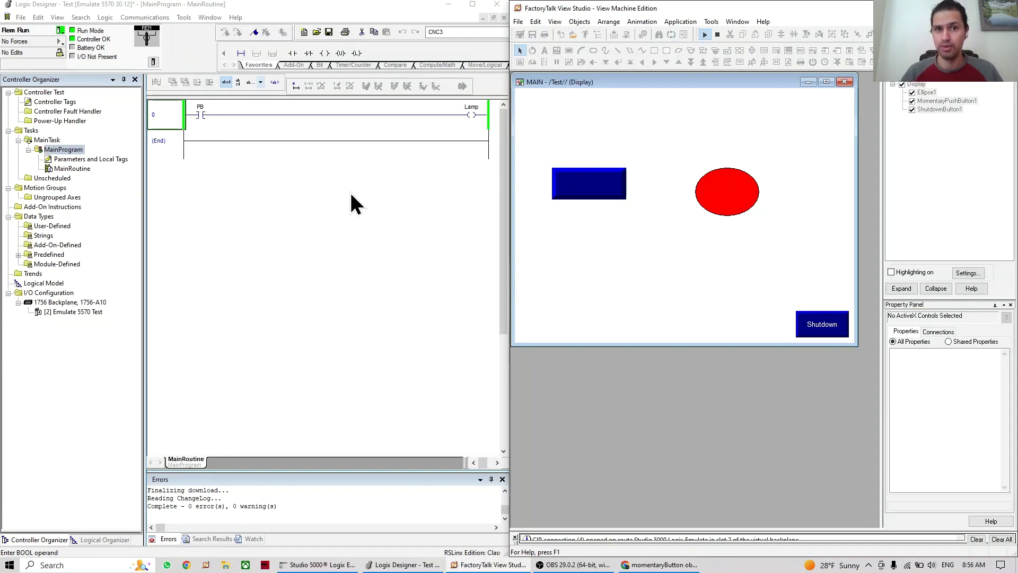
{"action": "left_click", "coordinate": [718, 31]}
Set the momentary push button's hold time back to 250 msec
{"action": "double_click", "coordinate": [601, 179]}
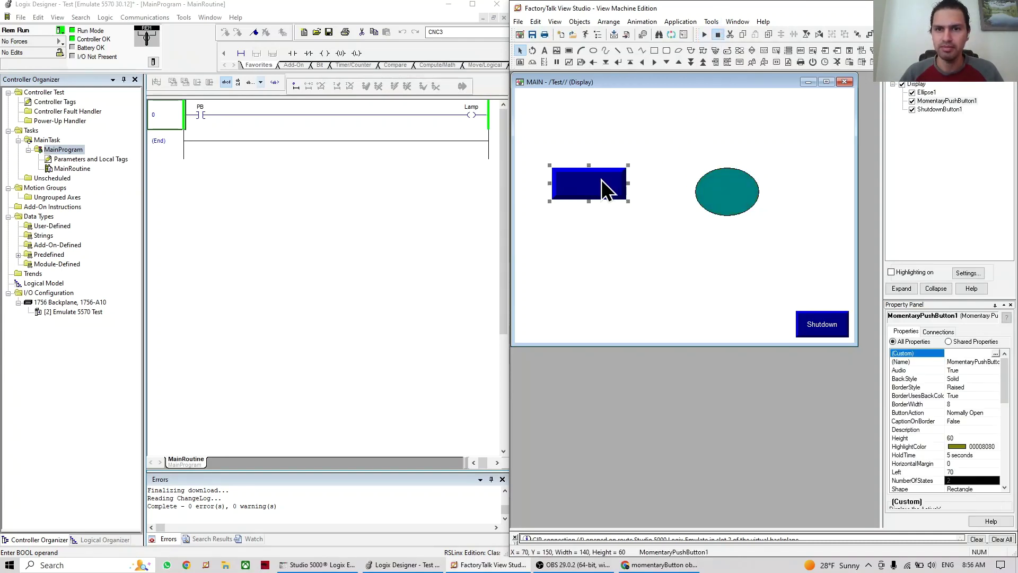
{"action": "left_click", "coordinate": [586, 179]}
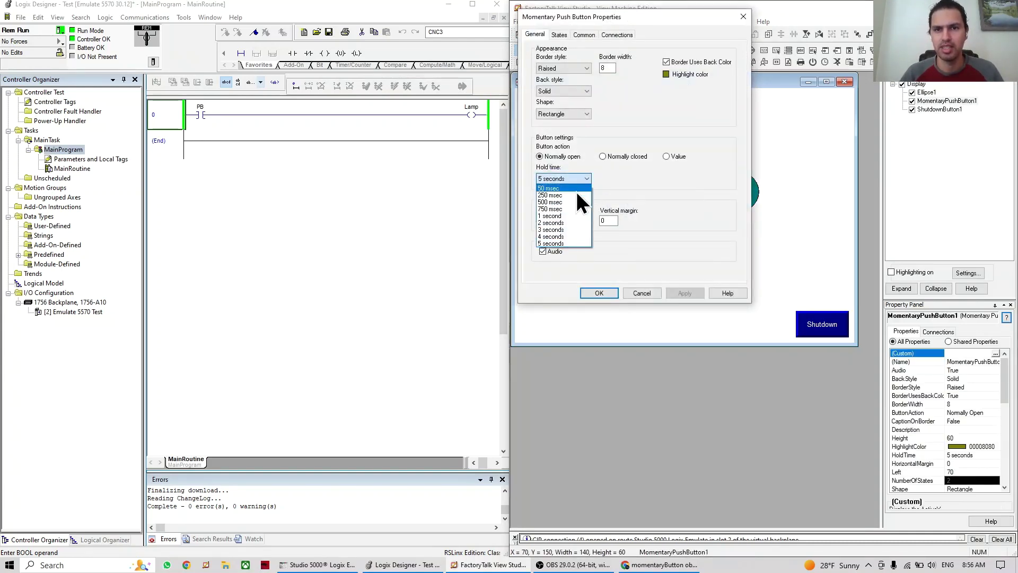
{"action": "left_click", "coordinate": [548, 196]}
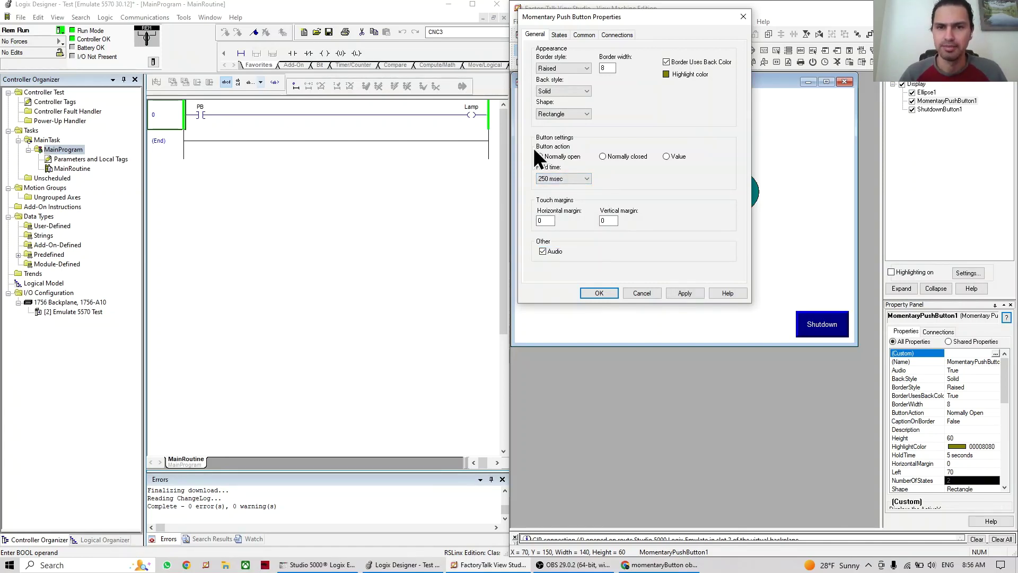
{"action": "left_click", "coordinate": [552, 221]}
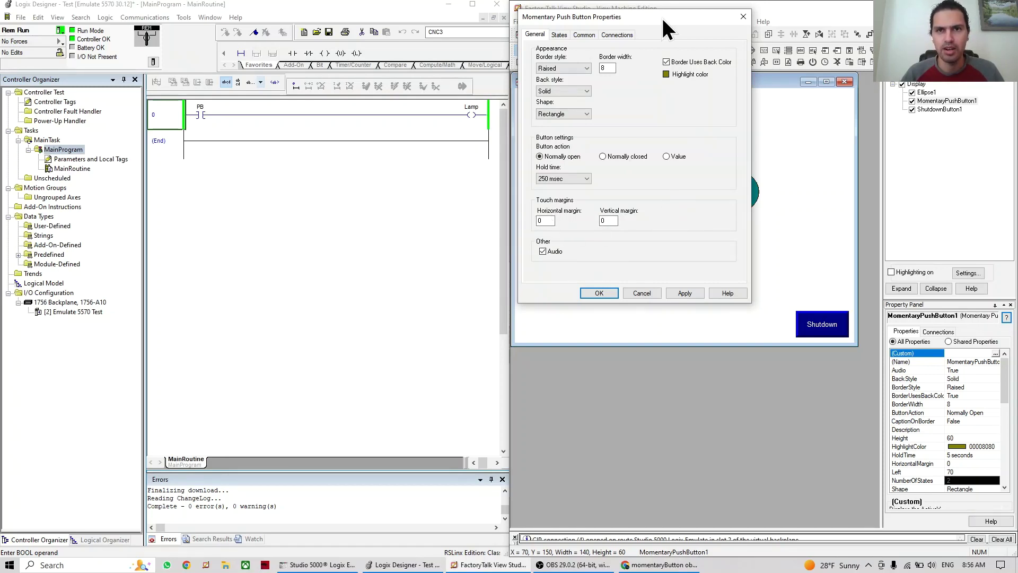
{"action": "left_click_drag", "start_coordinate": [663, 20], "coordinate": [799, 104]}
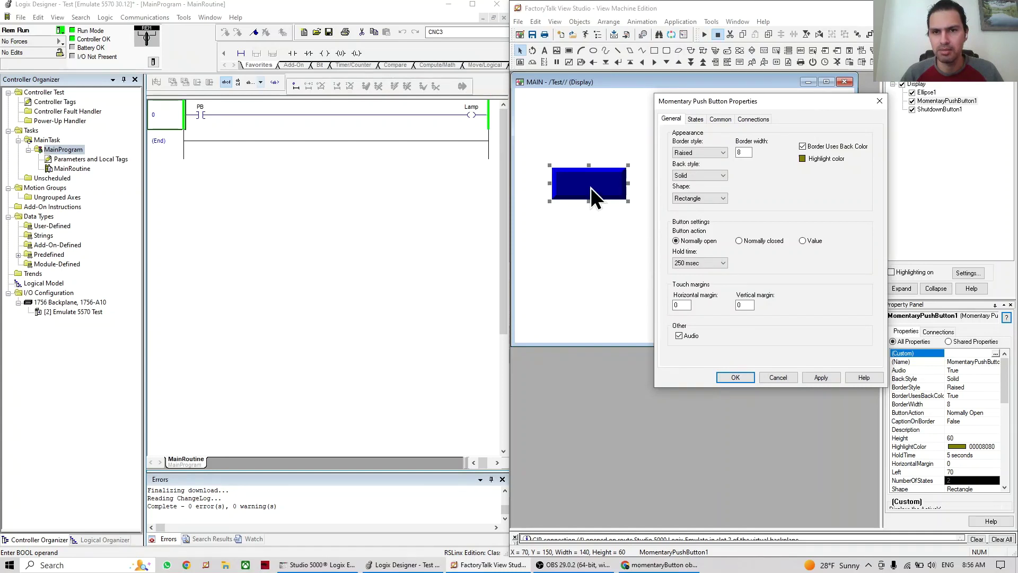
{"action": "left_click", "coordinate": [818, 378]}
{"action": "left_click", "coordinate": [735, 377]}
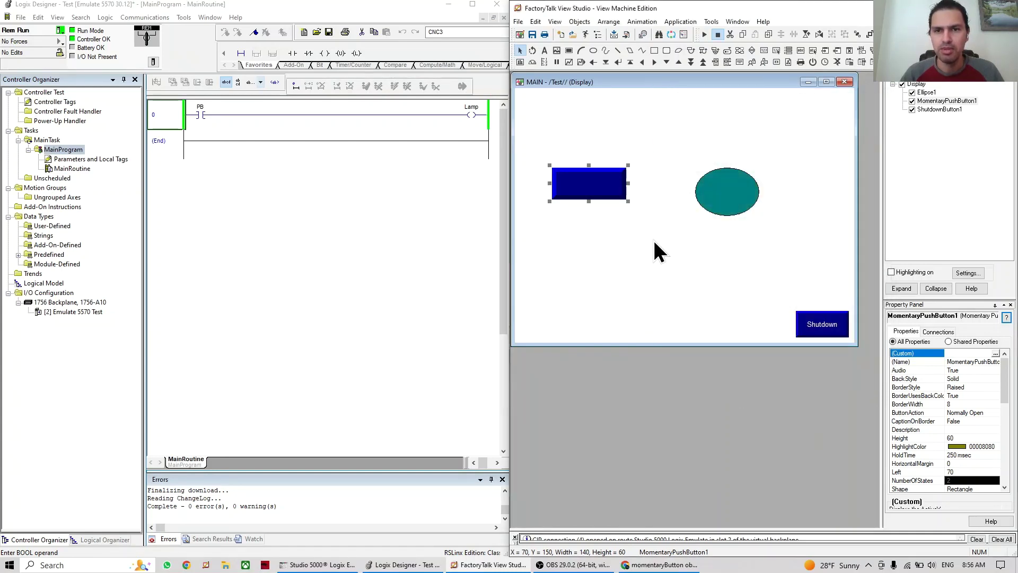
Test the push button's touch area at its edges and centre in the running display, and stop the test
{"action": "left_click", "coordinate": [703, 34]}
{"action": "left_click", "coordinate": [625, 179]}
{"action": "left_click", "coordinate": [555, 182]}
{"action": "left_click", "coordinate": [604, 185]}
{"action": "left_click", "coordinate": [592, 181]}
{"action": "left_click", "coordinate": [591, 195]}
{"action": "left_click", "coordinate": [599, 182]}
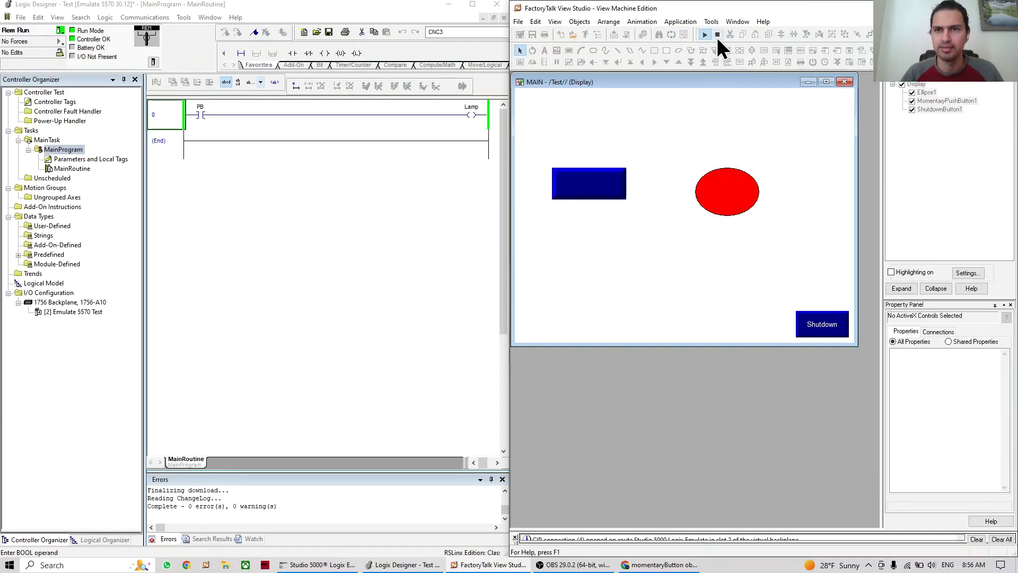
{"action": "left_click", "coordinate": [718, 35]}
Set the momentary push button's horizontal touch margin to 20
{"action": "double_click", "coordinate": [587, 186]}
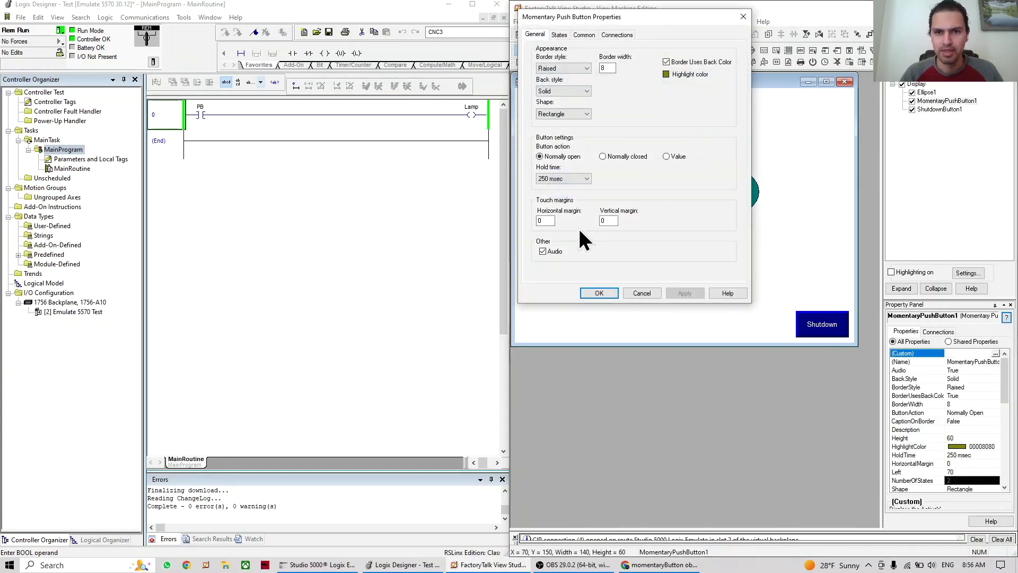
{"action": "type", "text": "1"}
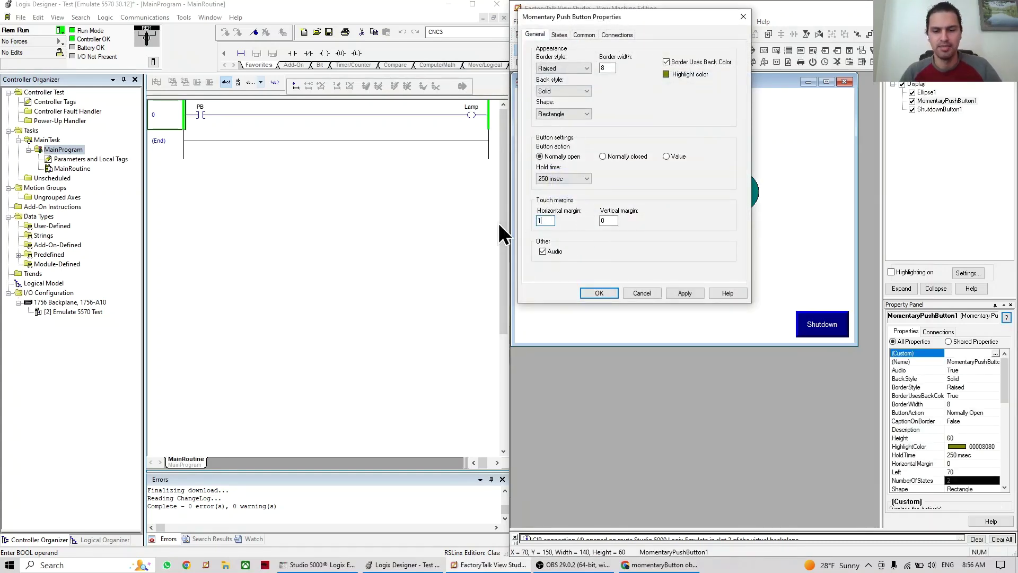
{"action": "key", "text": "BackSpace"}
{"action": "type", "text": "20"}
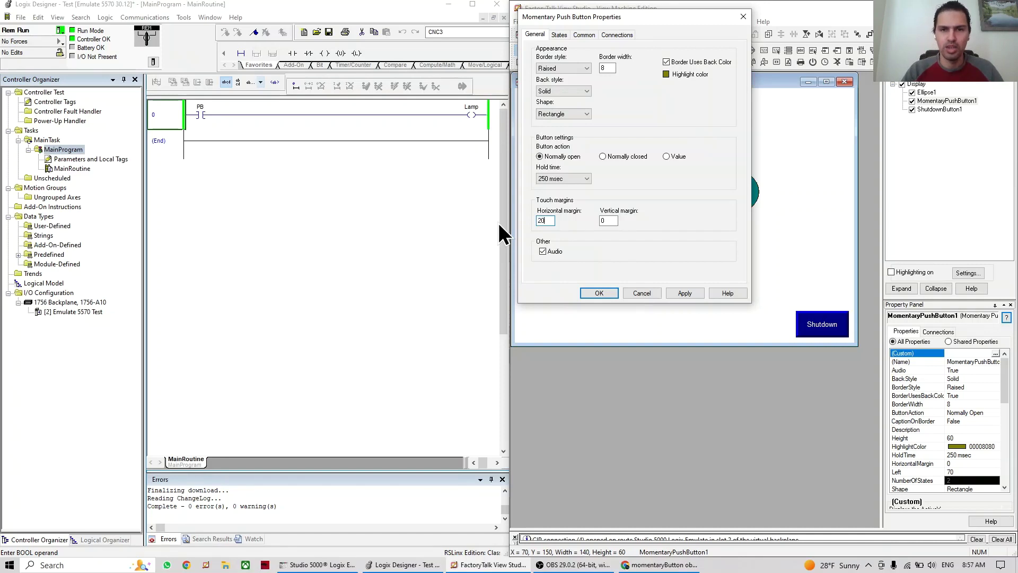
{"action": "left_click", "coordinate": [596, 293]}
Test the push button's touch area with the horizontal margin of 20 in the running display, and stop the test
{"action": "left_click", "coordinate": [704, 34]}
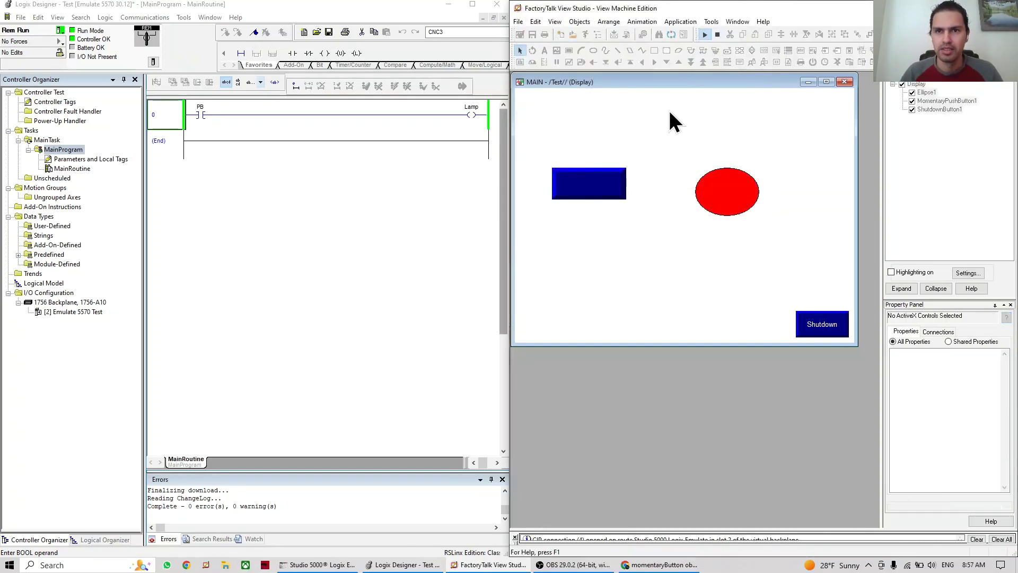
{"action": "left_click", "coordinate": [615, 186]}
{"action": "left_click", "coordinate": [612, 186]}
{"action": "left_click", "coordinate": [612, 187]}
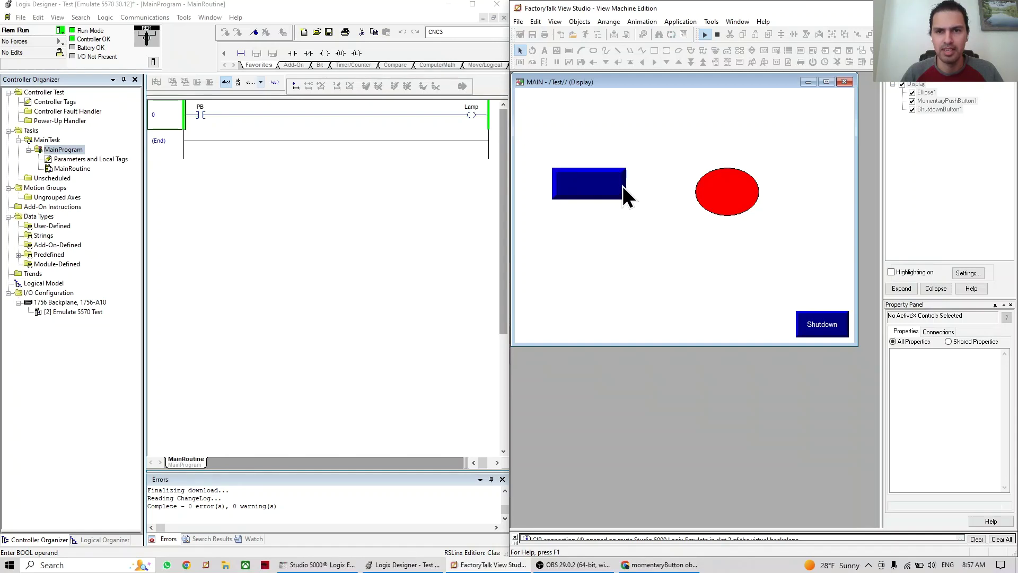
{"action": "left_click", "coordinate": [611, 187]}
{"action": "left_click", "coordinate": [613, 186]}
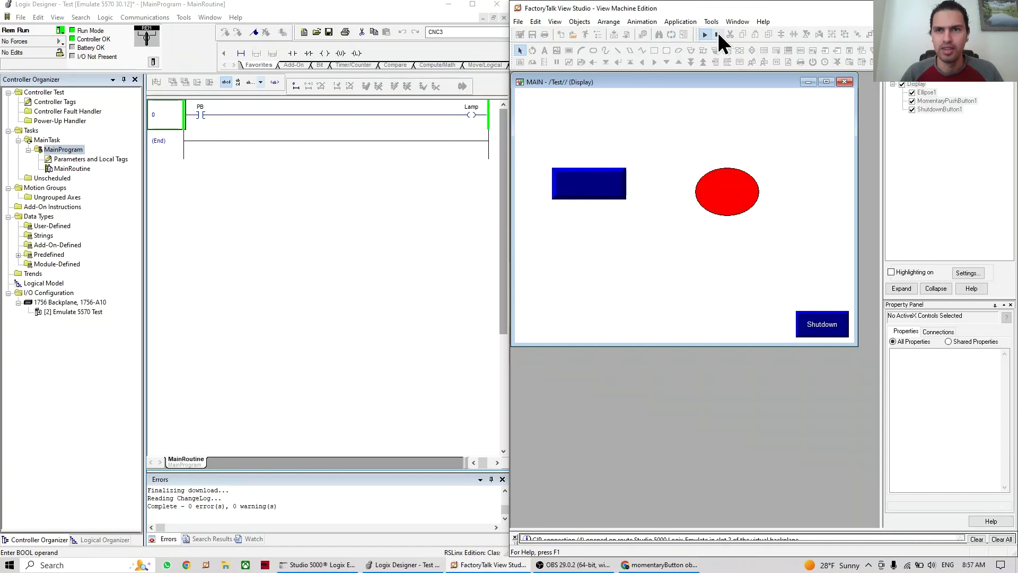
{"action": "left_click", "coordinate": [718, 34]}
Set the momentary push button's vertical touch margin to 30
{"action": "double_click", "coordinate": [600, 191]}
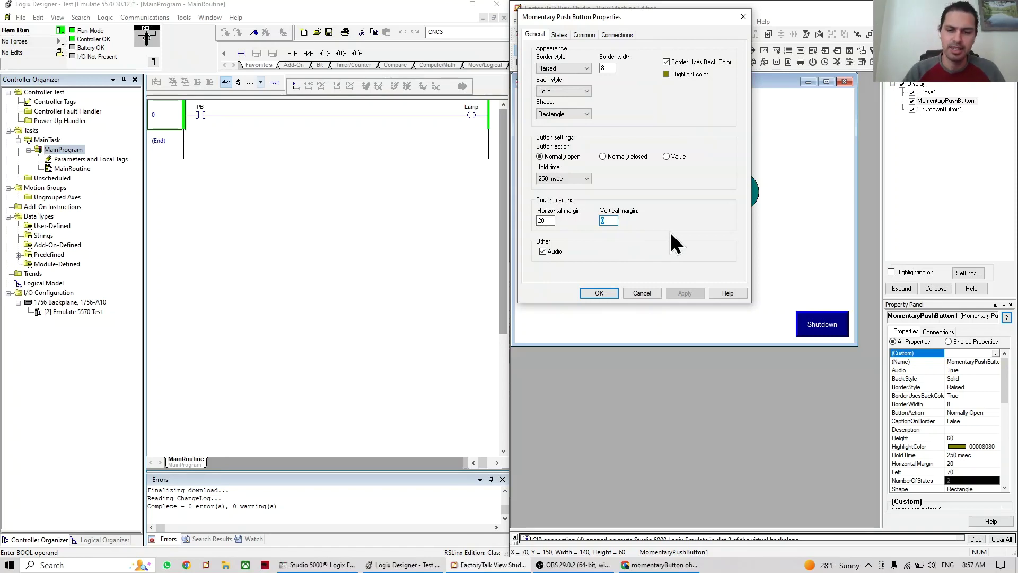
{"action": "type", "text": "2"}
{"action": "type", "text": "30"}
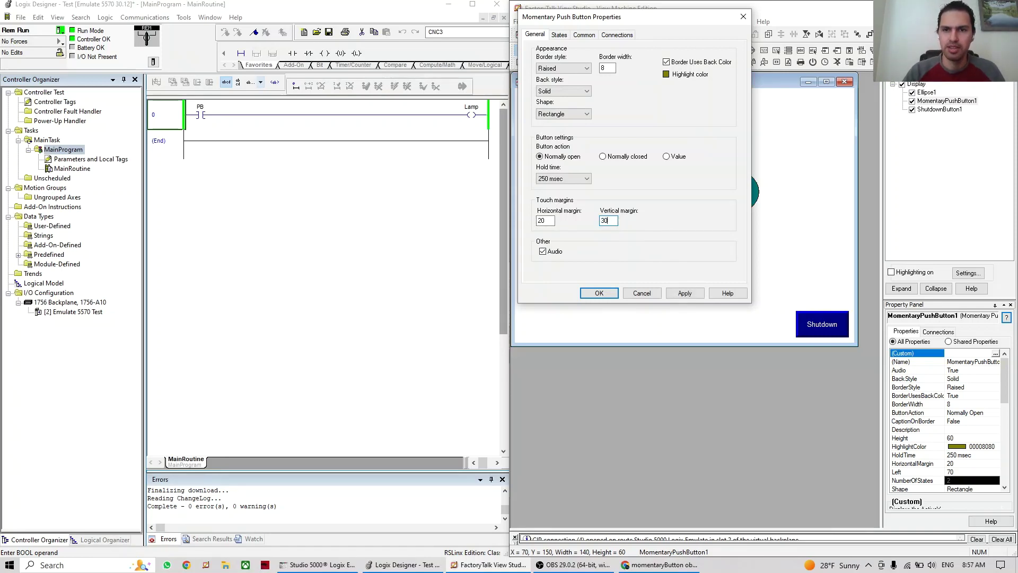
{"action": "key", "text": "BackSpace"}
{"action": "key", "text": "BackSpace"}
{"action": "left_click", "coordinate": [605, 292]}
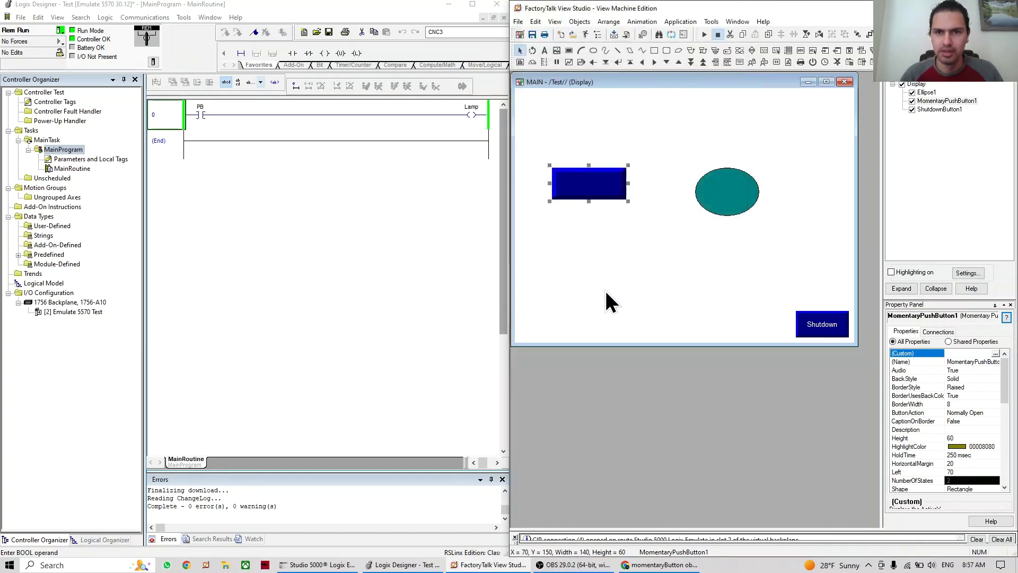
Test the push button's touch area with both margins applied in the running display, and stop the test
{"action": "left_click", "coordinate": [704, 34]}
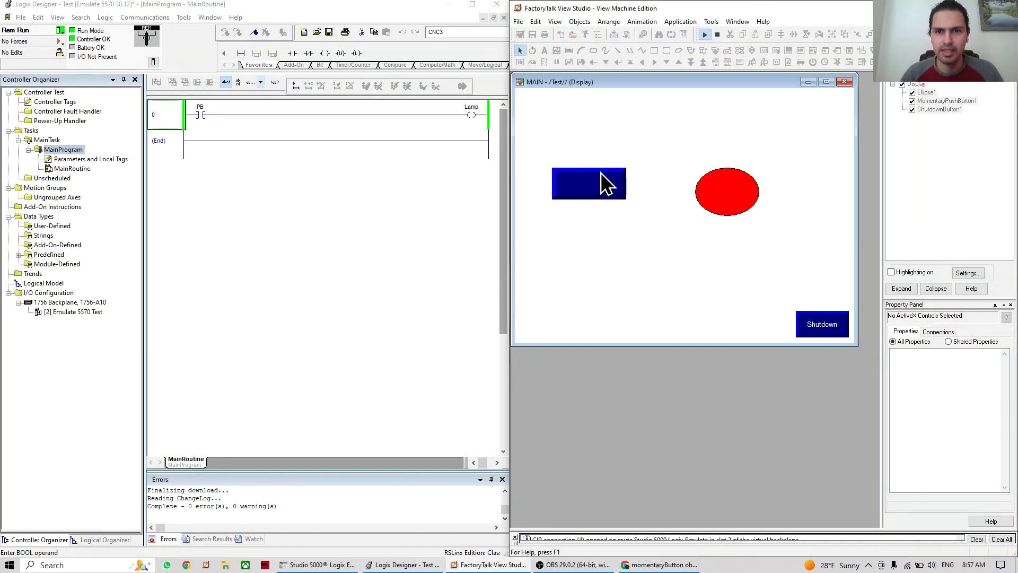
{"action": "left_click", "coordinate": [593, 174]}
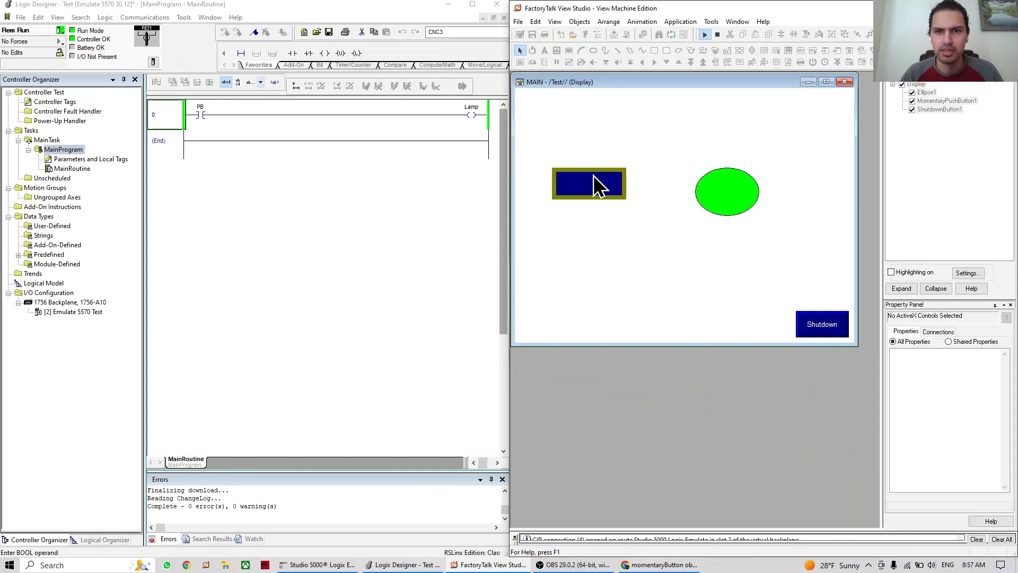
{"action": "left_click", "coordinate": [590, 182]}
{"action": "left_click", "coordinate": [589, 186]}
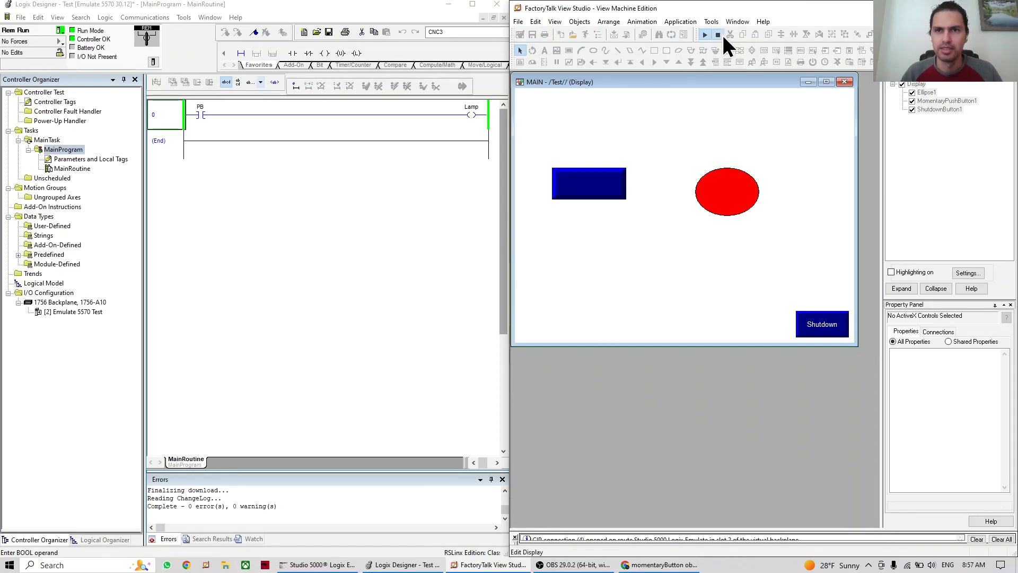
{"action": "left_click", "coordinate": [720, 34]}
Reset the push button's horizontal and vertical touch margins to 0 and disable its audio
{"action": "double_click", "coordinate": [607, 191]}
{"action": "left_click_drag", "start_coordinate": [545, 222], "coordinate": [533, 215]}
{"action": "type", "text": "0"}
{"action": "left_click_drag", "start_coordinate": [606, 222], "coordinate": [554, 201]}
{"action": "type", "text": "0"}
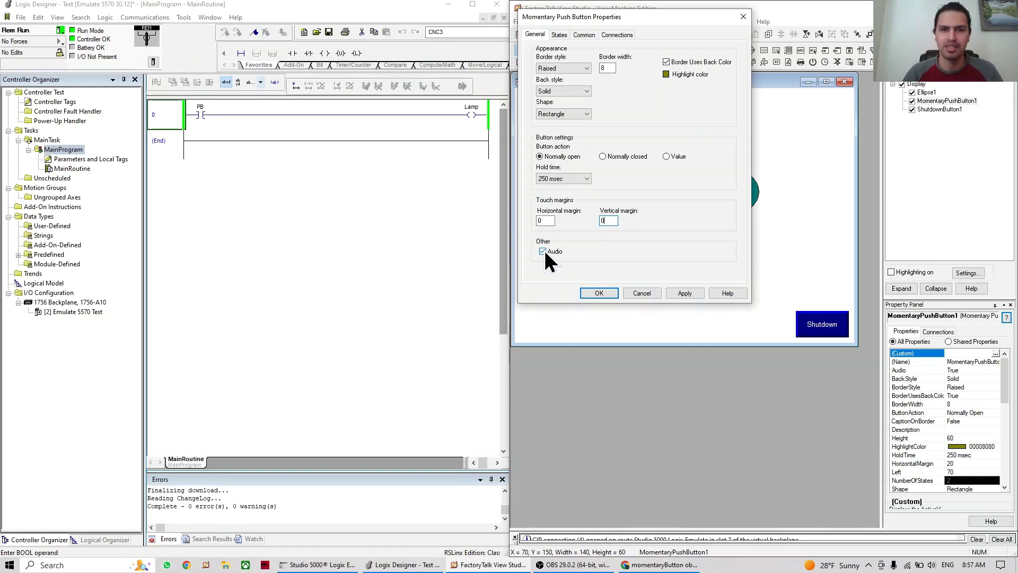
{"action": "left_click", "coordinate": [684, 293]}
{"action": "left_click", "coordinate": [598, 292]}
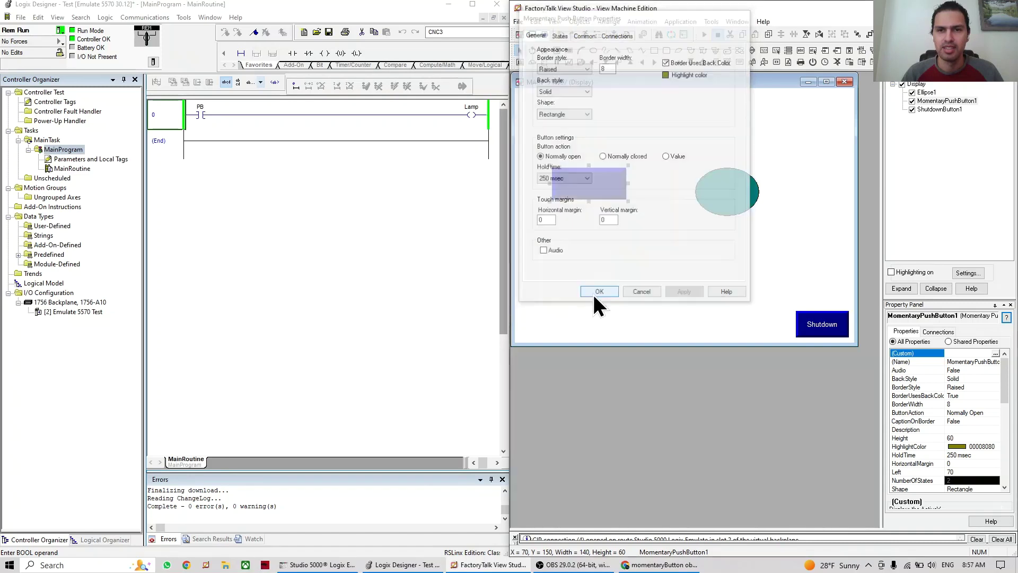
Test the push button with audio disabled in the running display, and stop the test
{"action": "left_click", "coordinate": [707, 35]}
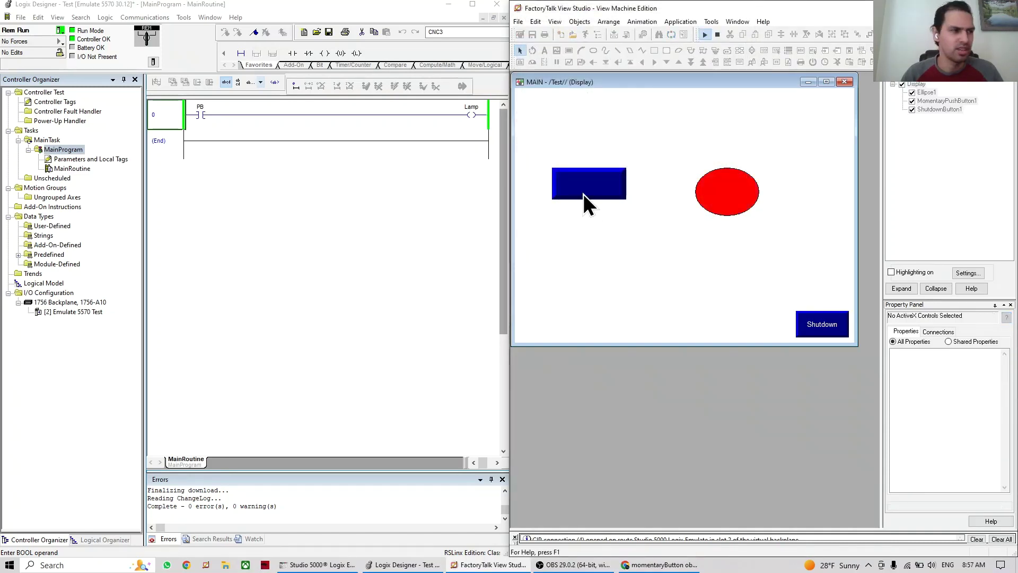
{"action": "left_click_drag", "start_coordinate": [574, 185], "coordinate": [600, 192]}
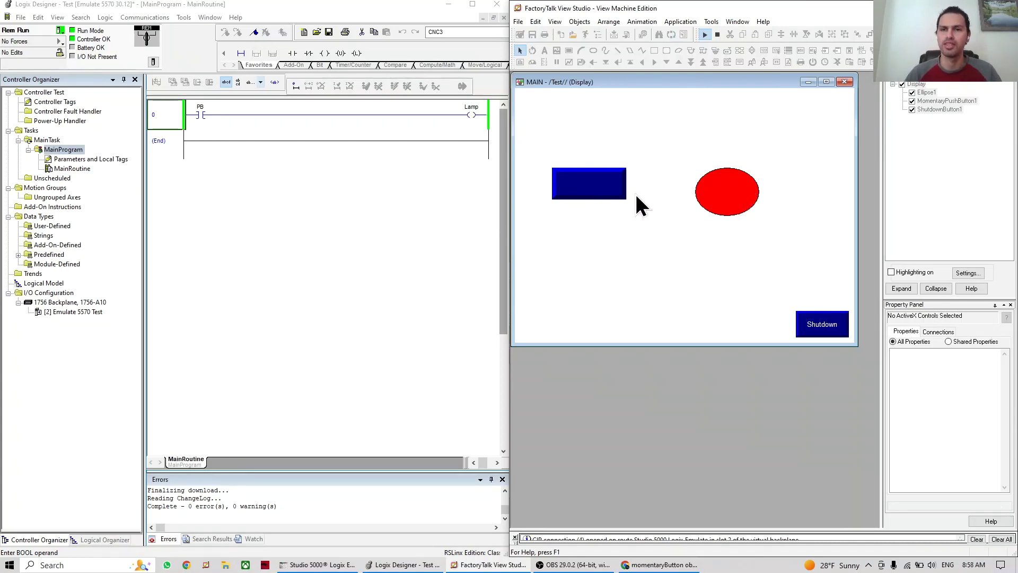
{"action": "left_click", "coordinate": [582, 184]}
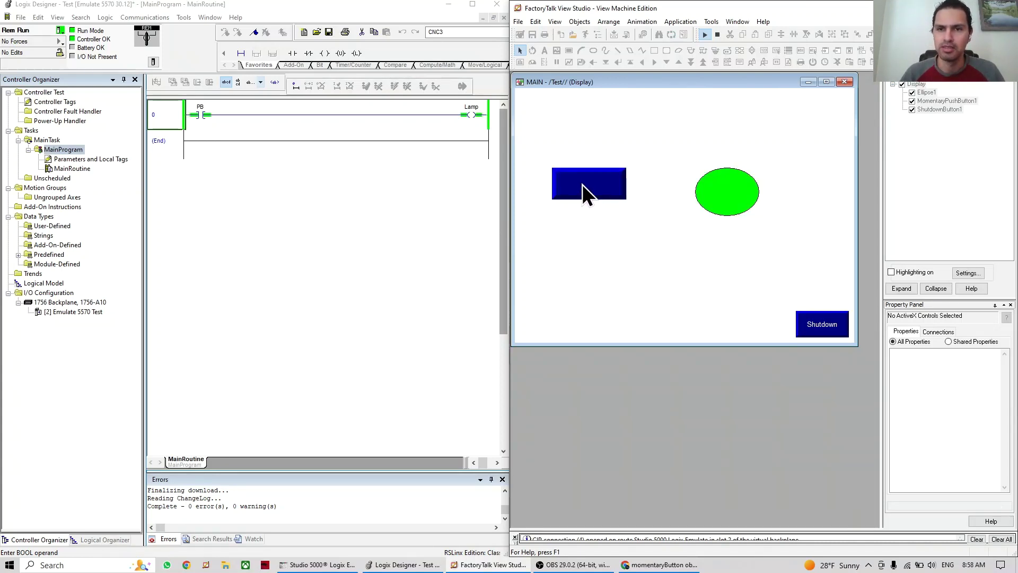
{"action": "left_click", "coordinate": [590, 185]}
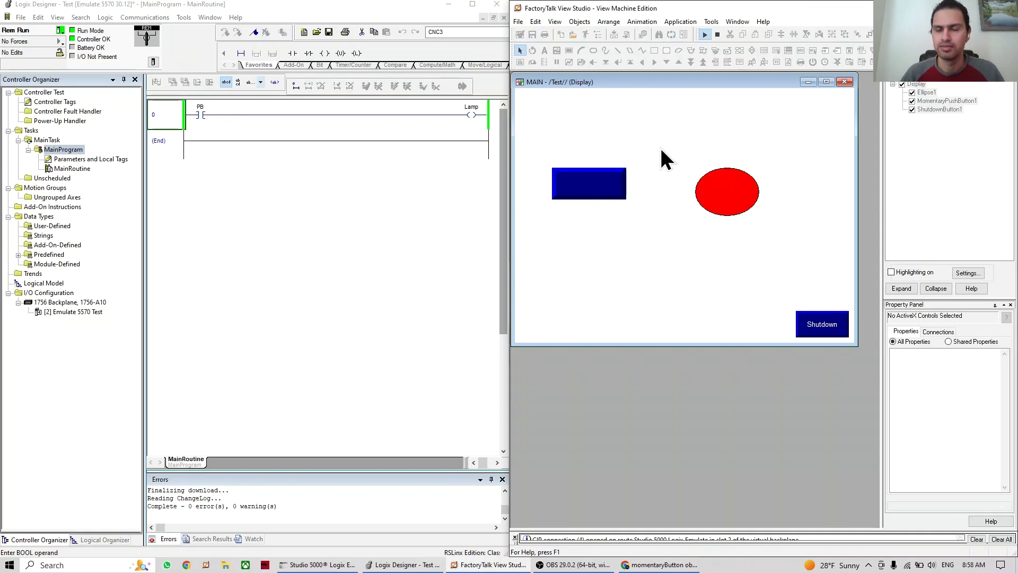
{"action": "left_click", "coordinate": [718, 35]}
Open the push button's state settings, and examine the options for State0 and State1 with the button kept in view
{"action": "double_click", "coordinate": [593, 182]}
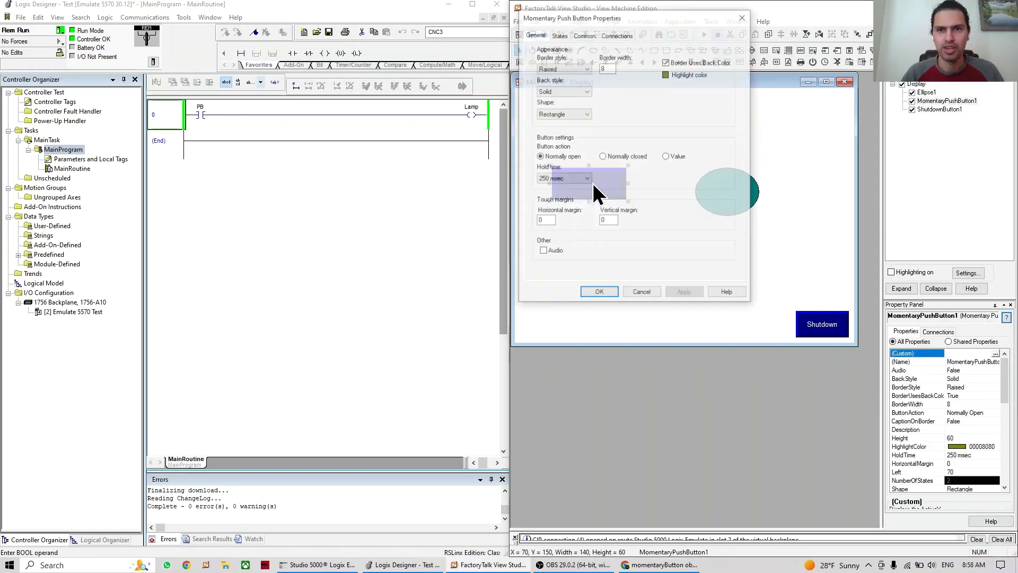
{"action": "left_click", "coordinate": [561, 35]}
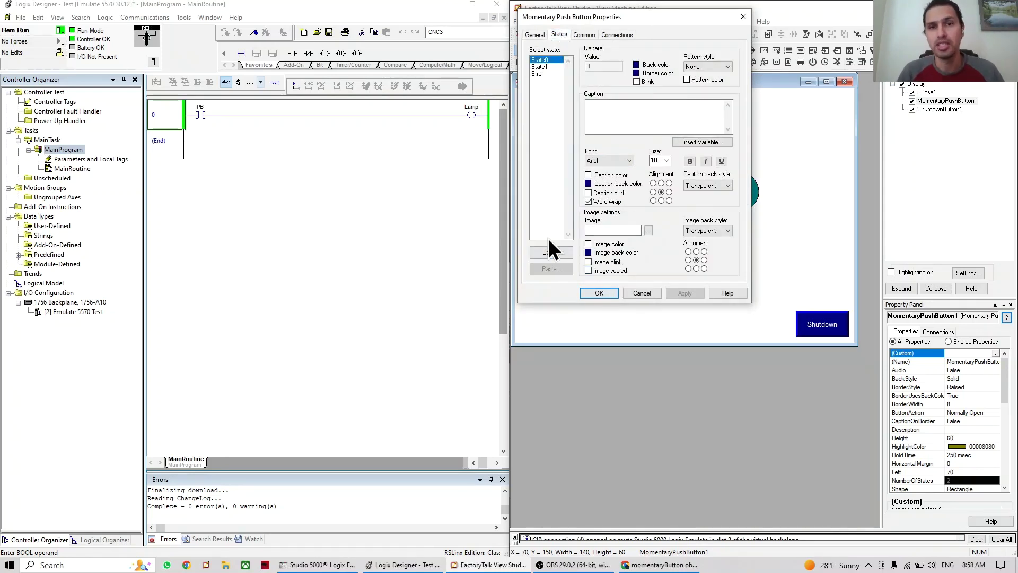
{"action": "left_click_drag", "start_coordinate": [625, 20], "coordinate": [708, 88]}
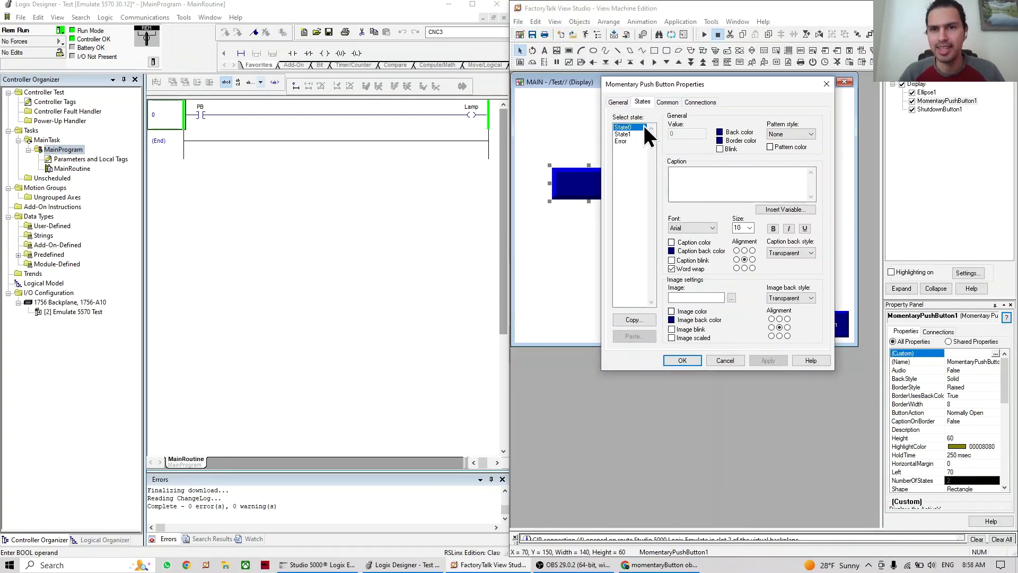
{"action": "left_click_drag", "start_coordinate": [720, 85], "coordinate": [670, 102]}
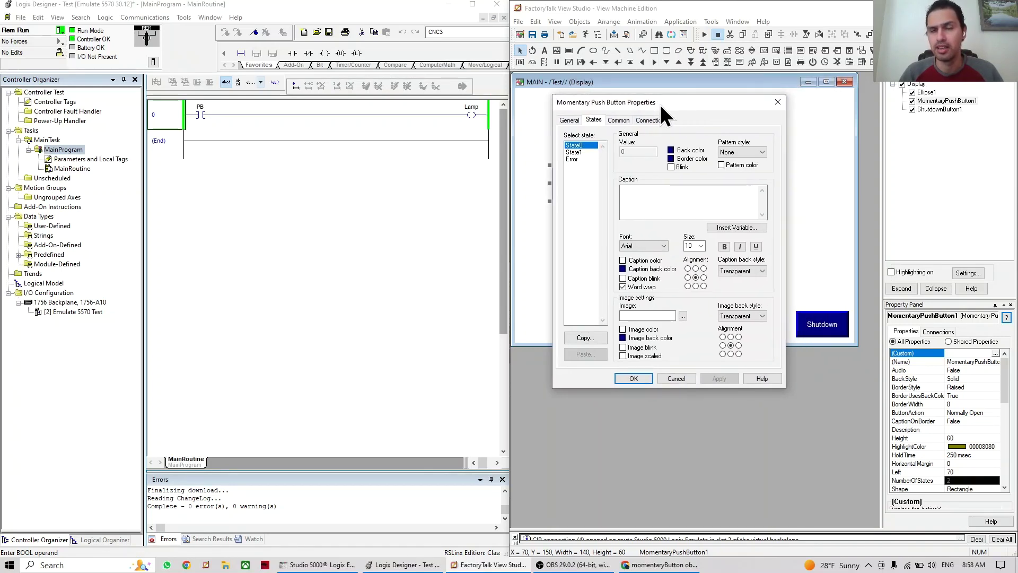
{"action": "left_click_drag", "start_coordinate": [660, 104], "coordinate": [666, 109]}
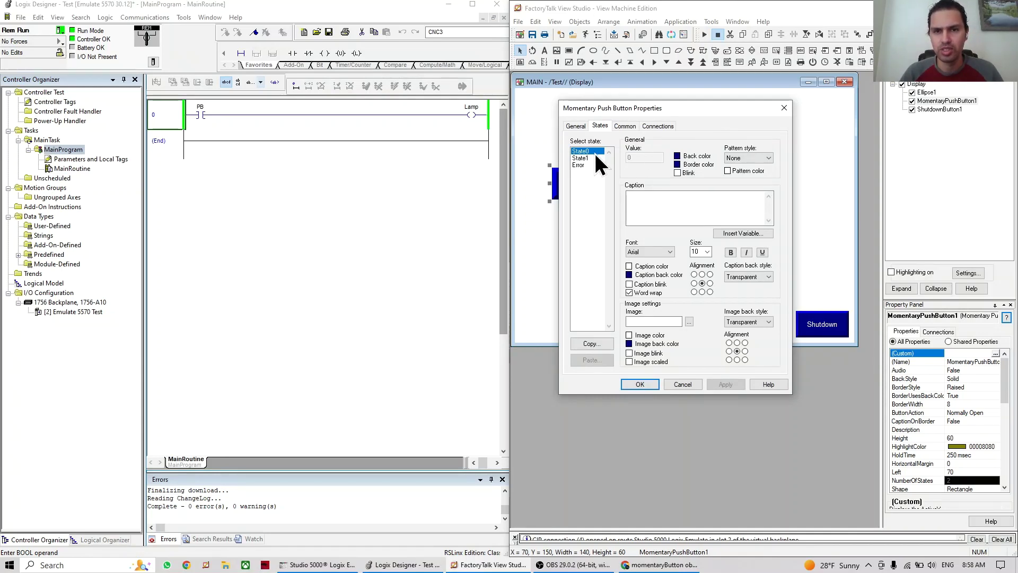
{"action": "left_click_drag", "start_coordinate": [661, 113], "coordinate": [756, 99]}
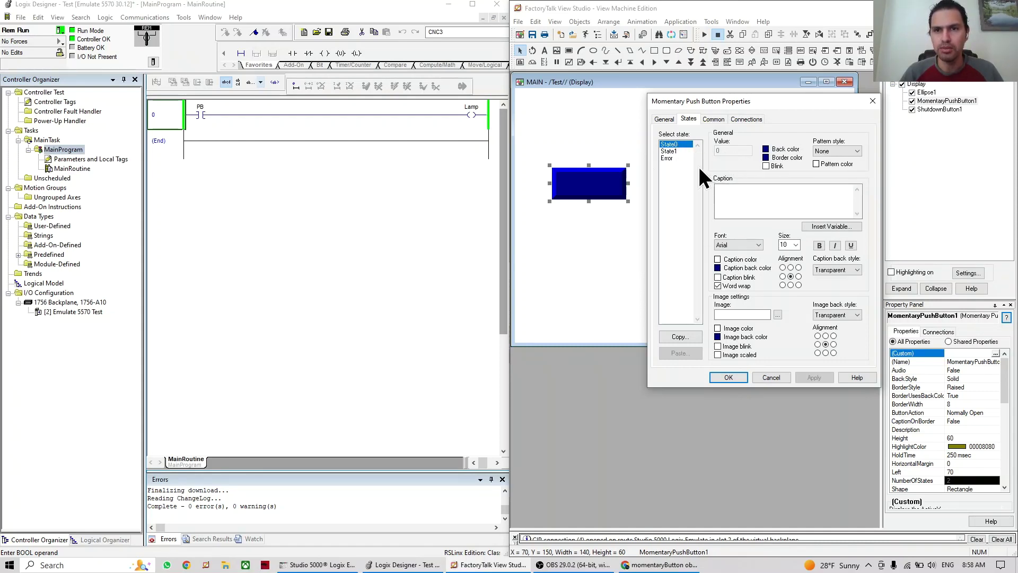
{"action": "left_click", "coordinate": [671, 151]}
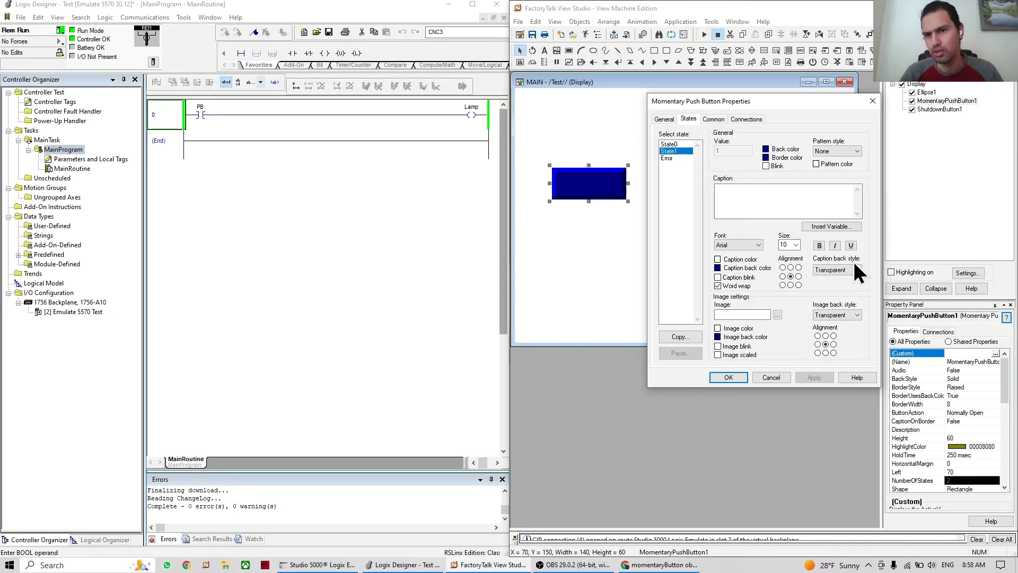
Enter "Auto" as the caption for the push button's State0
{"action": "left_click", "coordinate": [668, 145]}
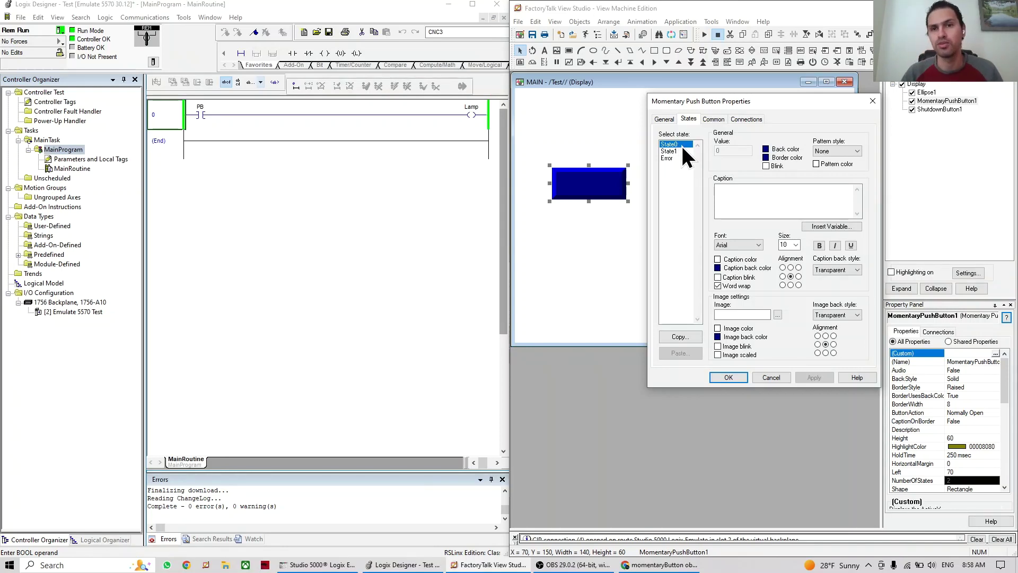
{"action": "left_click", "coordinate": [751, 197]}
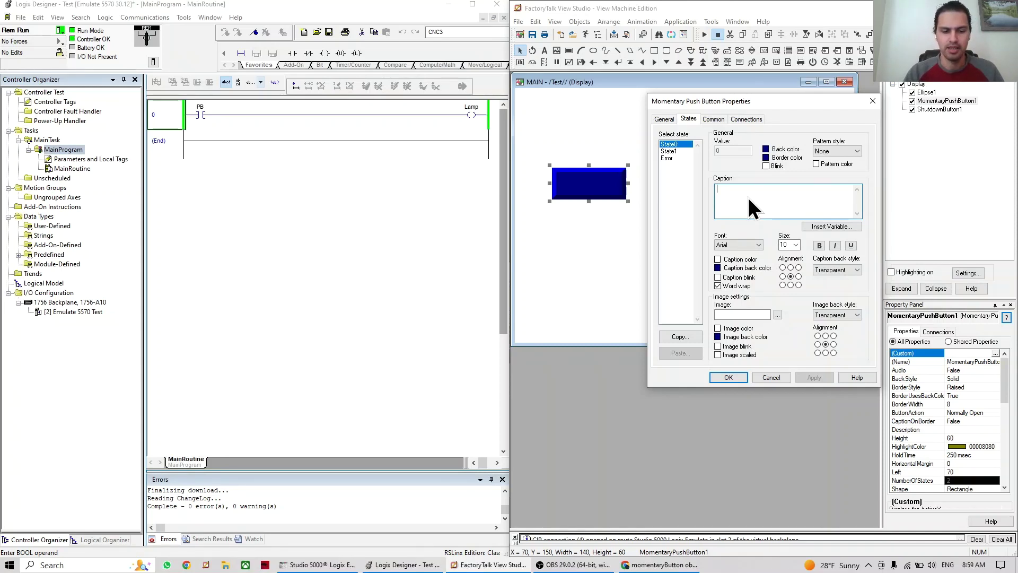
{"action": "type", "text": "A"}
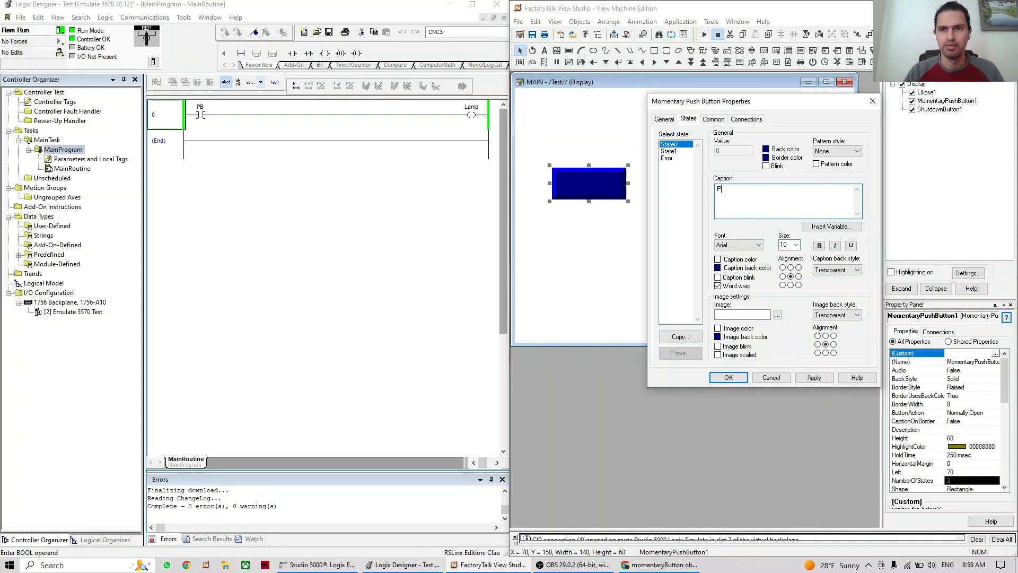
{"action": "type", "text": "uto"}
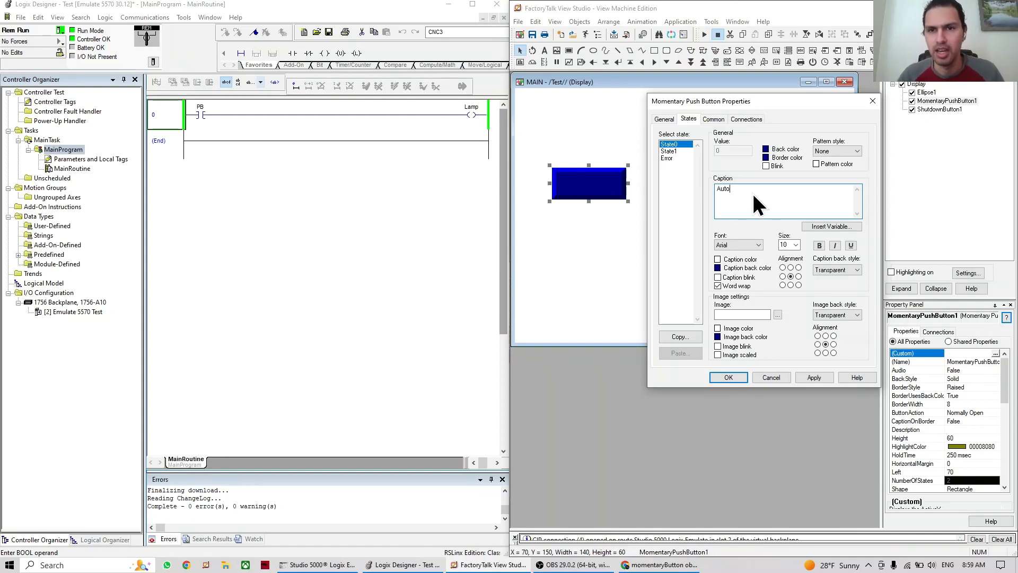
Enter "In Cycle" as the caption for the push button's State1, and apply the changes
{"action": "left_click", "coordinate": [679, 151]}
{"action": "left_click", "coordinate": [747, 191]}
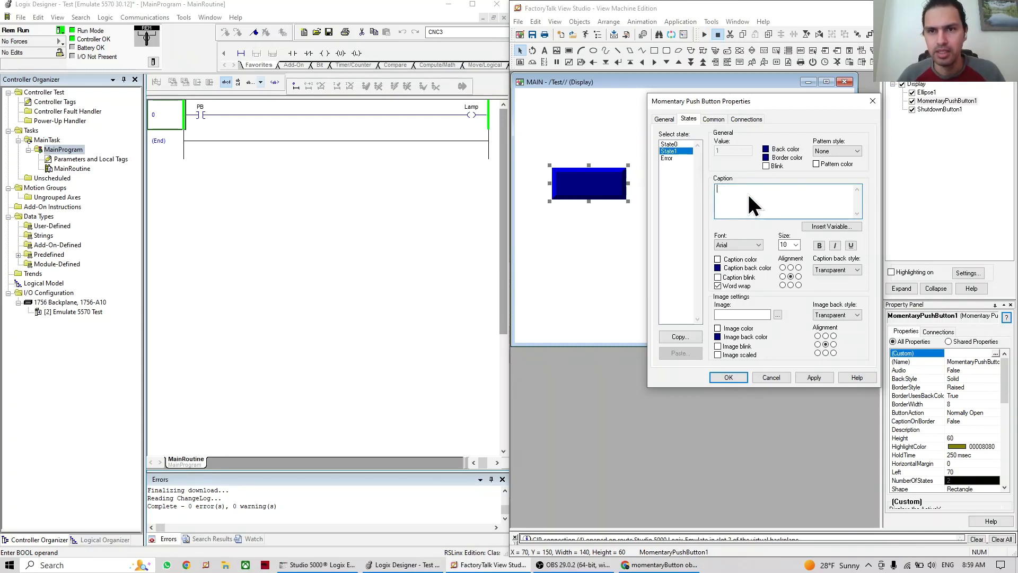
{"action": "type", "text": "In Cycle"}
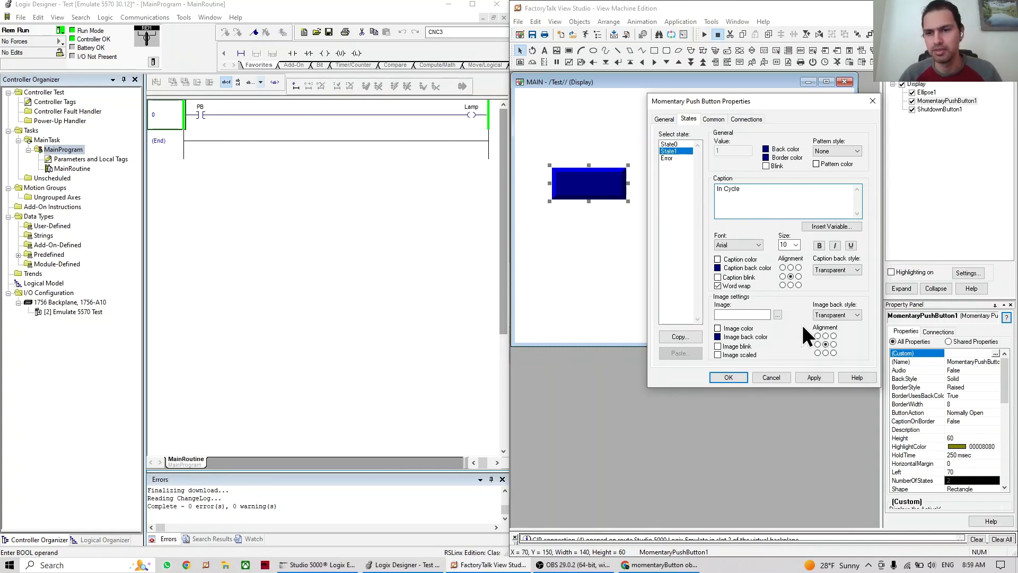
{"action": "left_click", "coordinate": [816, 378]}
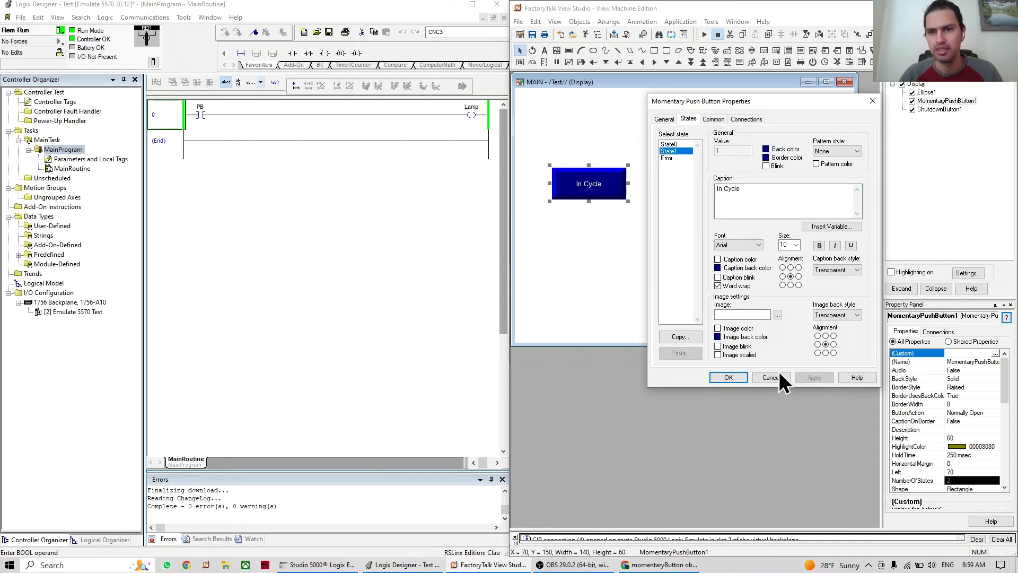
{"action": "left_click", "coordinate": [724, 377]}
Test the push button's state captions in the running display, and stop the test
{"action": "left_click", "coordinate": [705, 34]}
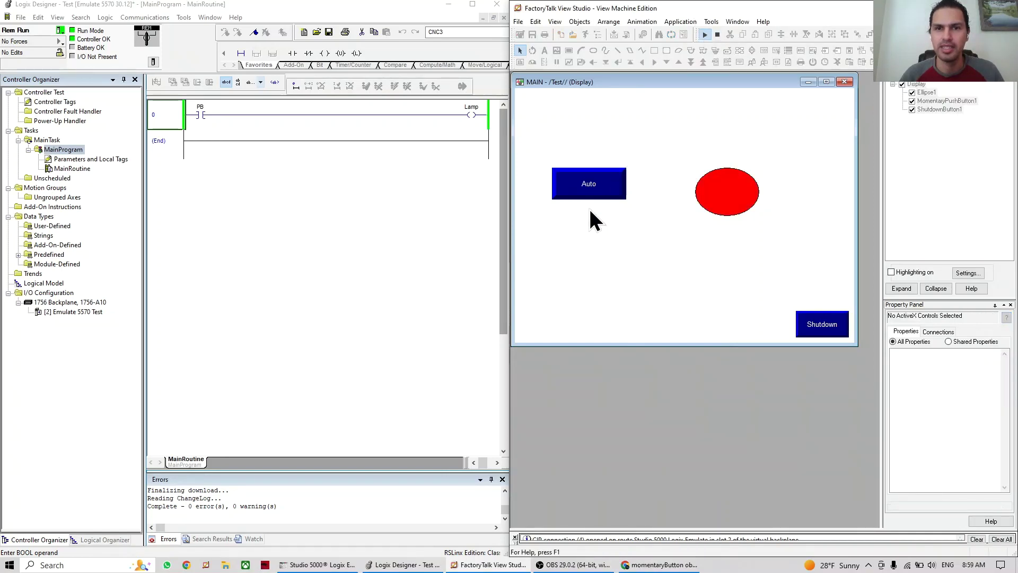
{"action": "left_click", "coordinate": [608, 189]}
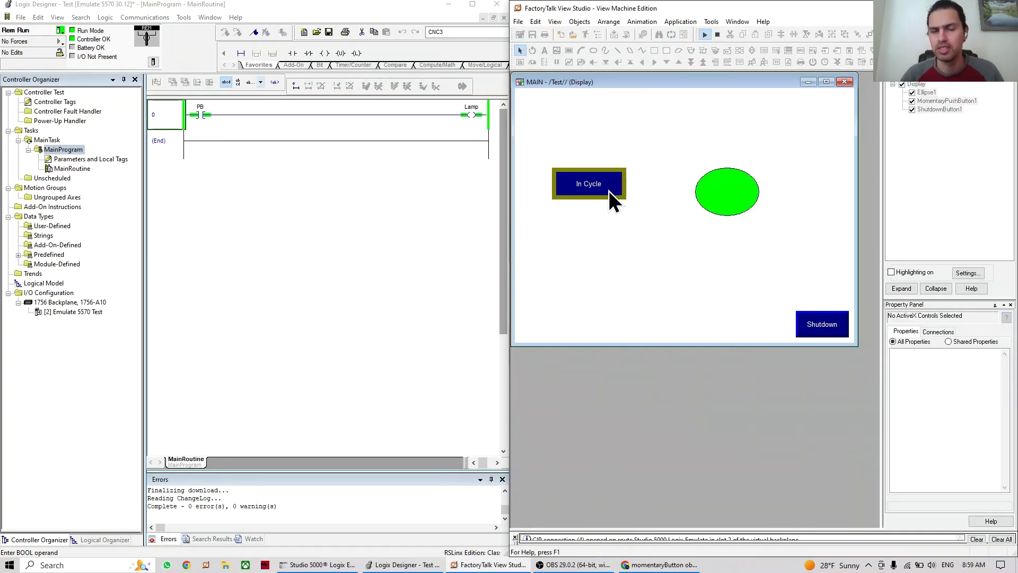
{"action": "left_click", "coordinate": [609, 190]}
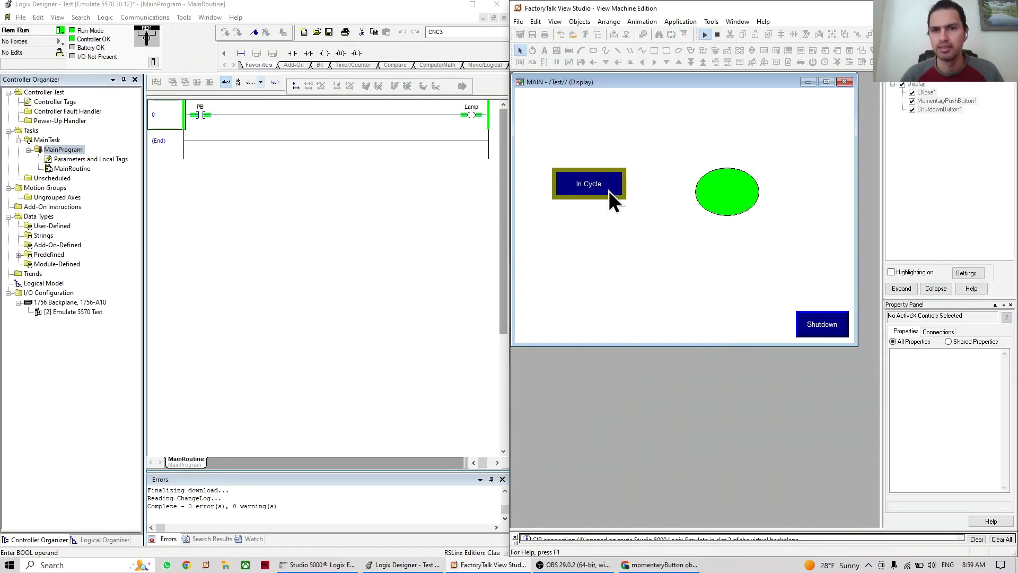
{"action": "left_click", "coordinate": [717, 34]}
Set the back color of the push button's State1 to yellow, keeping the button in view
{"action": "double_click", "coordinate": [586, 193]}
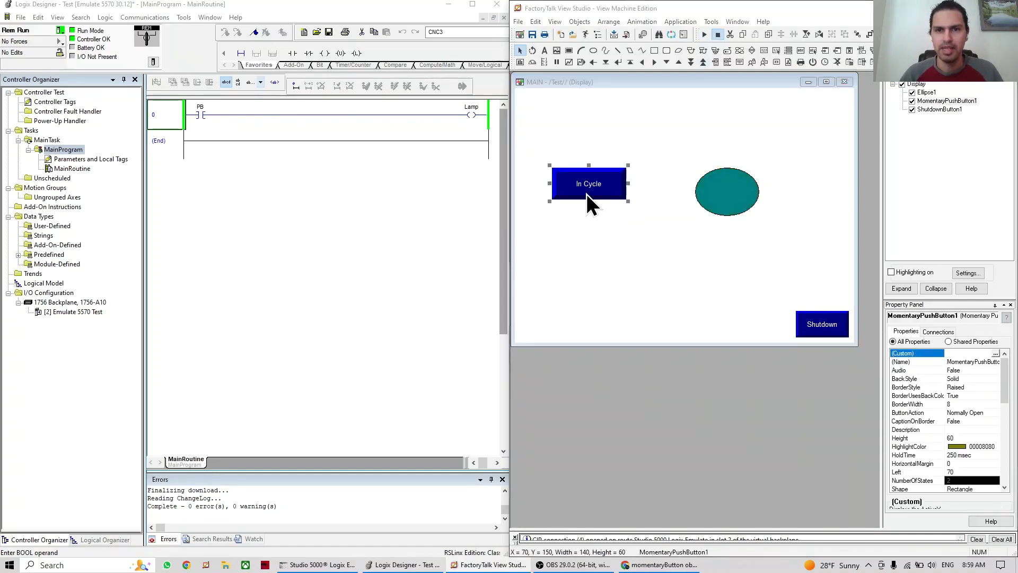
{"action": "left_click", "coordinate": [559, 34]}
{"action": "left_click_drag", "start_coordinate": [601, 17], "coordinate": [740, 160]}
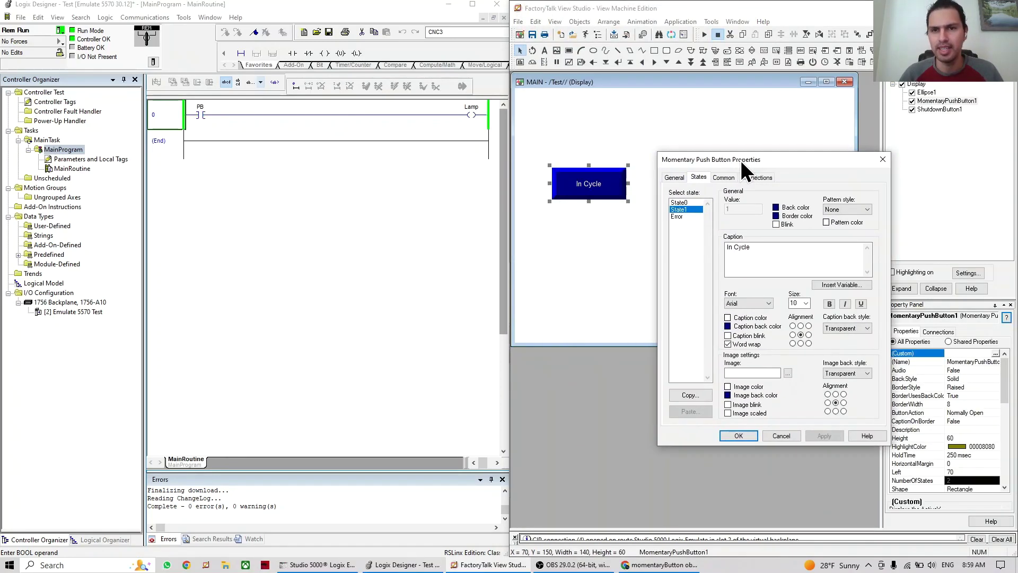
{"action": "left_click", "coordinate": [778, 208]}
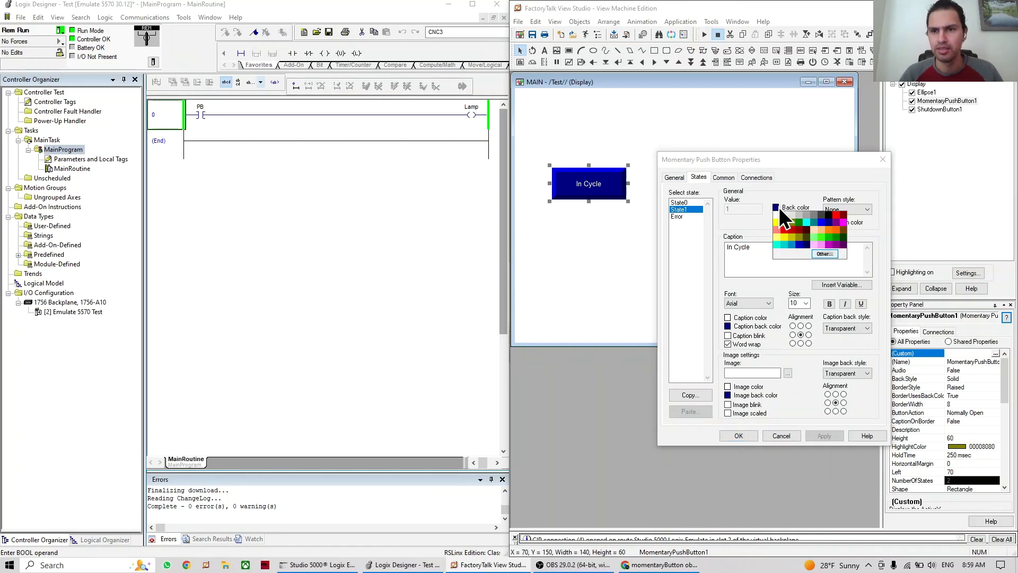
{"action": "left_click", "coordinate": [777, 244]}
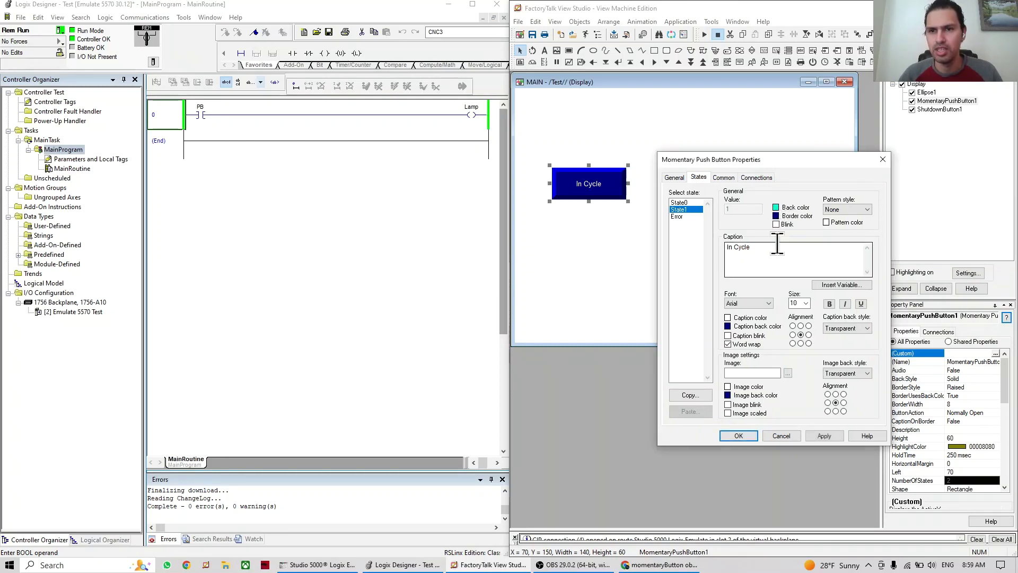
{"action": "left_click", "coordinate": [775, 206]}
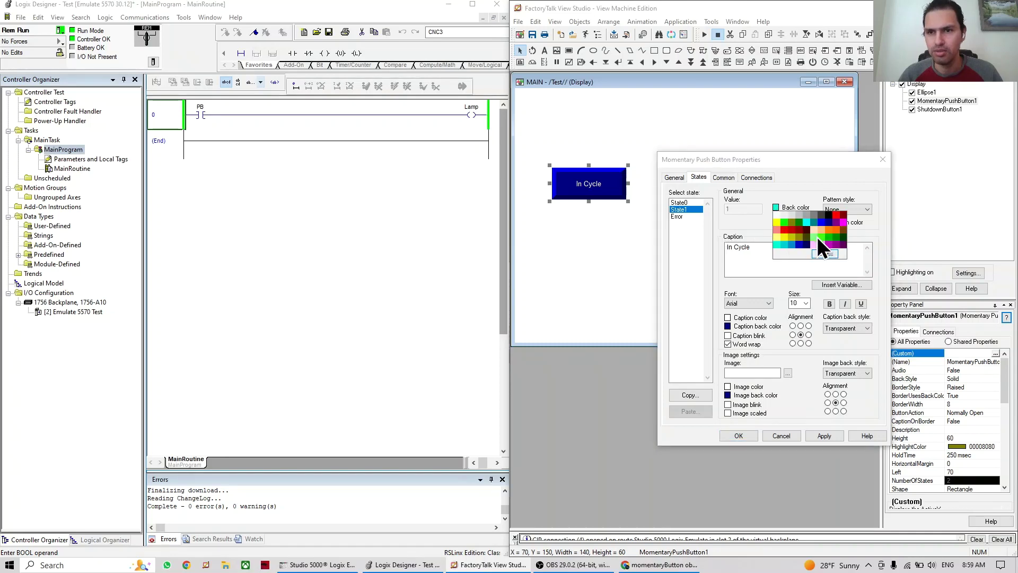
{"action": "left_click", "coordinate": [785, 241]}
Set the back color of the push button's State0 to medium blue, and apply the changes
{"action": "left_click", "coordinate": [678, 203]}
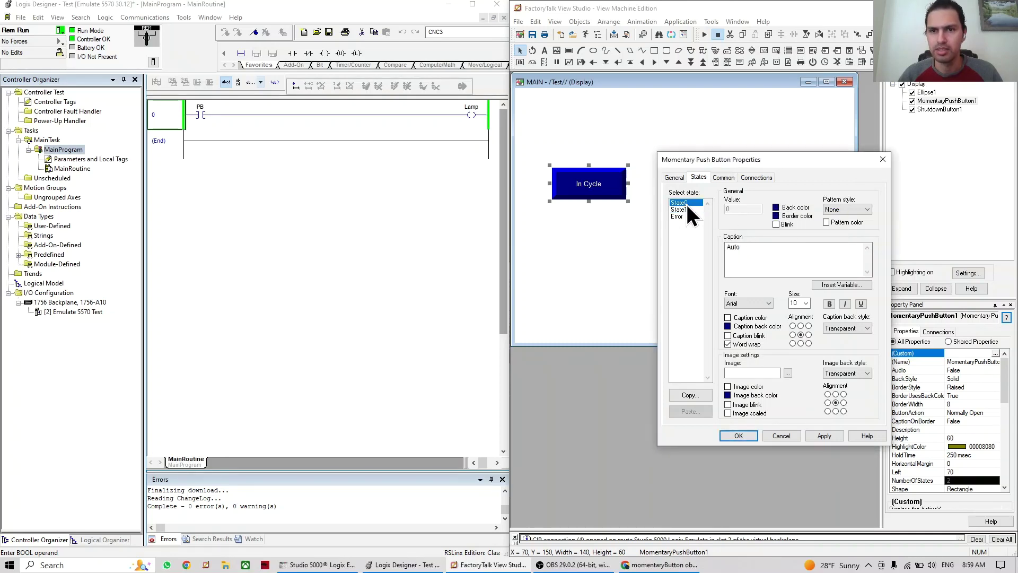
{"action": "left_click", "coordinate": [777, 207]}
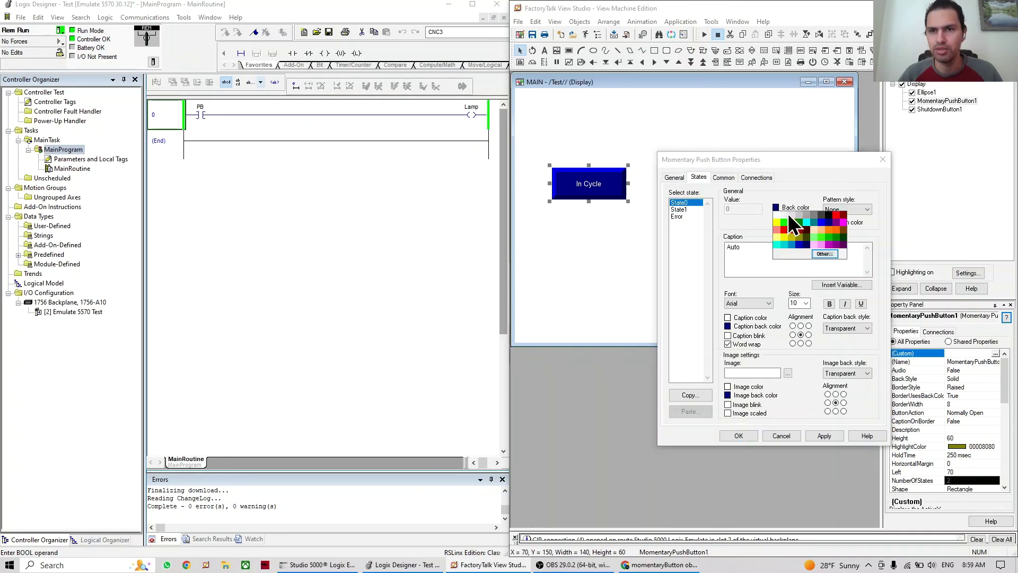
{"action": "left_click", "coordinate": [794, 246]}
{"action": "left_click", "coordinate": [825, 436]}
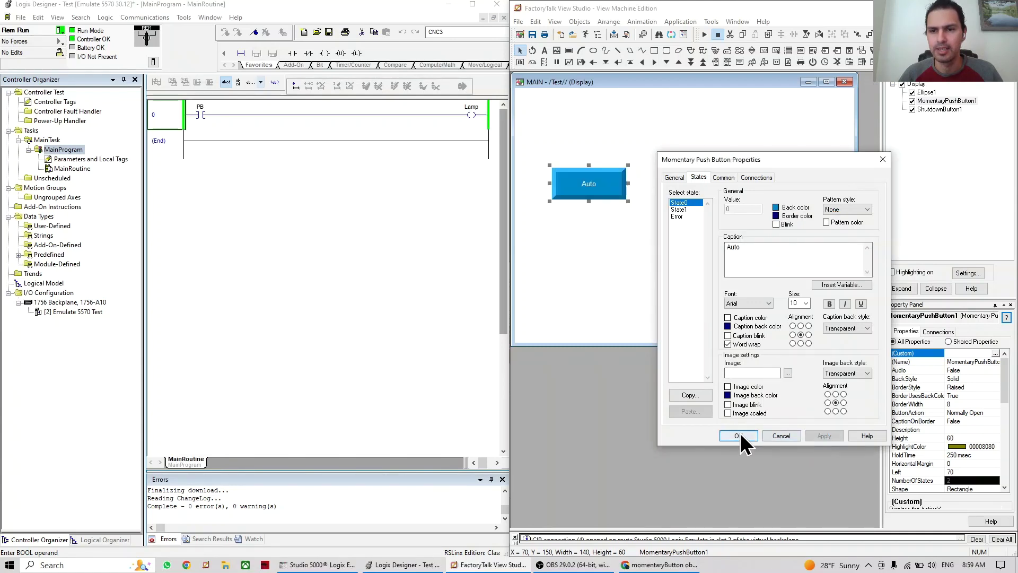
{"action": "left_click", "coordinate": [738, 436]}
Test the push button's state back colors in the running display, and stop the test
{"action": "left_click", "coordinate": [705, 34]}
{"action": "left_click", "coordinate": [607, 185]}
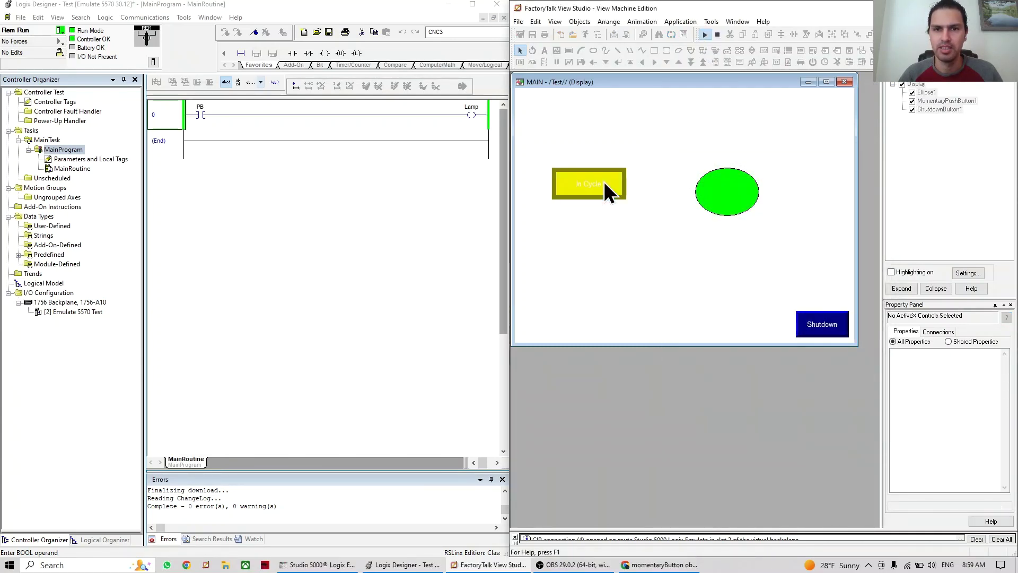
{"action": "left_click", "coordinate": [616, 183]}
{"action": "left_click", "coordinate": [717, 34]}
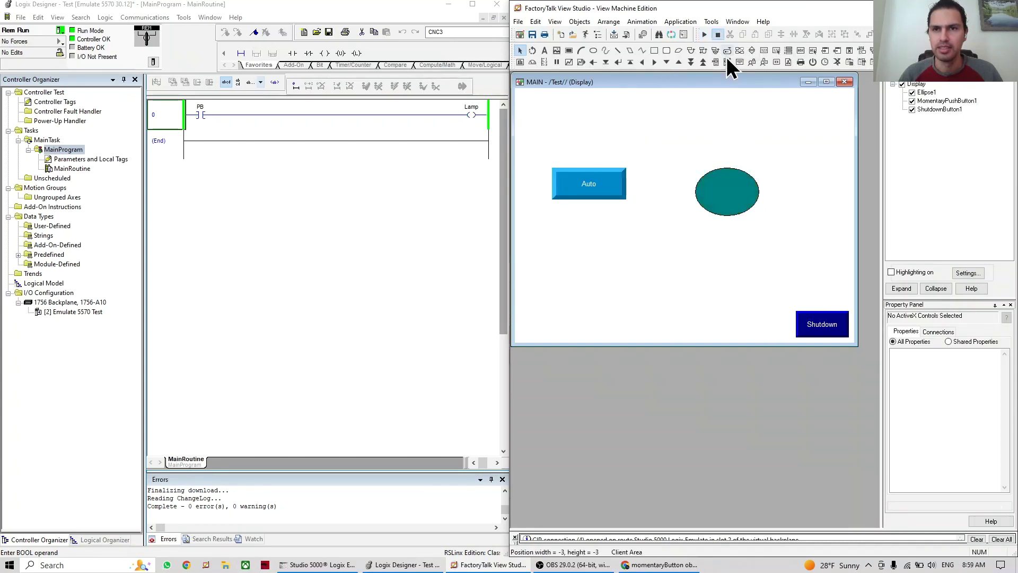
Change the push button's highlight color to yellow in its general properties
{"action": "double_click", "coordinate": [580, 184]}
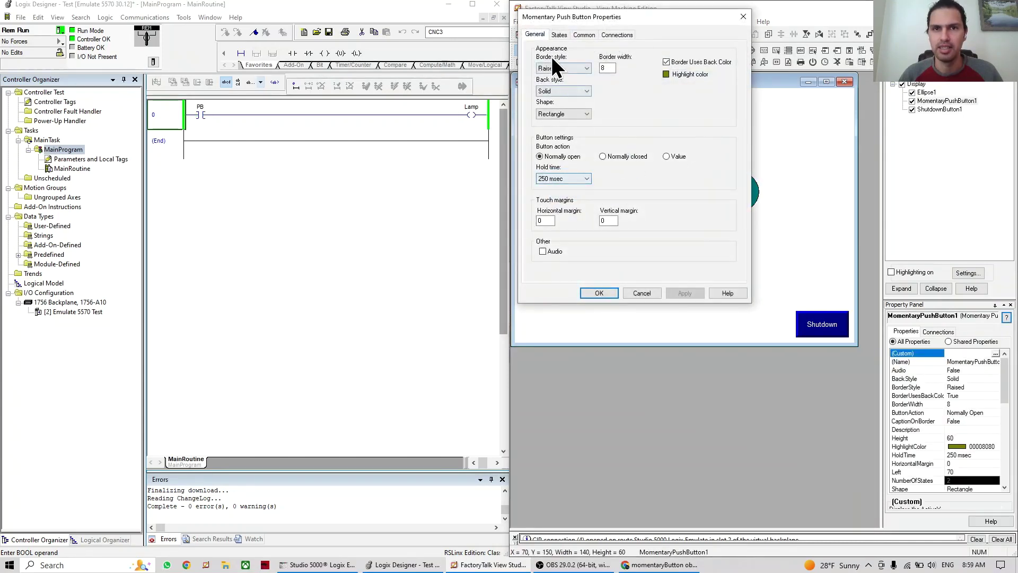
{"action": "left_click", "coordinate": [666, 75]}
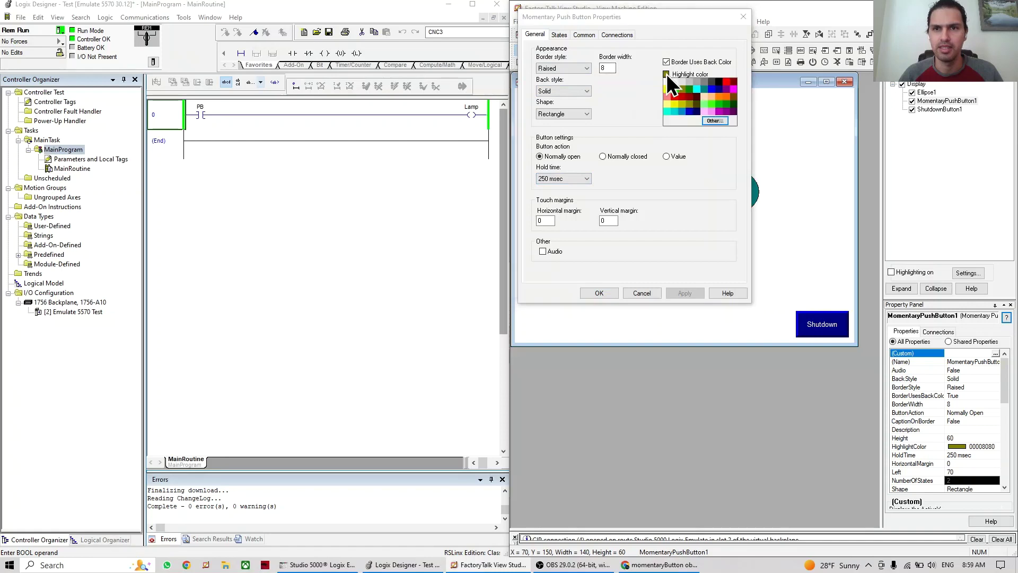
{"action": "left_click", "coordinate": [672, 106]}
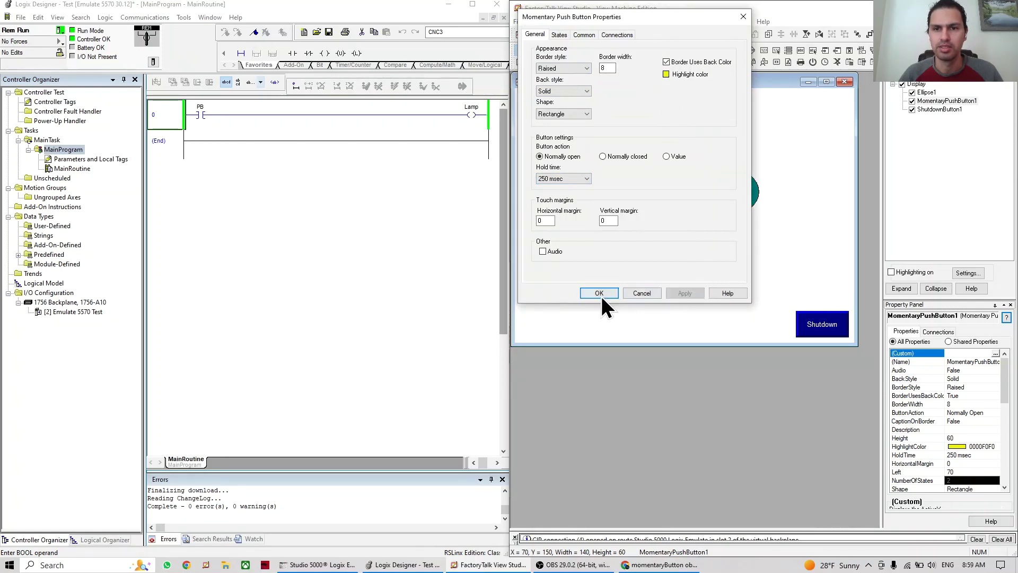
{"action": "left_click", "coordinate": [599, 294]}
Reopen the push button's state settings with the button kept in view
{"action": "double_click", "coordinate": [597, 189]}
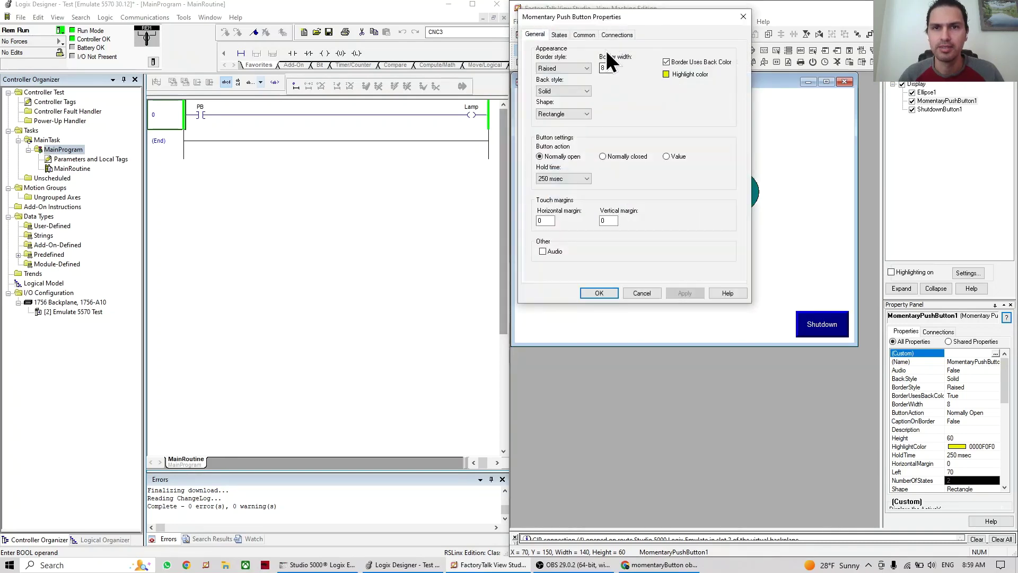
{"action": "left_click", "coordinate": [559, 35]}
{"action": "left_click_drag", "start_coordinate": [609, 17], "coordinate": [772, 130]}
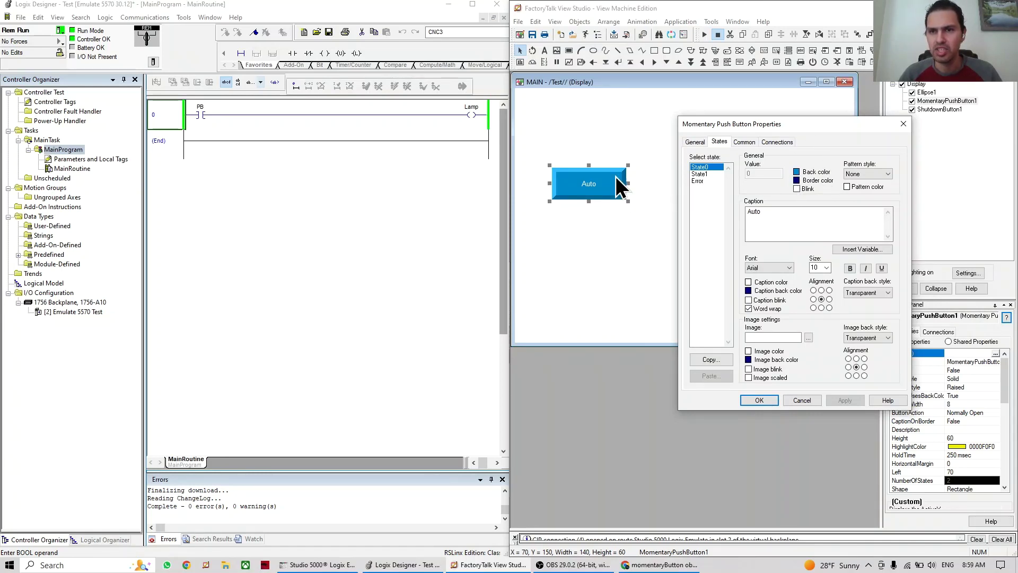
Try the Dots pattern style on State0, and restore the pattern style to None
{"action": "left_click", "coordinate": [887, 173]}
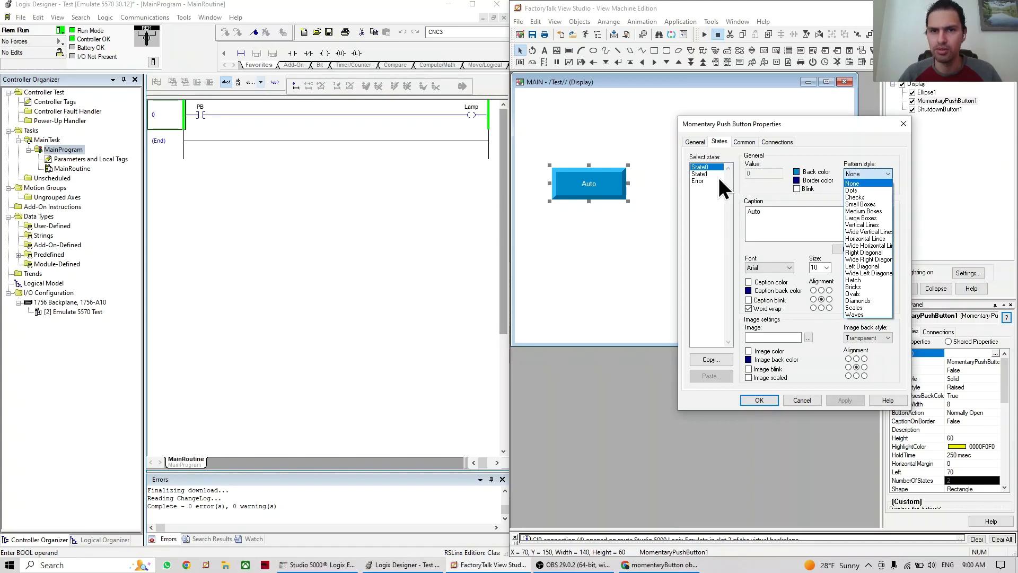
{"action": "left_click", "coordinate": [854, 190]}
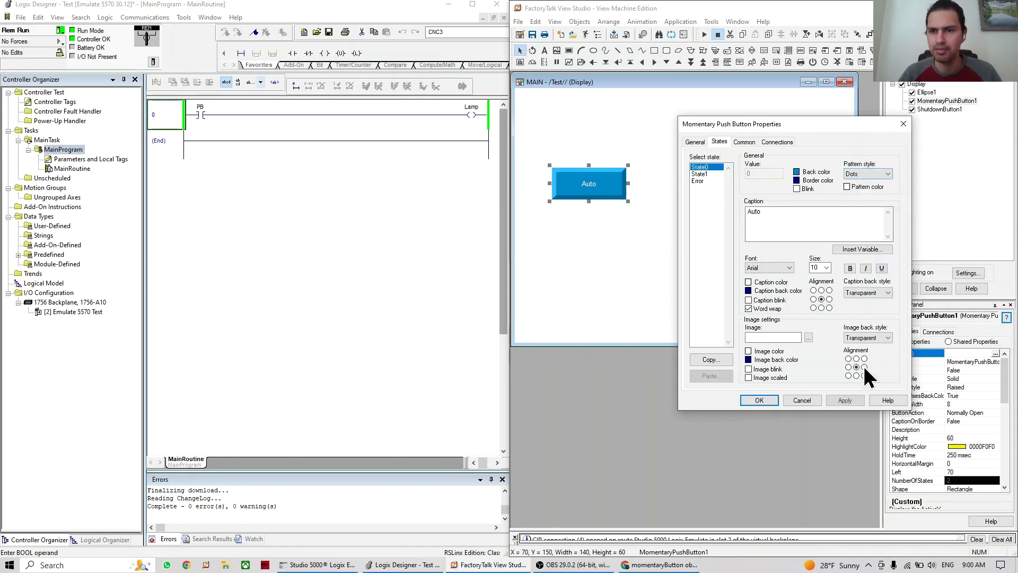
{"action": "left_click", "coordinate": [849, 399]}
{"action": "left_click", "coordinate": [877, 175]}
{"action": "left_click", "coordinate": [864, 183]}
{"action": "left_click", "coordinate": [844, 401]}
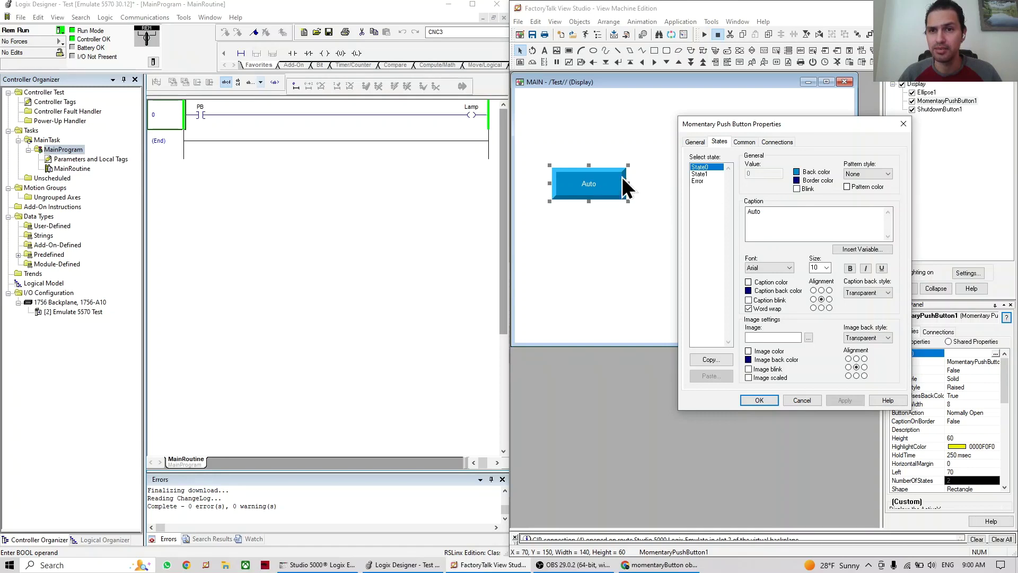
Enable blinking for the push button's State1, and apply the change
{"action": "left_click", "coordinate": [715, 174]}
{"action": "left_click", "coordinate": [796, 189]}
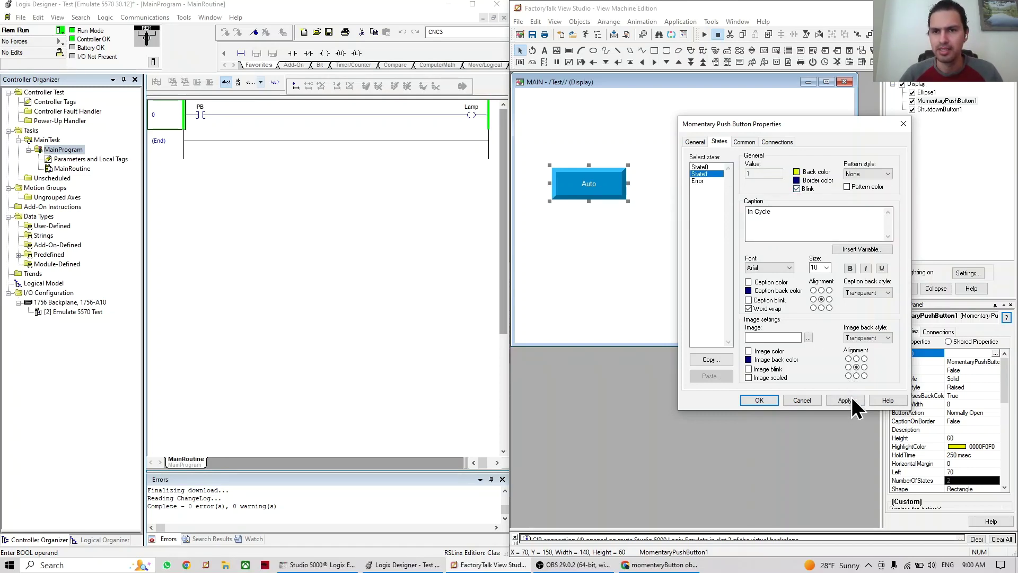
{"action": "left_click", "coordinate": [848, 400]}
{"action": "left_click", "coordinate": [759, 400]}
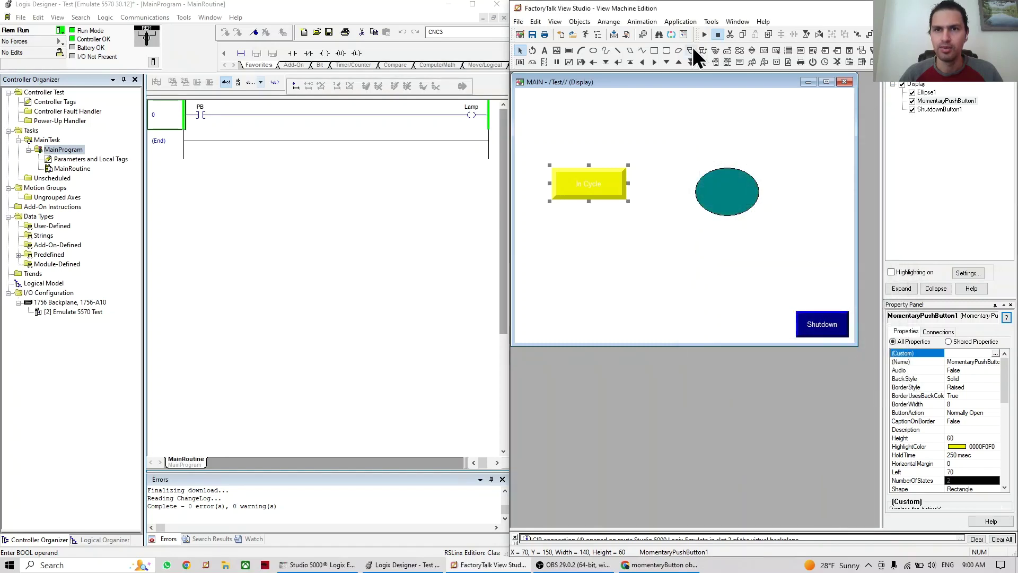
Test the blinking of the push button's State1 in the running display, and stop the test
{"action": "left_click", "coordinate": [711, 21]}
{"action": "left_click", "coordinate": [709, 23]}
{"action": "left_click", "coordinate": [705, 34]}
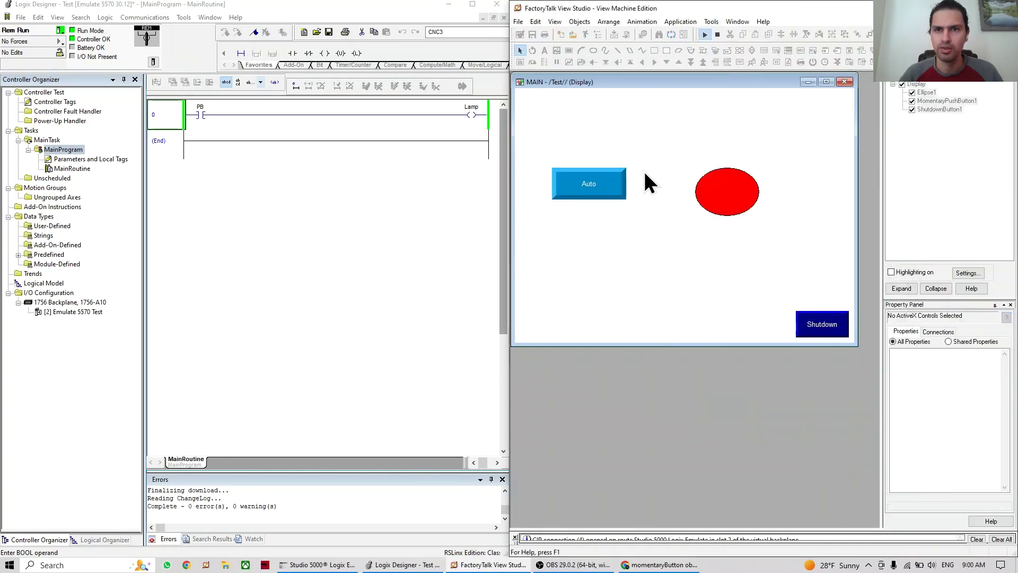
{"action": "left_click", "coordinate": [610, 192]}
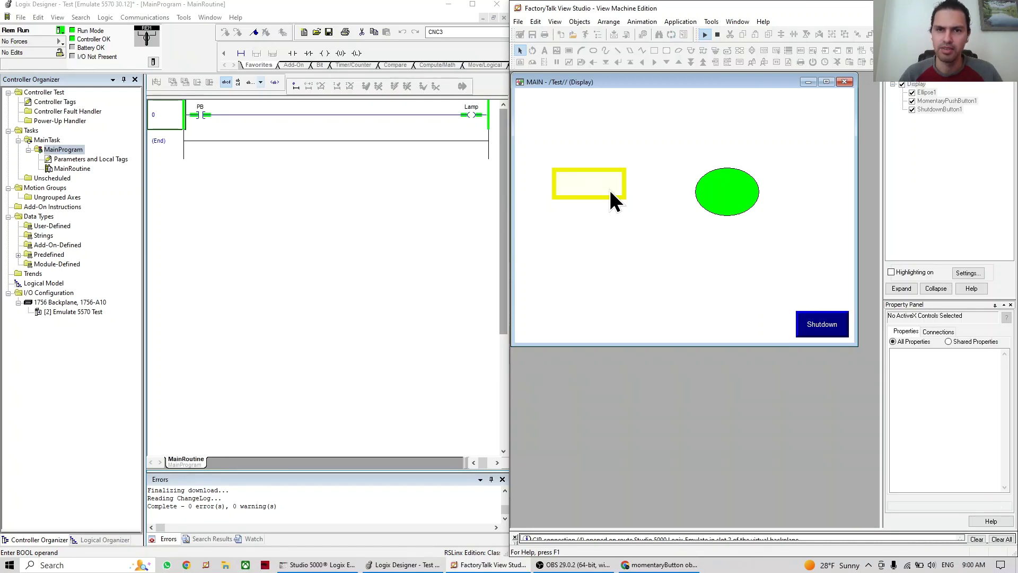
{"action": "left_click_drag", "start_coordinate": [608, 187], "coordinate": [602, 190]}
{"action": "left_click", "coordinate": [717, 35]}
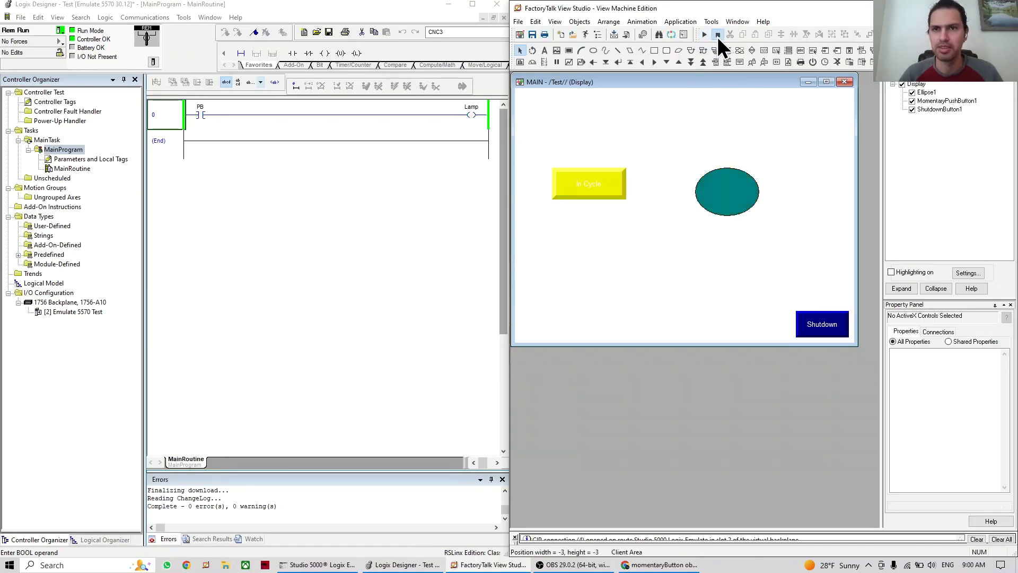
Turn off the Blink option for the push button's State1
{"action": "double_click", "coordinate": [602, 193]}
{"action": "left_click", "coordinate": [559, 34]}
{"action": "left_click_drag", "start_coordinate": [593, 21], "coordinate": [753, 151]}
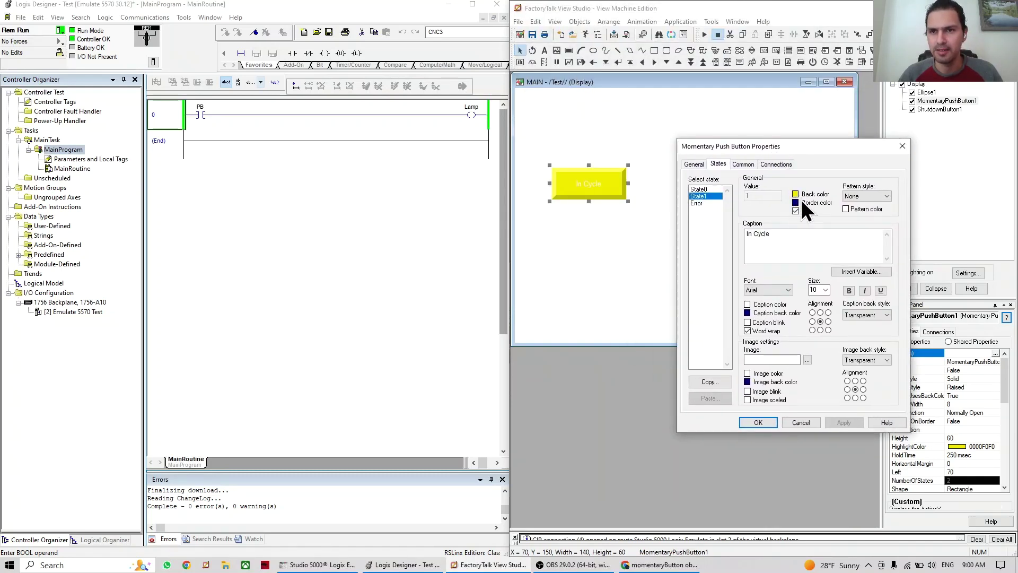
{"action": "left_click", "coordinate": [795, 211]}
{"action": "left_click", "coordinate": [796, 211]}
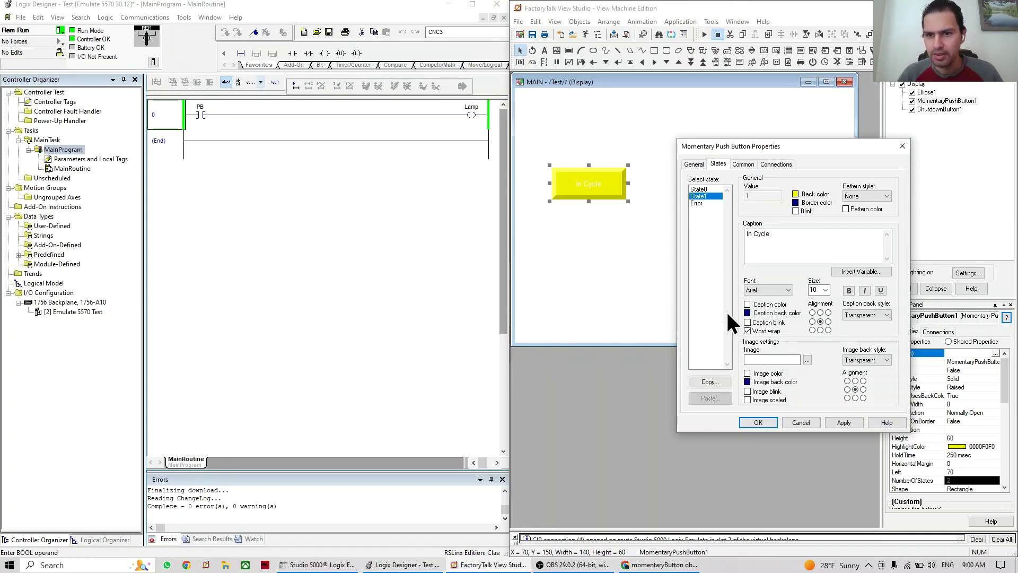
Set the caption font of State1 to Arial Black, and apply the change
{"action": "left_click_drag", "start_coordinate": [821, 155], "coordinate": [821, 129]}
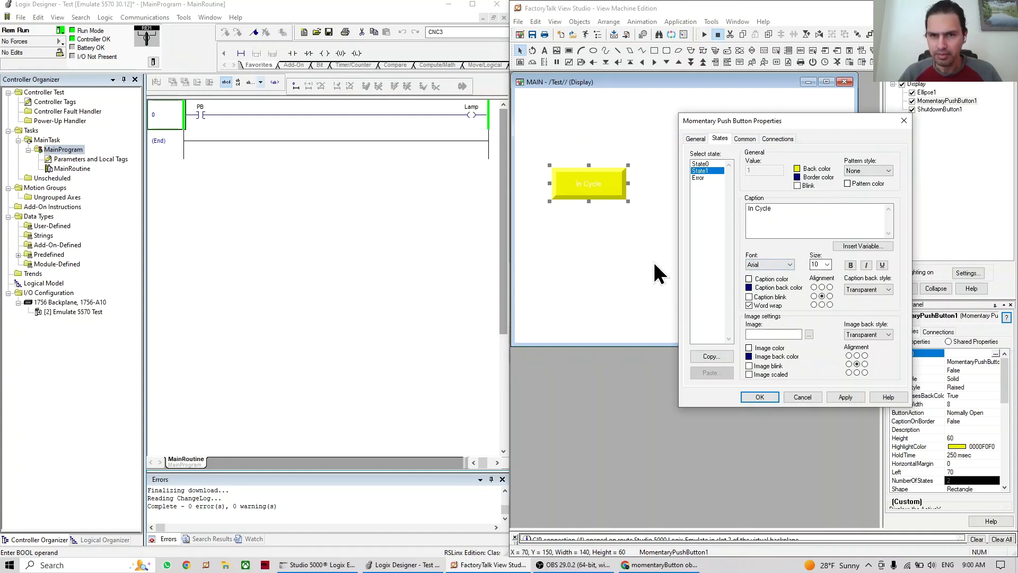
{"action": "left_click", "coordinate": [792, 264]}
{"action": "left_click", "coordinate": [782, 281]}
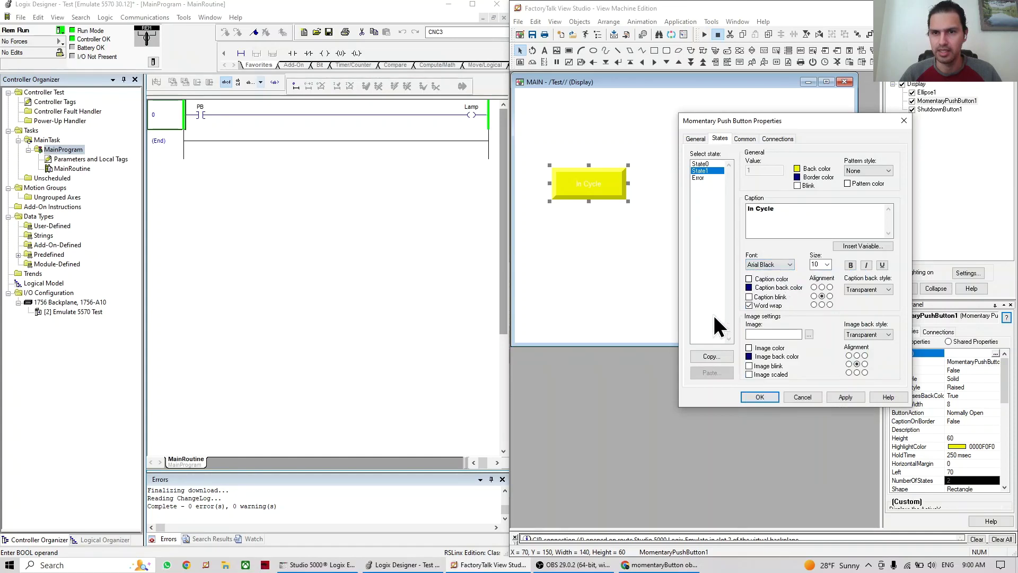
{"action": "left_click", "coordinate": [846, 397]}
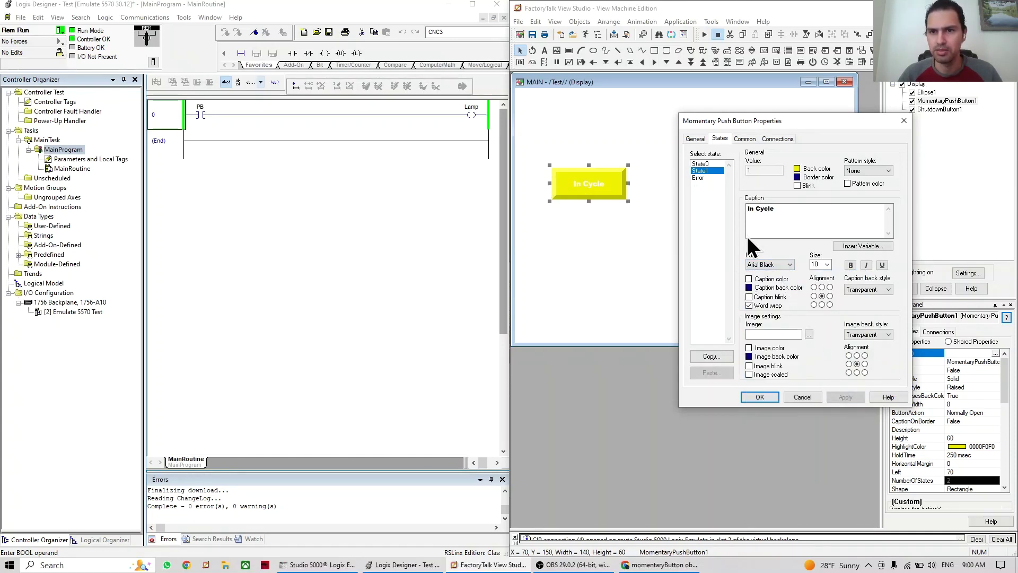
Set the caption color of State1 to olive, and apply the change
{"action": "left_click", "coordinate": [750, 280]}
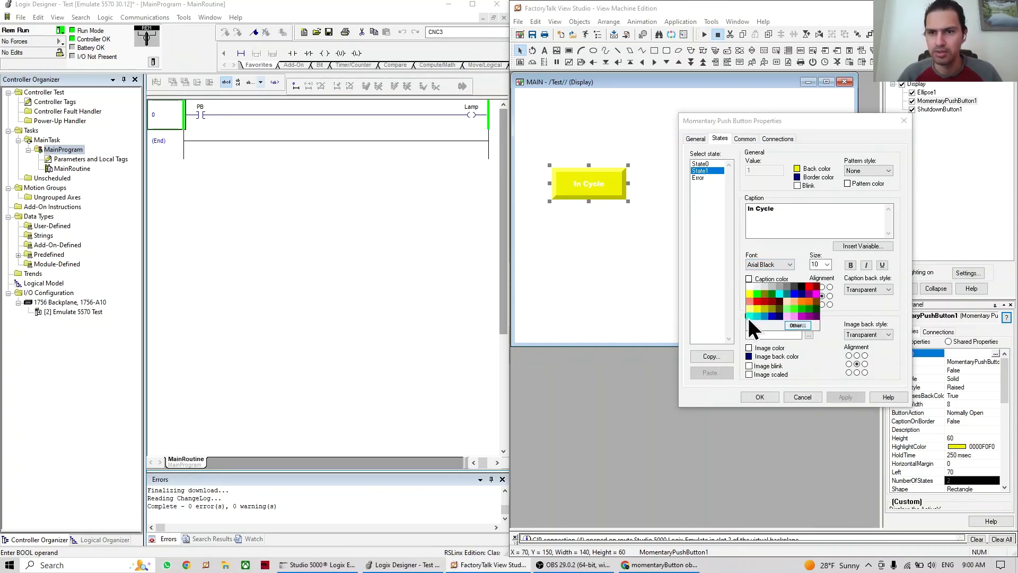
{"action": "left_click", "coordinate": [750, 317]}
{"action": "left_click", "coordinate": [748, 278]}
{"action": "left_click", "coordinate": [750, 278]}
{"action": "left_click", "coordinate": [750, 278]}
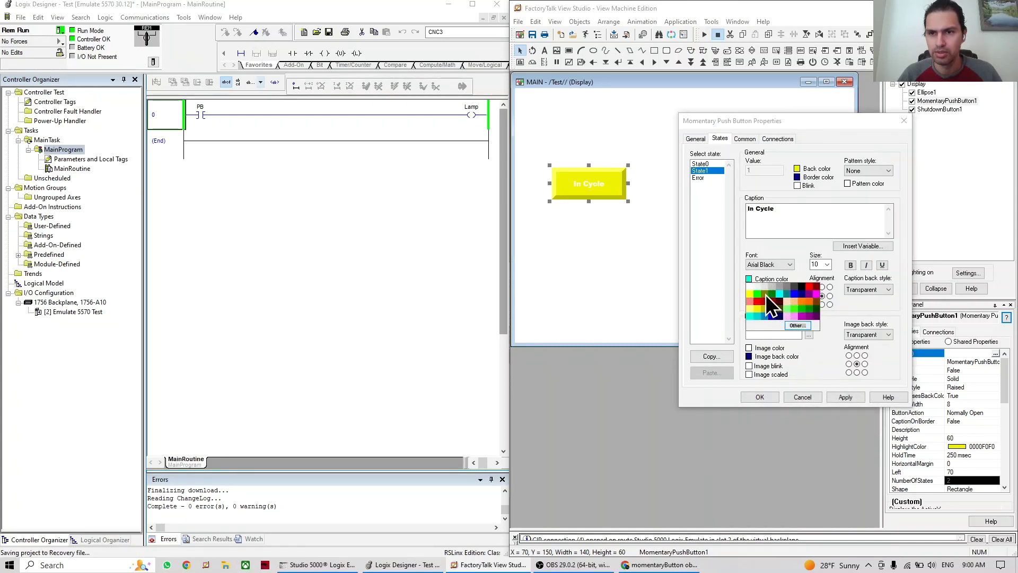
{"action": "left_click", "coordinate": [769, 302]}
{"action": "left_click", "coordinate": [848, 397]}
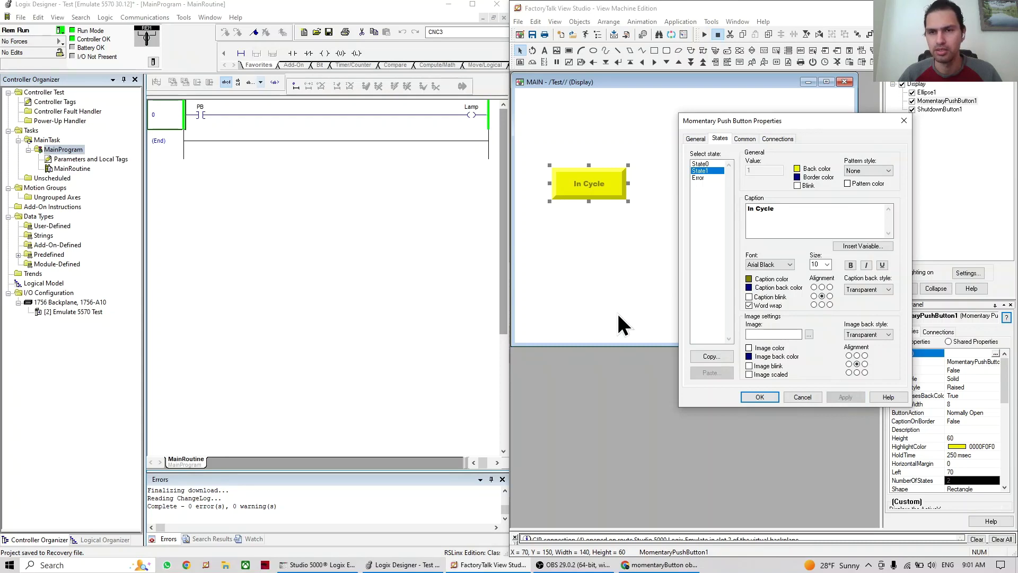
Enable caption blink for State1, and apply the change to the push button
{"action": "left_click", "coordinate": [711, 164]}
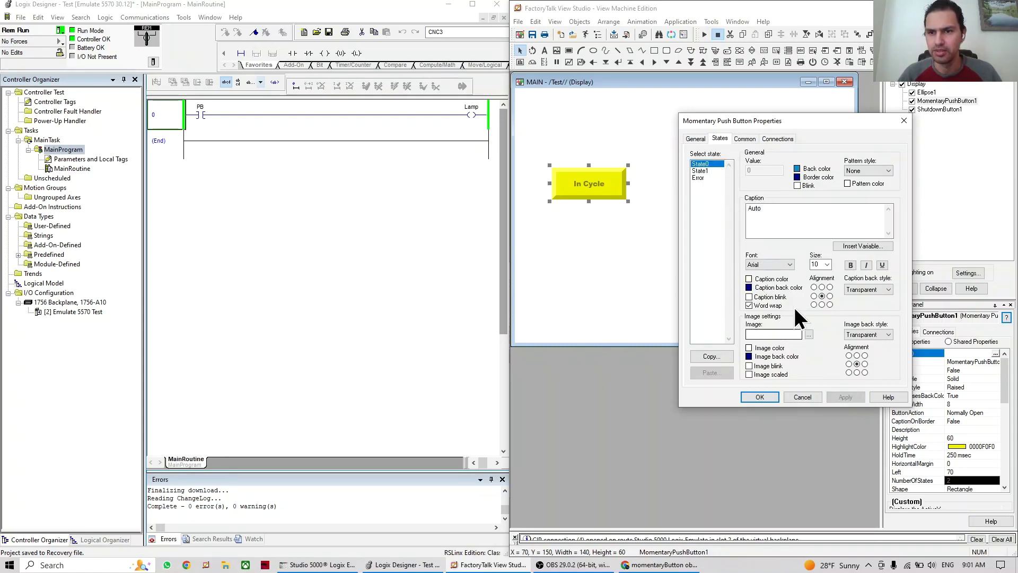
{"action": "left_click", "coordinate": [707, 170]}
{"action": "left_click", "coordinate": [750, 297]}
{"action": "left_click", "coordinate": [852, 401]}
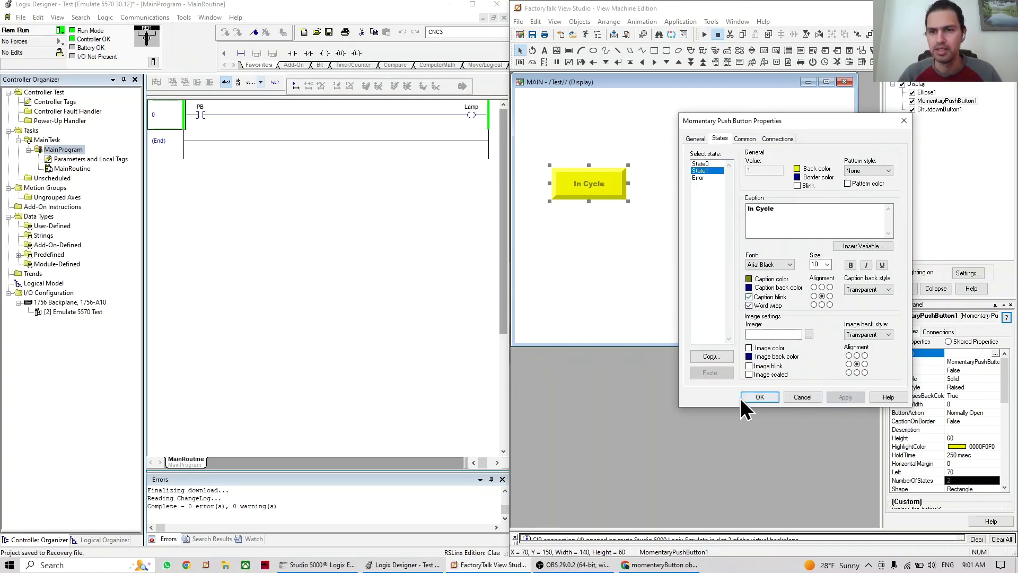
{"action": "left_click", "coordinate": [759, 398]}
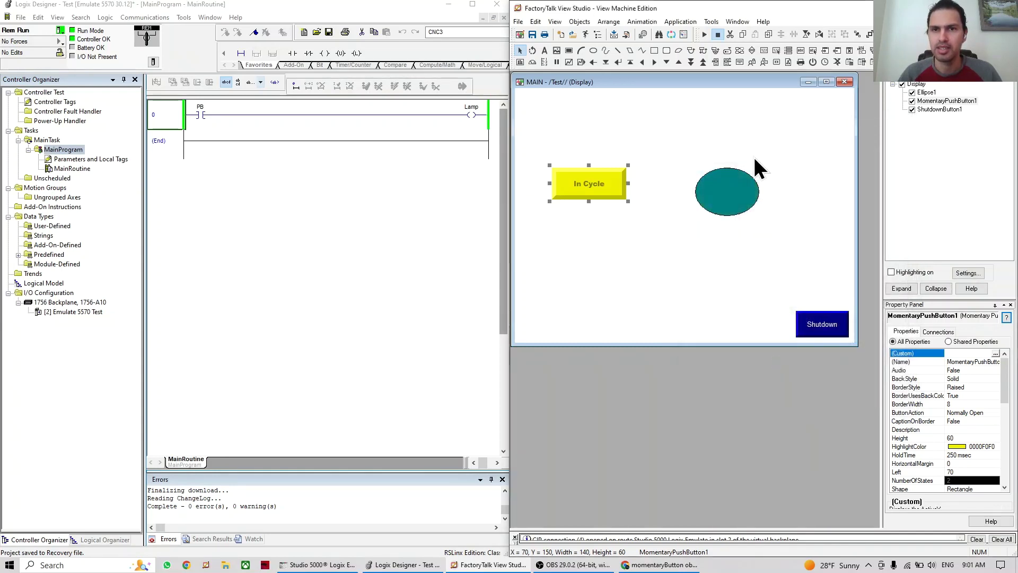
Test-run the display, operate the push button to check how State1 looks, and end the test
{"action": "left_click", "coordinate": [704, 34]}
{"action": "left_click", "coordinate": [609, 183]}
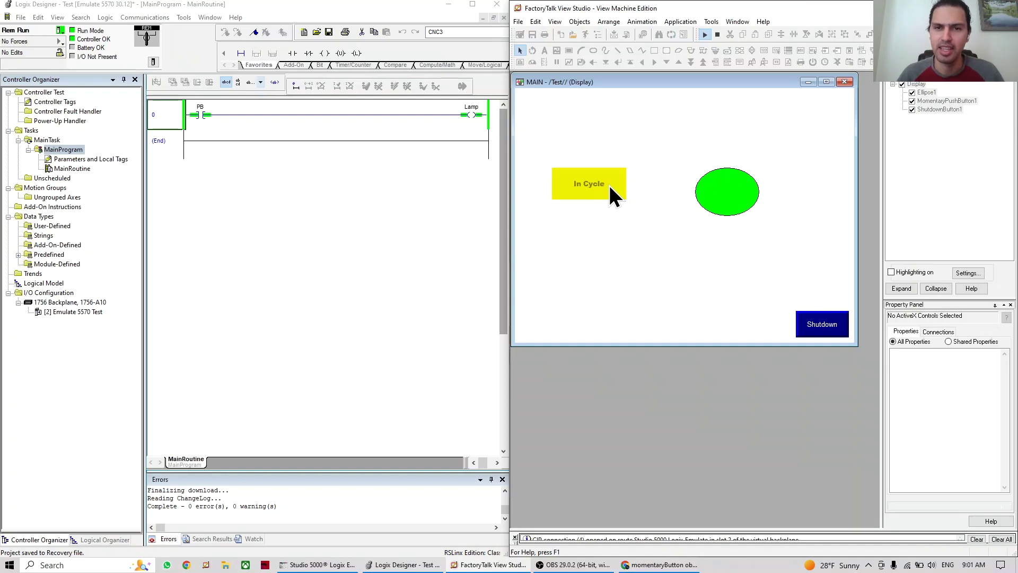
{"action": "left_click_drag", "start_coordinate": [608, 183], "coordinate": [580, 183]}
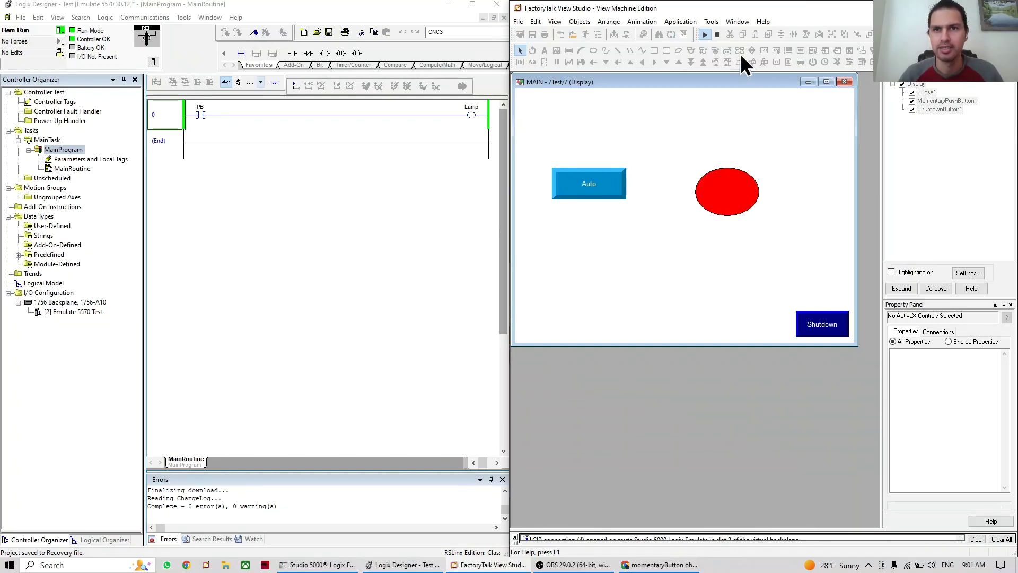
{"action": "left_click", "coordinate": [717, 35]}
Open the state properties of the momentary push button and move the dialog clear of the button
{"action": "double_click", "coordinate": [607, 192]}
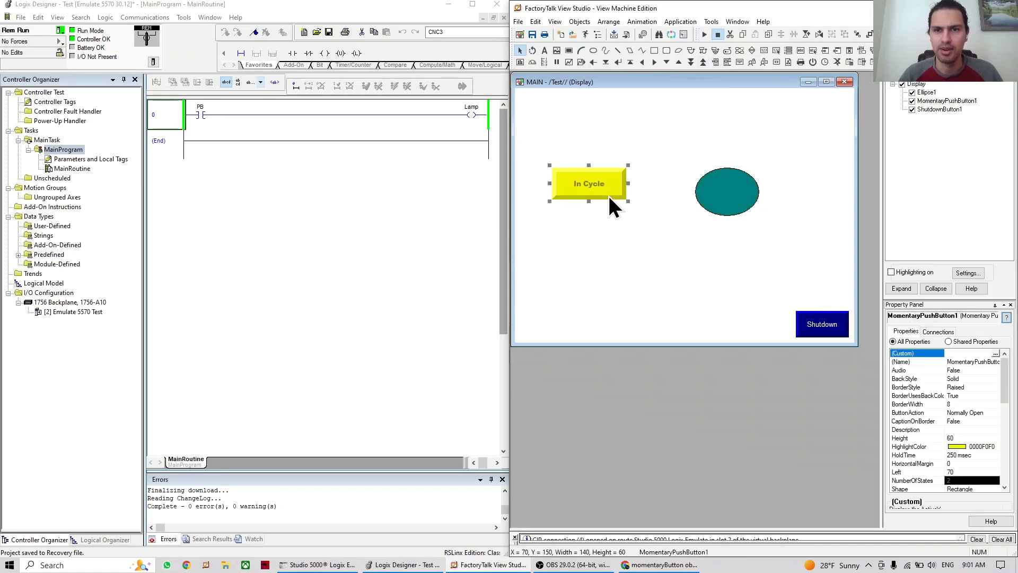
{"action": "left_click", "coordinate": [558, 35]}
{"action": "left_click_drag", "start_coordinate": [610, 17], "coordinate": [772, 89]}
Try the middle-left, top-center and top-right caption alignments for State1, and return the caption to the center
{"action": "left_click", "coordinate": [814, 264]}
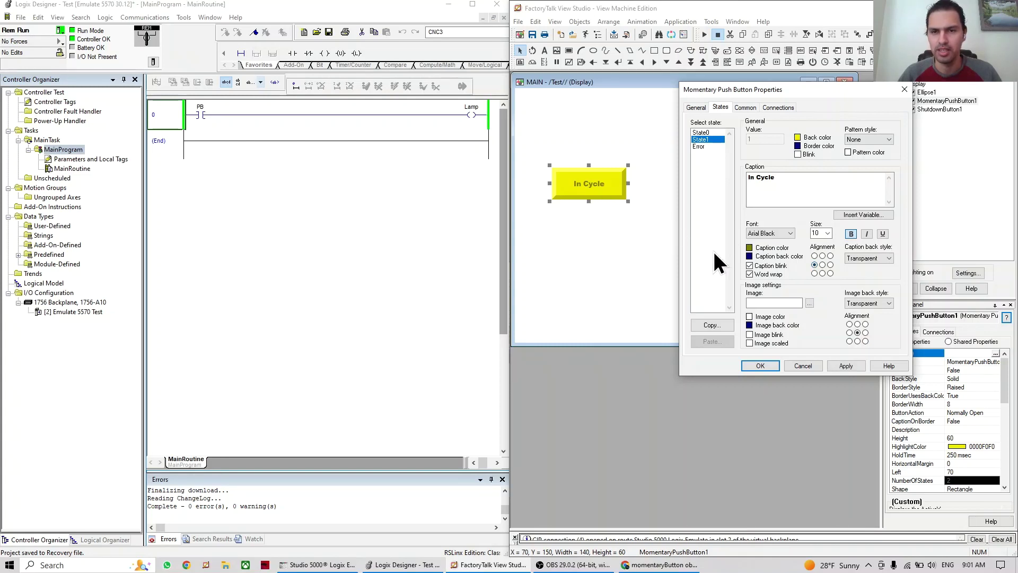
{"action": "left_click", "coordinate": [847, 365]}
{"action": "left_click", "coordinate": [822, 255]}
{"action": "left_click", "coordinate": [848, 366]}
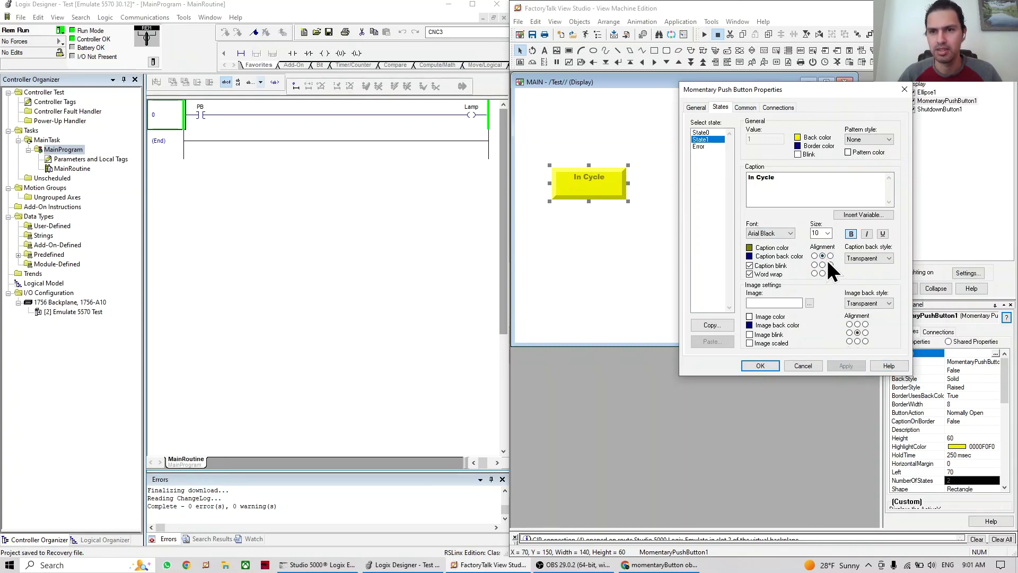
{"action": "left_click", "coordinate": [855, 366]}
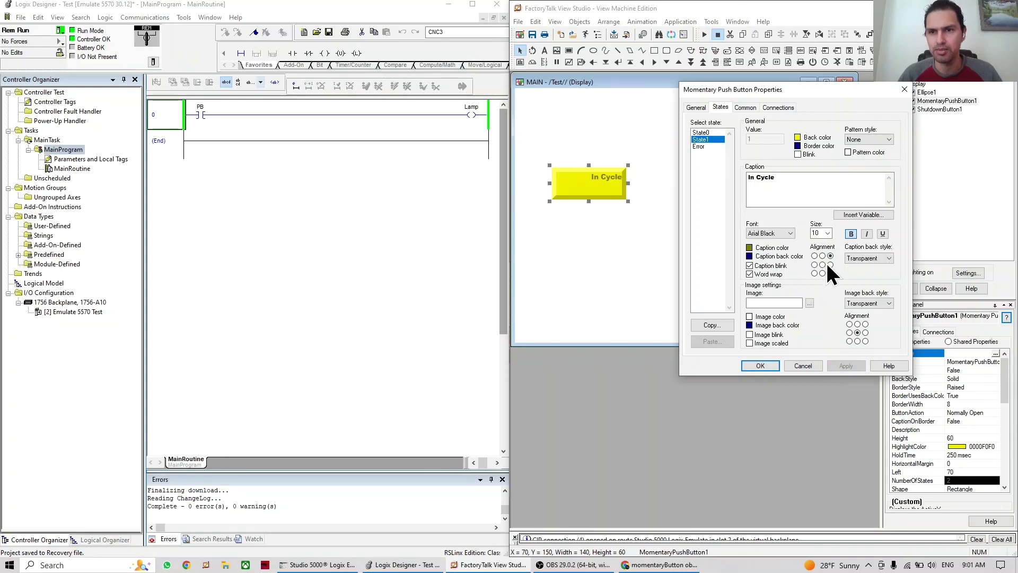
{"action": "left_click", "coordinate": [852, 368]}
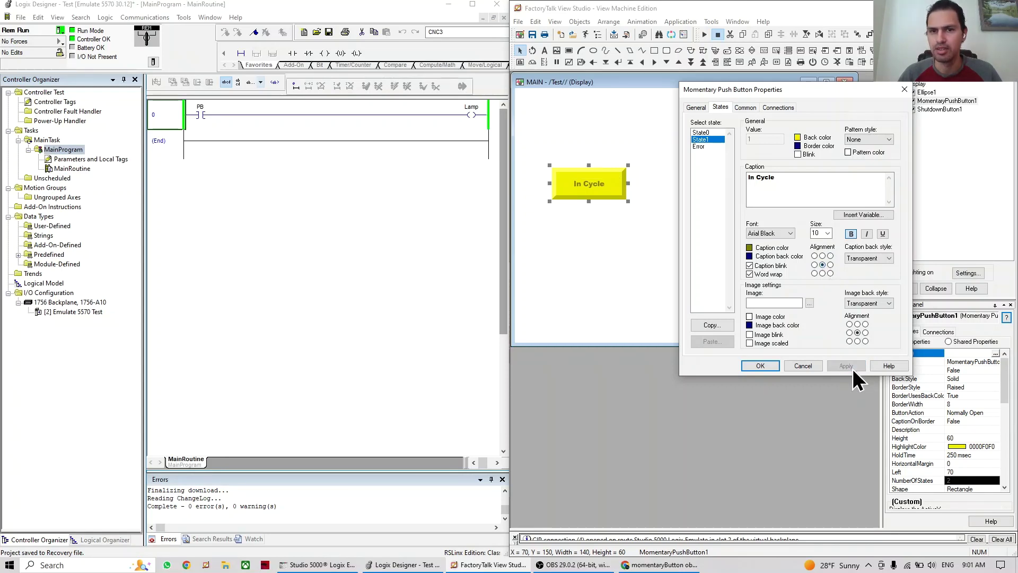
Try a Solid caption back style for State1, and restore it to Transparent
{"action": "left_click", "coordinate": [889, 258]}
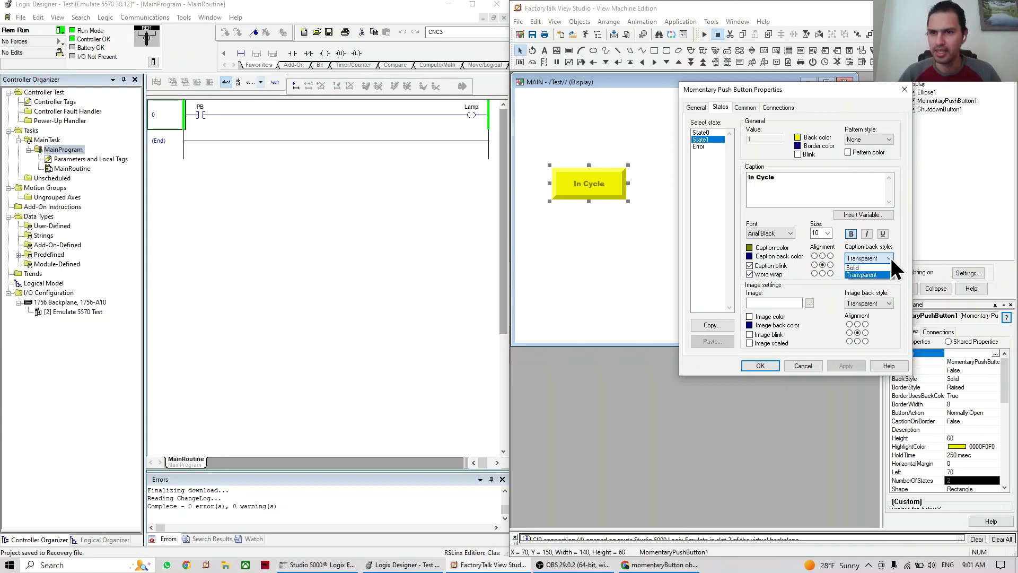
{"action": "left_click", "coordinate": [861, 269]}
{"action": "left_click", "coordinate": [851, 365]}
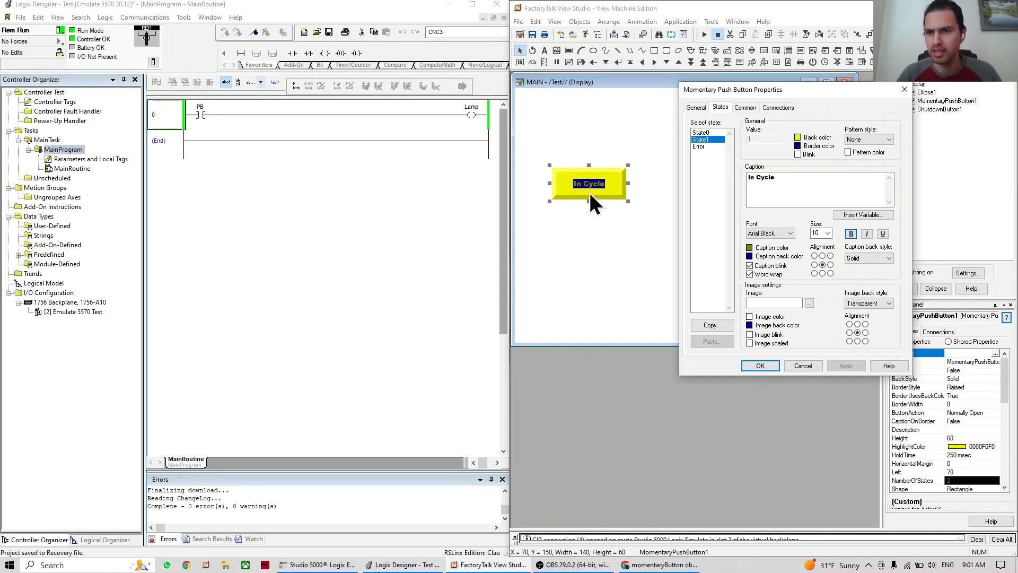
{"action": "left_click", "coordinate": [889, 258]}
{"action": "left_click", "coordinate": [867, 275]}
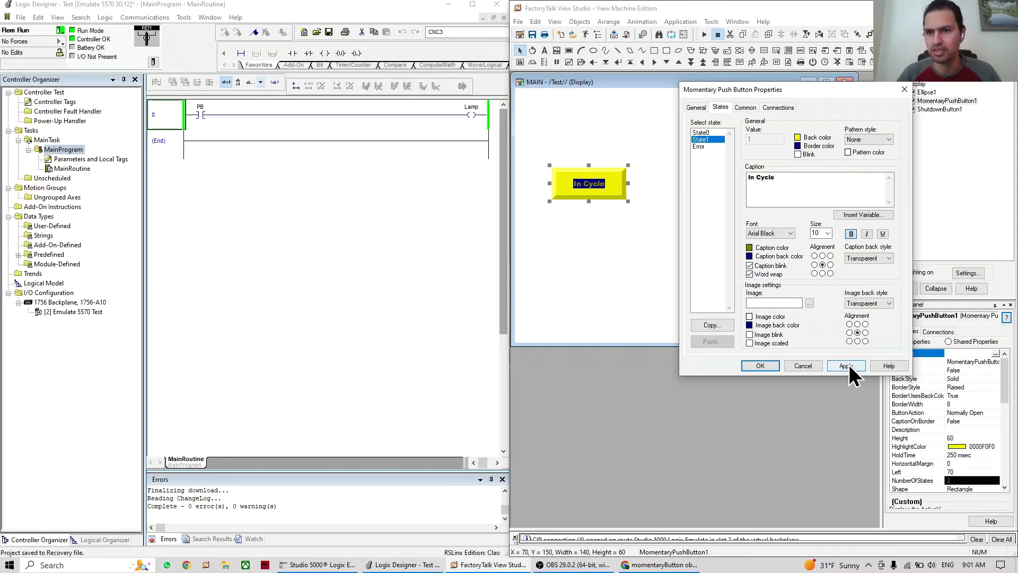
{"action": "left_click", "coordinate": [848, 366]}
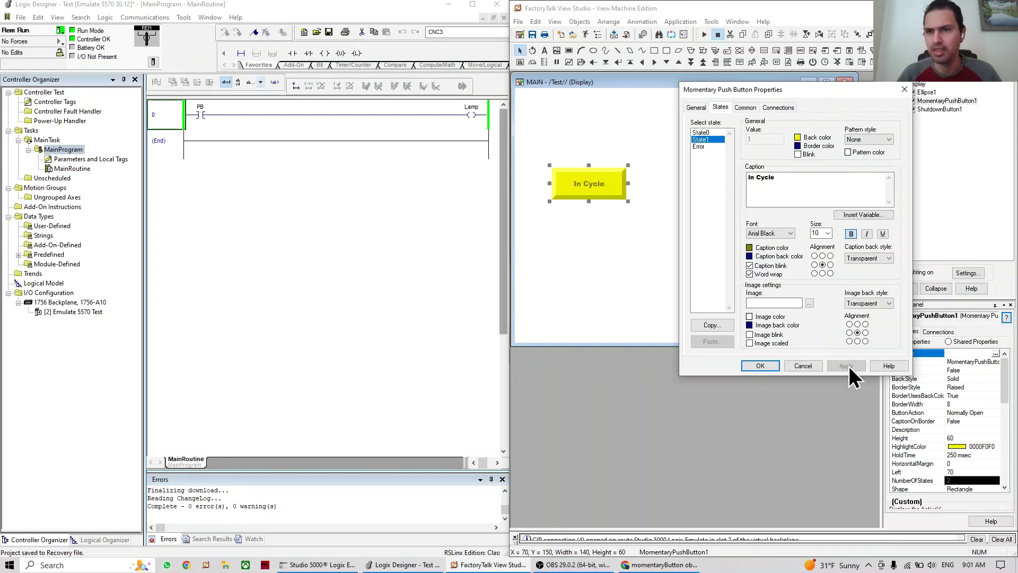
Try italic and underlined formatting on State1's caption, and remove both again
{"action": "left_click", "coordinate": [883, 234]}
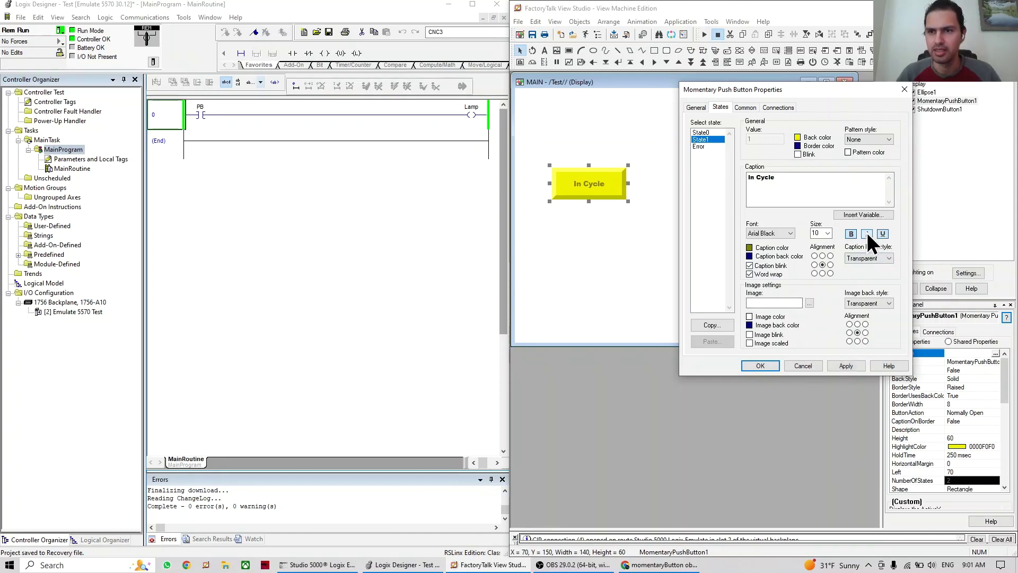
{"action": "left_click", "coordinate": [847, 365]}
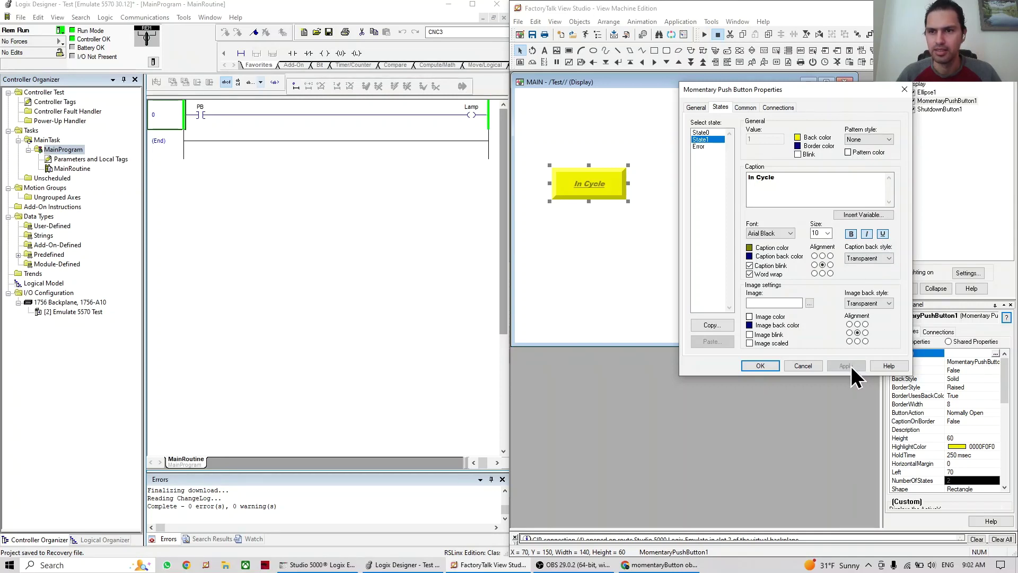
{"action": "left_click", "coordinate": [882, 233]}
{"action": "left_click", "coordinate": [849, 366]}
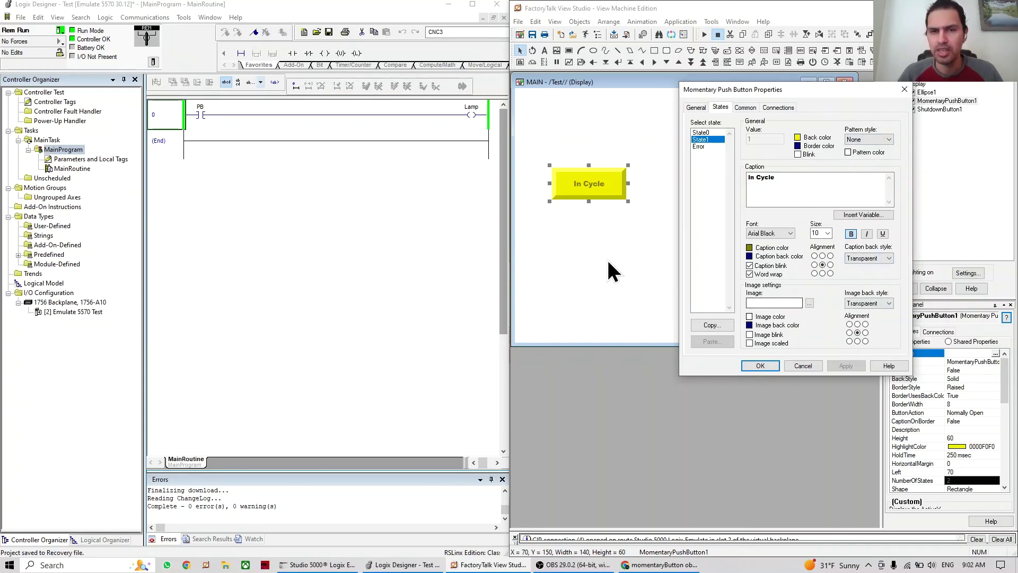
Open the symbol library from State1's image settings and copy the 3-D red button (not pressed) symbol
{"action": "left_click", "coordinate": [809, 303]}
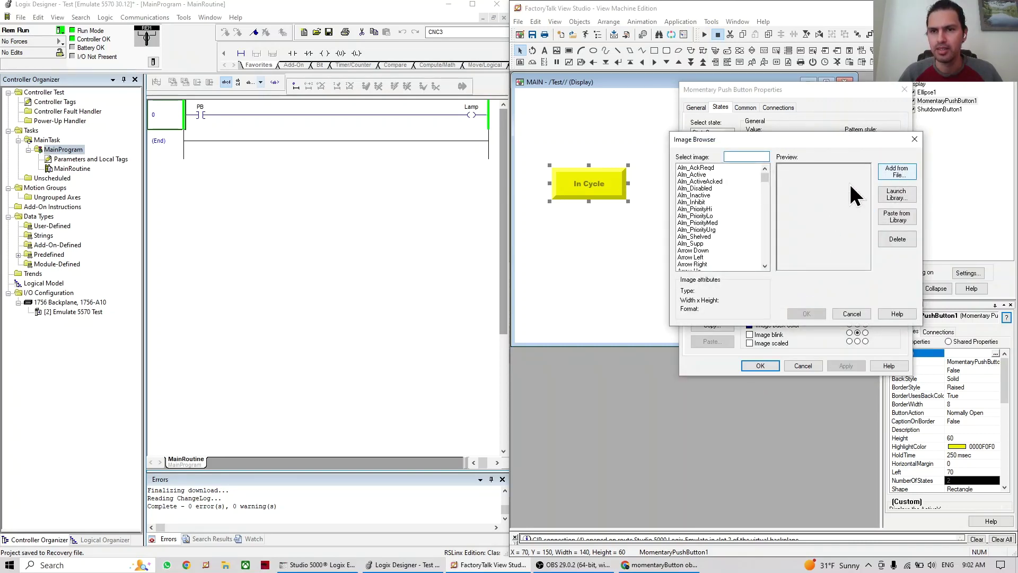
{"action": "left_click", "coordinate": [895, 195]}
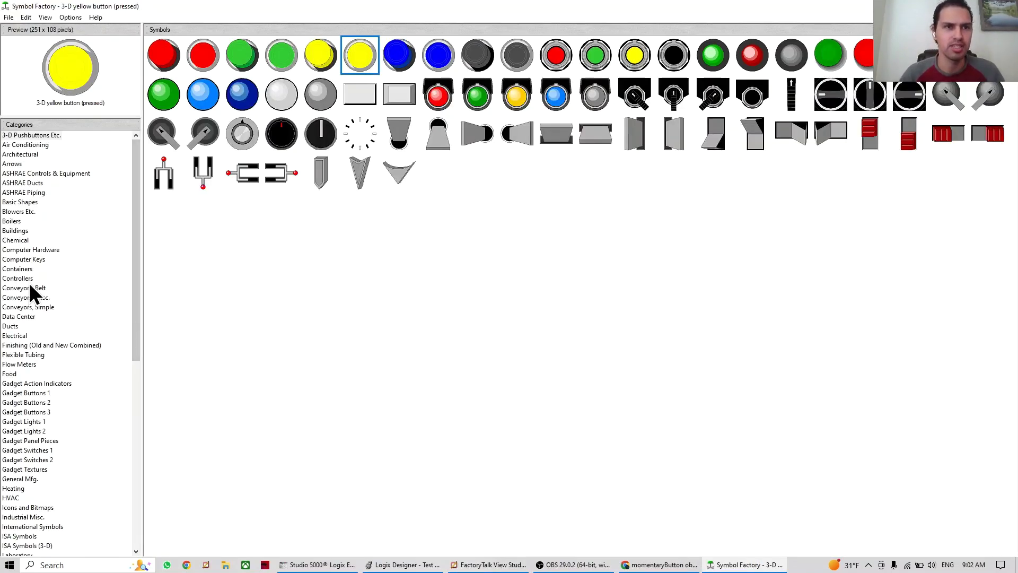
{"action": "left_click_drag", "start_coordinate": [453, 7], "coordinate": [411, 96]}
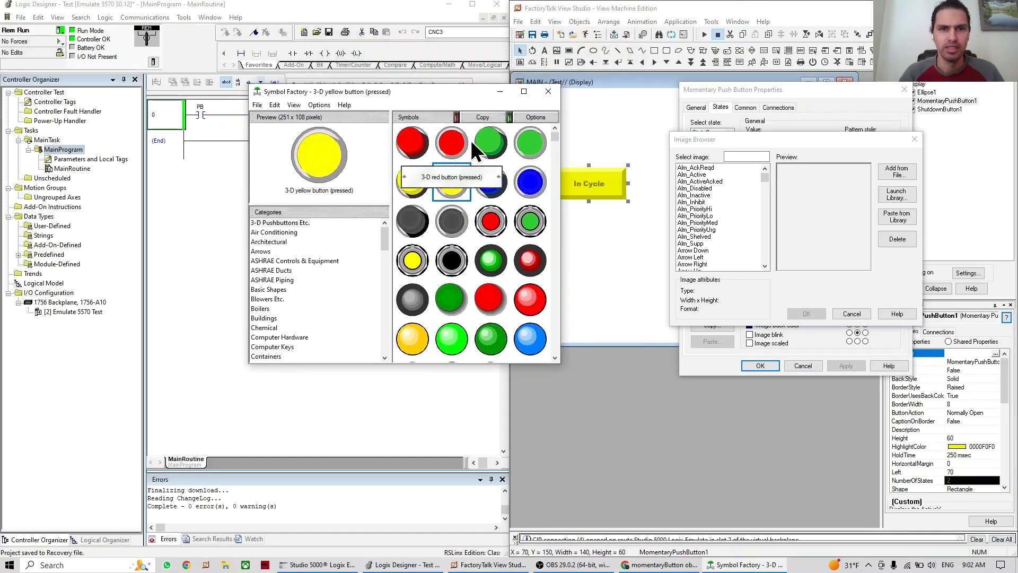
{"action": "left_click", "coordinate": [411, 159]}
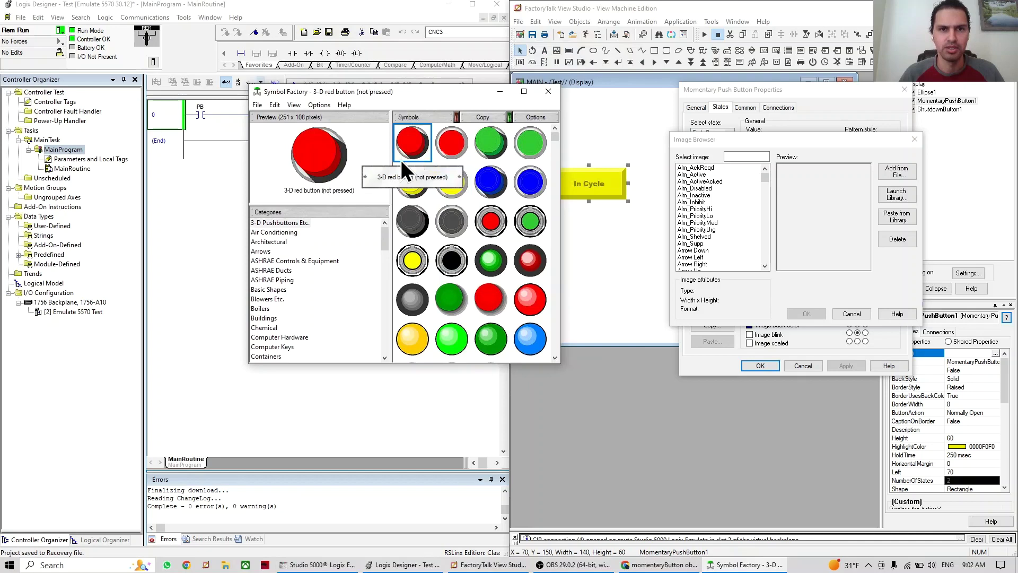
{"action": "left_click", "coordinate": [525, 93]}
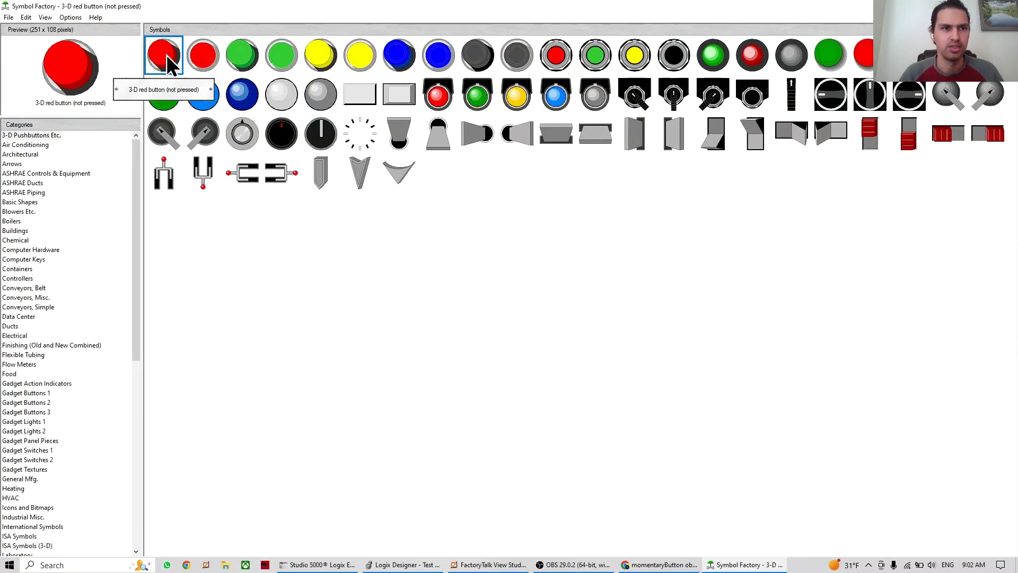
{"action": "double_click", "coordinate": [163, 57]}
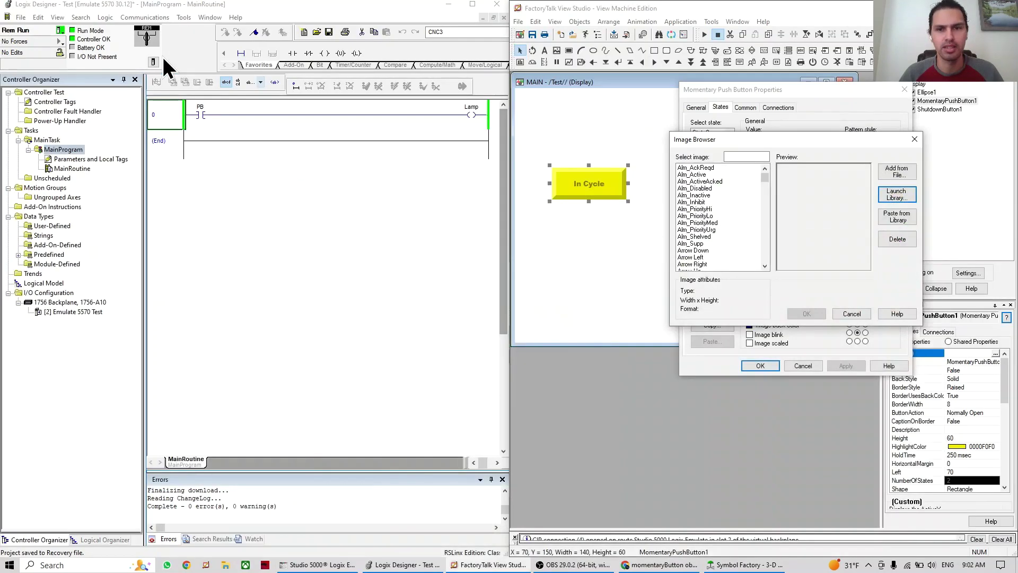
Paste the copied library symbol as a new image named Test, and apply it as State1's image
{"action": "mouse_move", "coordinate": [766, 177]}
{"action": "left_mouse_down"}
{"action": "mouse_move", "coordinate": [765, 261]}
{"action": "mouse_move", "coordinate": [761, 166]}
{"action": "left_mouse_up"}
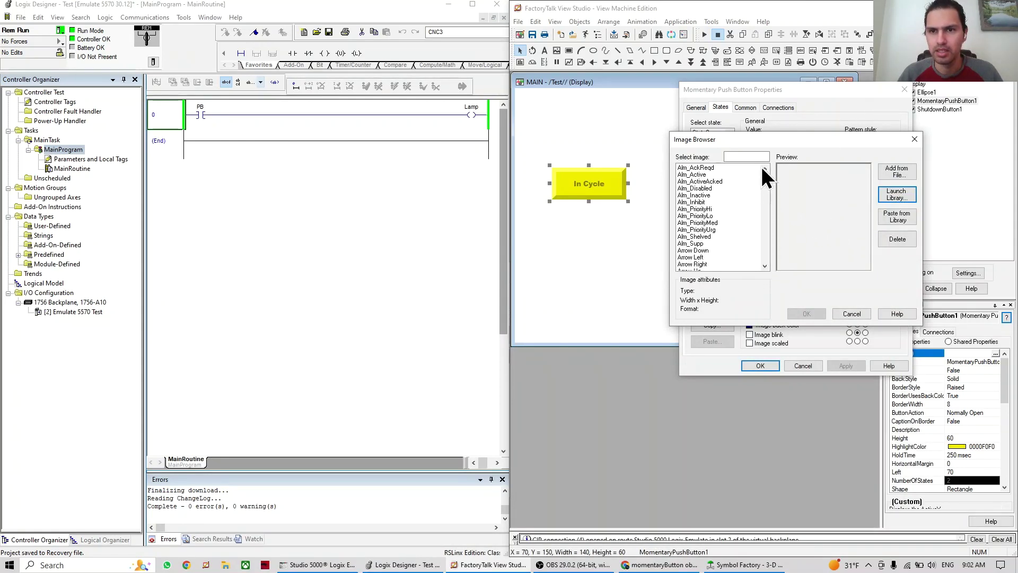
{"action": "left_click", "coordinate": [898, 219]}
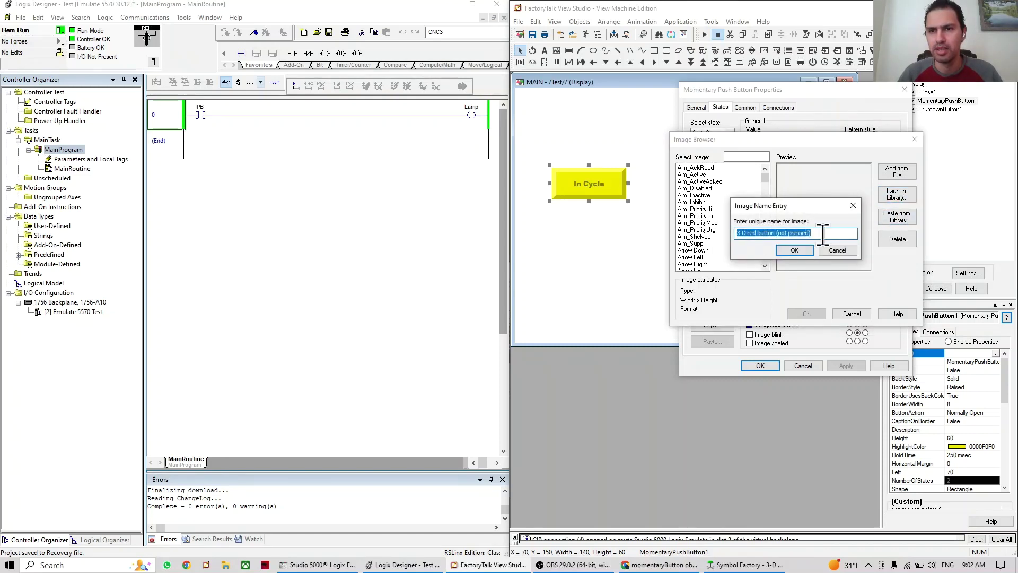
{"action": "type", "text": "Test"}
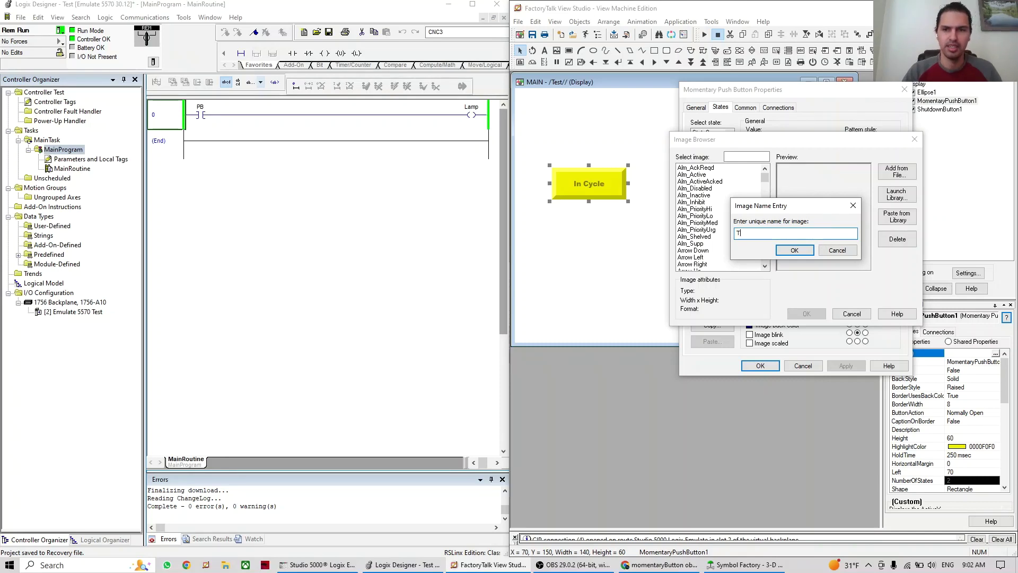
{"action": "left_click", "coordinate": [802, 253]}
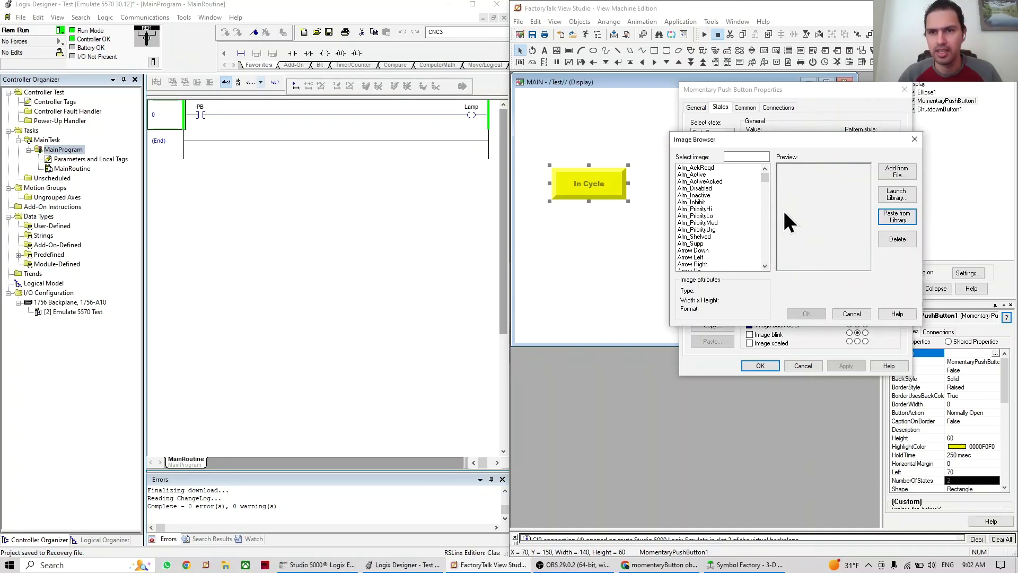
{"action": "mouse_move", "coordinate": [768, 249]}
{"action": "left_mouse_down"}
{"action": "mouse_move", "coordinate": [765, 233]}
{"action": "mouse_move", "coordinate": [765, 258]}
{"action": "left_mouse_up"}
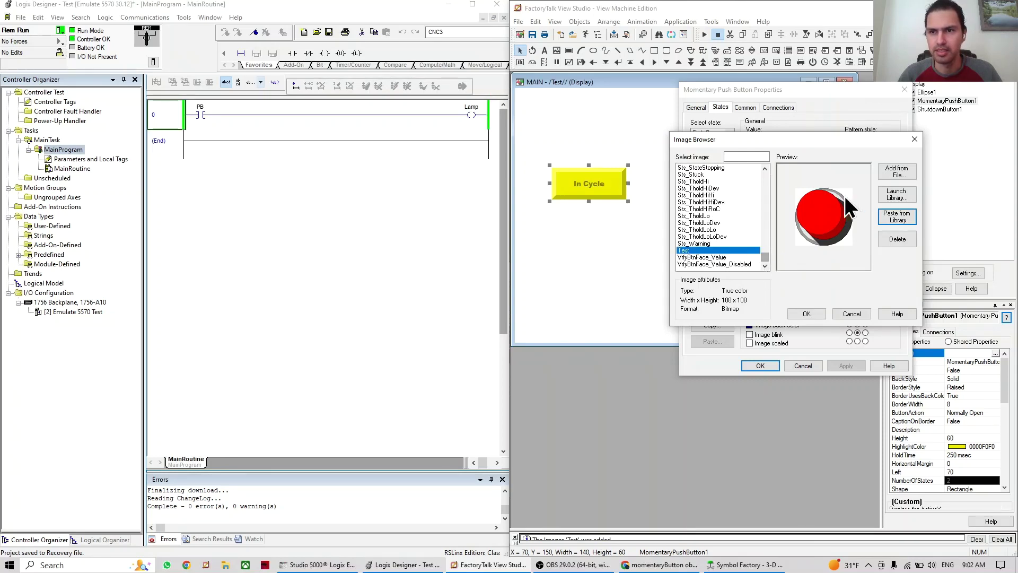
{"action": "left_click", "coordinate": [806, 314]}
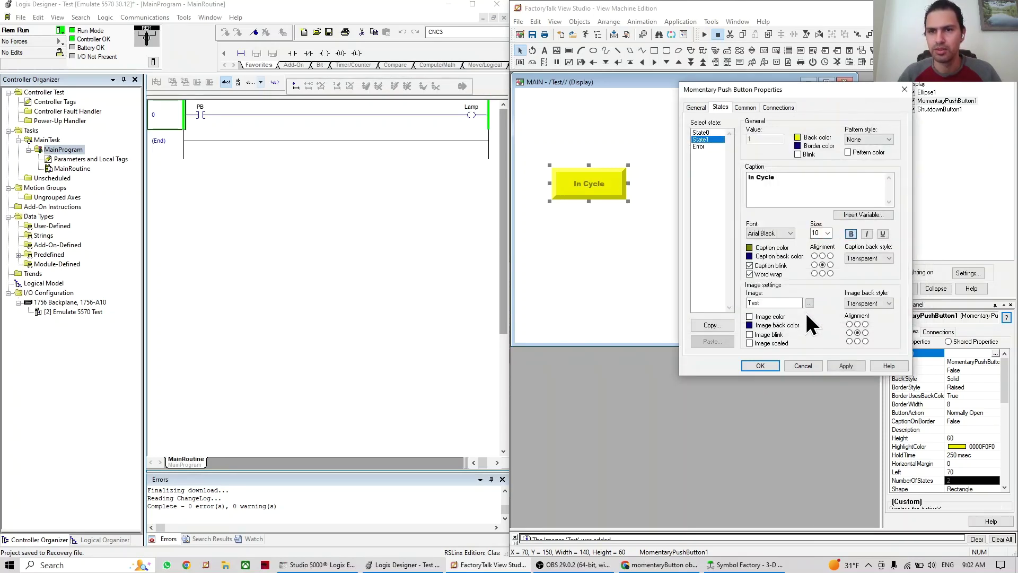
{"action": "left_click", "coordinate": [847, 367]}
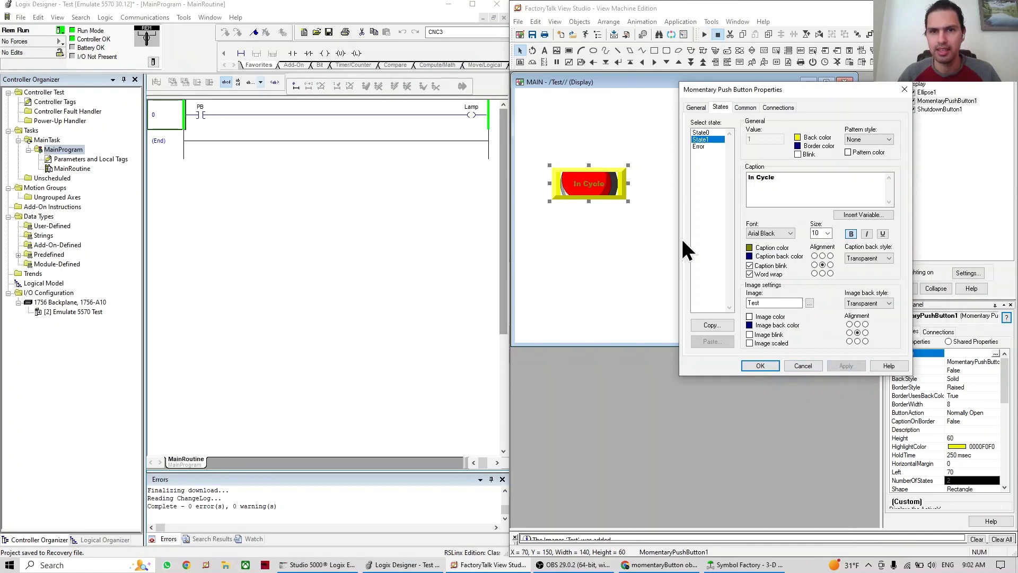
Change the push button's shape to Circle, and enlarge the button to about 120 by 120
{"action": "left_click", "coordinate": [694, 108]}
{"action": "left_click", "coordinate": [742, 188]}
{"action": "left_click", "coordinate": [721, 205]}
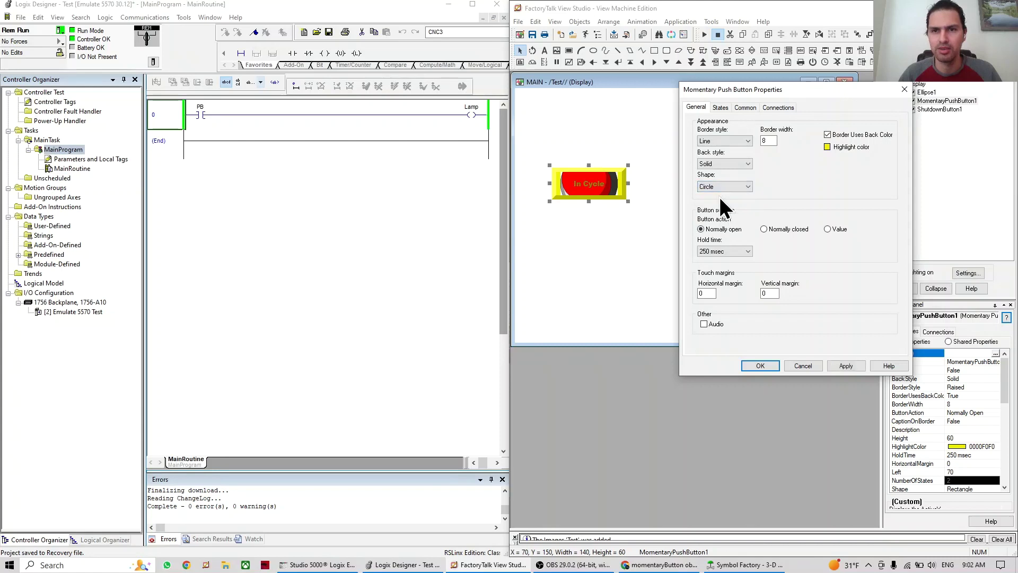
{"action": "left_click", "coordinate": [849, 368]}
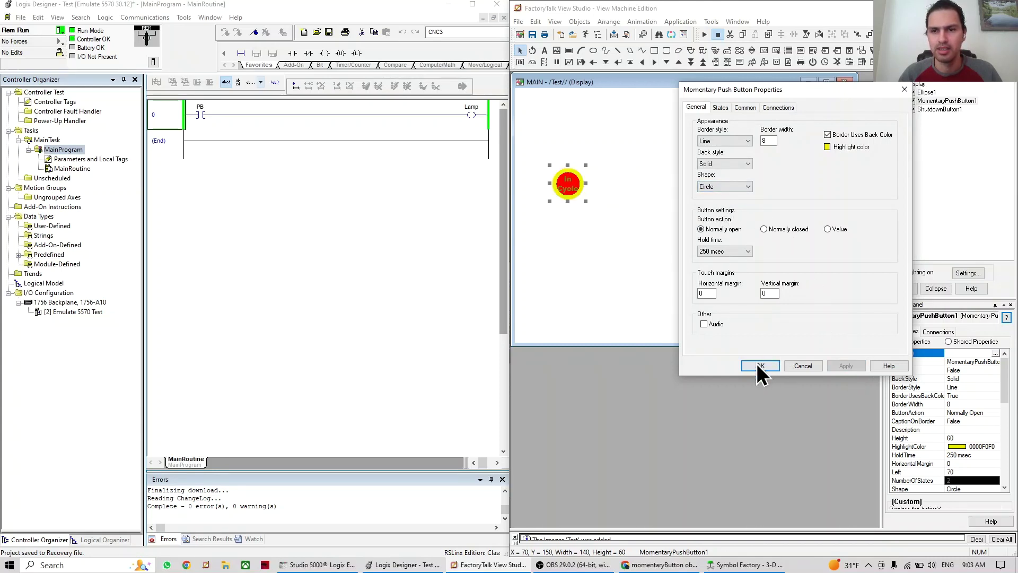
{"action": "left_click", "coordinate": [760, 366]}
{"action": "left_click_drag", "start_coordinate": [586, 201], "coordinate": [617, 233]}
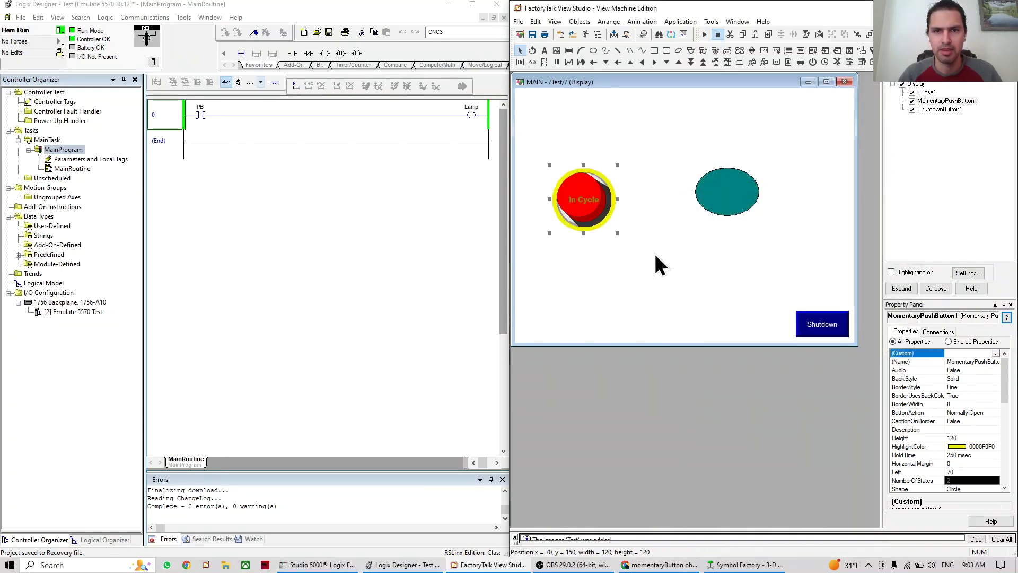
Replace the push button's State1 image with Arrow Right, and apply the change
{"action": "double_click", "coordinate": [592, 211]}
{"action": "left_click_drag", "start_coordinate": [669, 8], "coordinate": [761, 105]}
{"action": "left_click", "coordinate": [690, 122]}
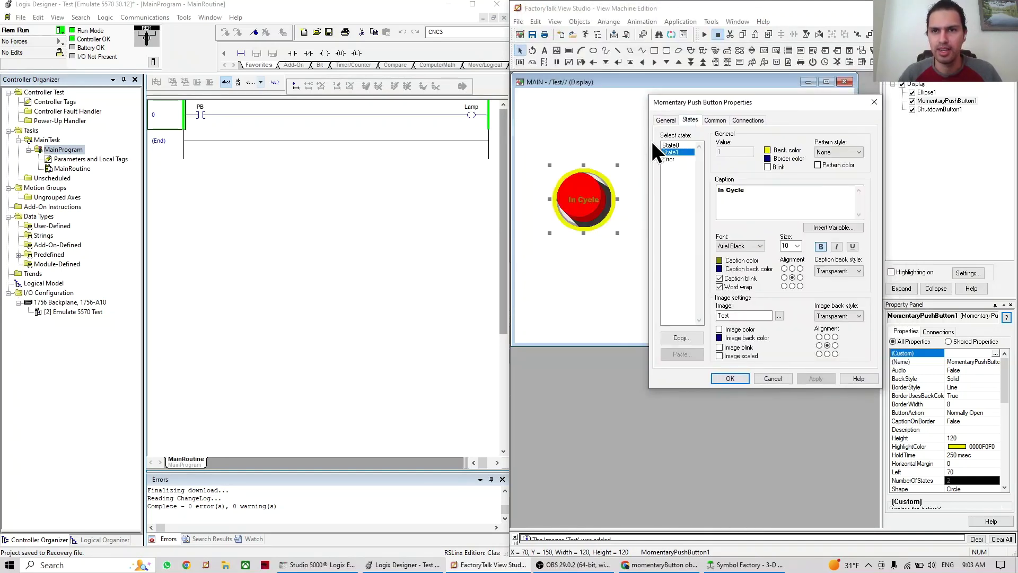
{"action": "left_click_drag", "start_coordinate": [710, 315], "coordinate": [777, 316]}
{"action": "left_click", "coordinate": [778, 316]}
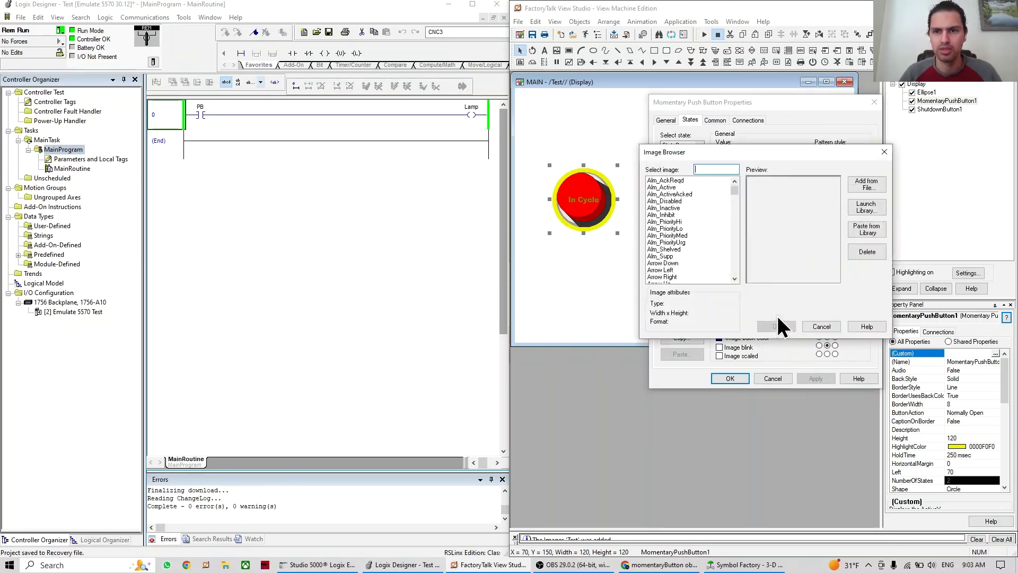
{"action": "mouse_move", "coordinate": [735, 188]}
{"action": "left_mouse_down"}
{"action": "mouse_move", "coordinate": [733, 211]}
{"action": "mouse_move", "coordinate": [731, 177]}
{"action": "left_mouse_up"}
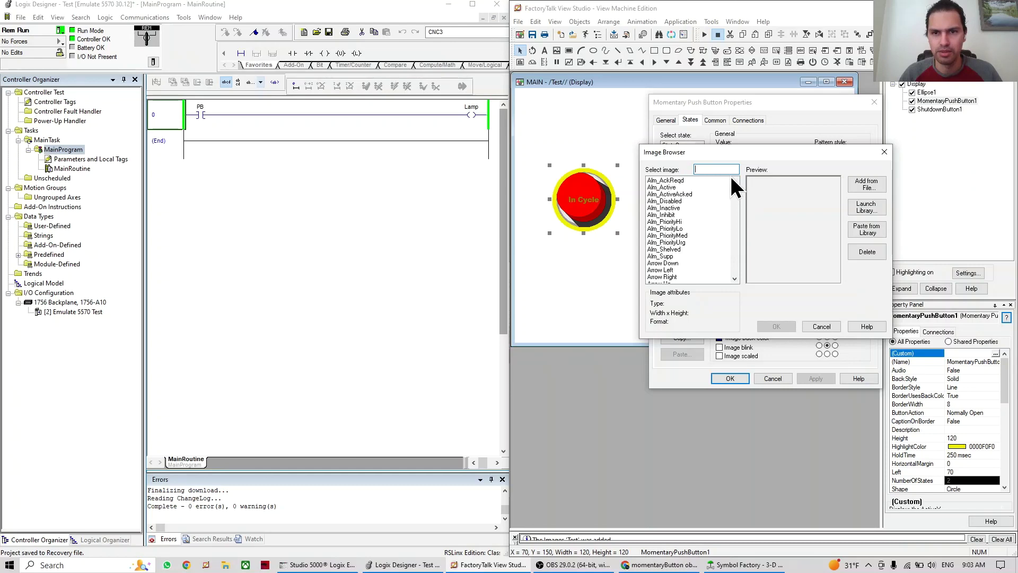
{"action": "left_click", "coordinate": [676, 277]}
{"action": "left_click", "coordinate": [764, 326]}
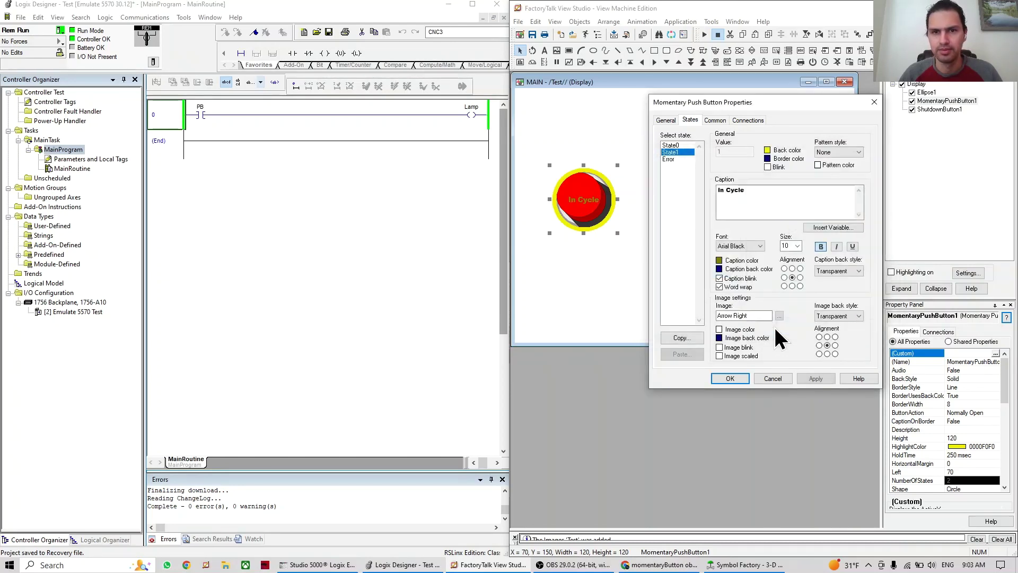
{"action": "left_click", "coordinate": [817, 378]}
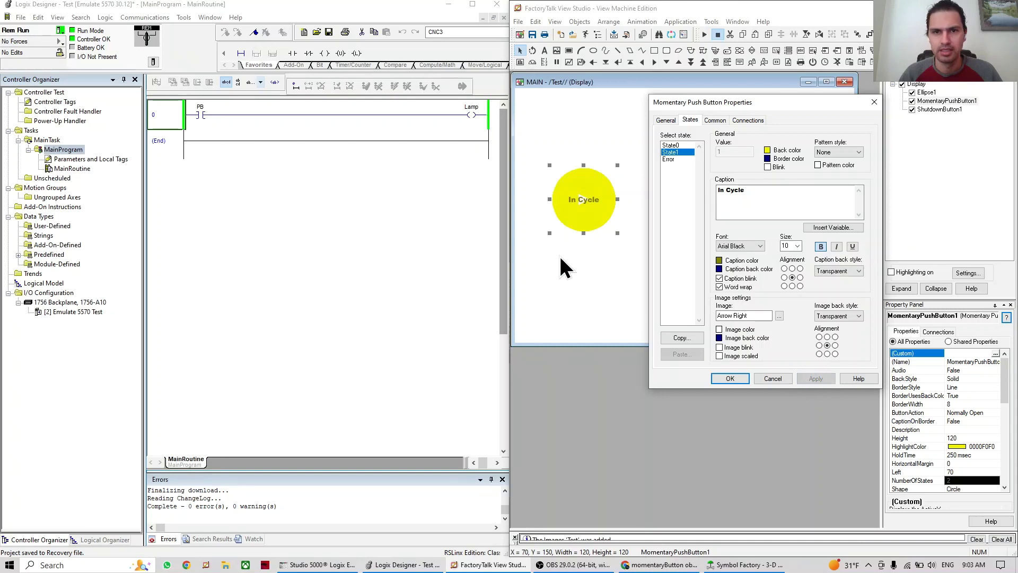
Delete State1's In Cycle caption, and try the middle-left image alignment before returning it to the center
{"action": "left_click_drag", "start_coordinate": [754, 196], "coordinate": [609, 180]}
{"action": "key", "text": "Delete"}
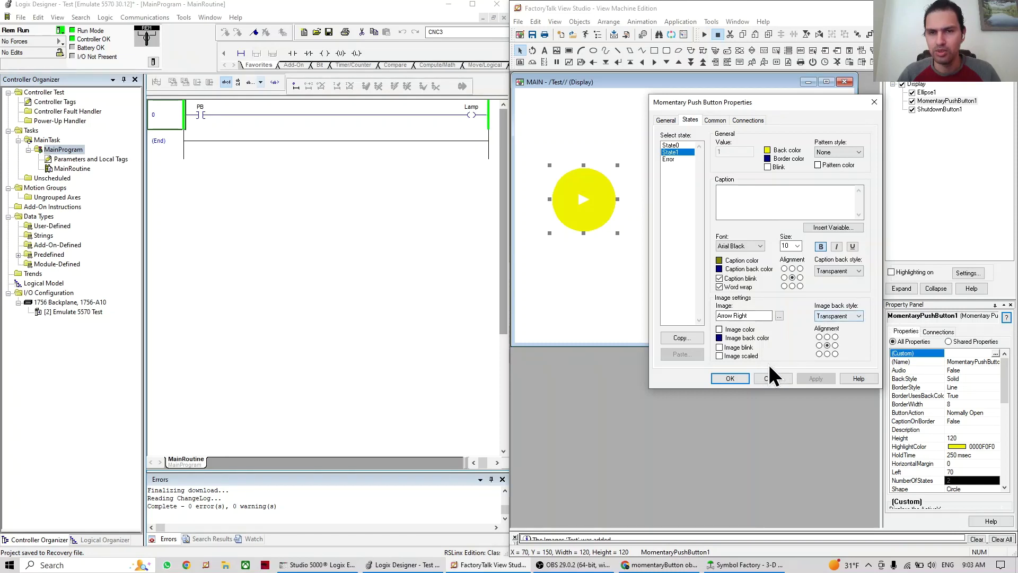
{"action": "key", "text": "Left"}
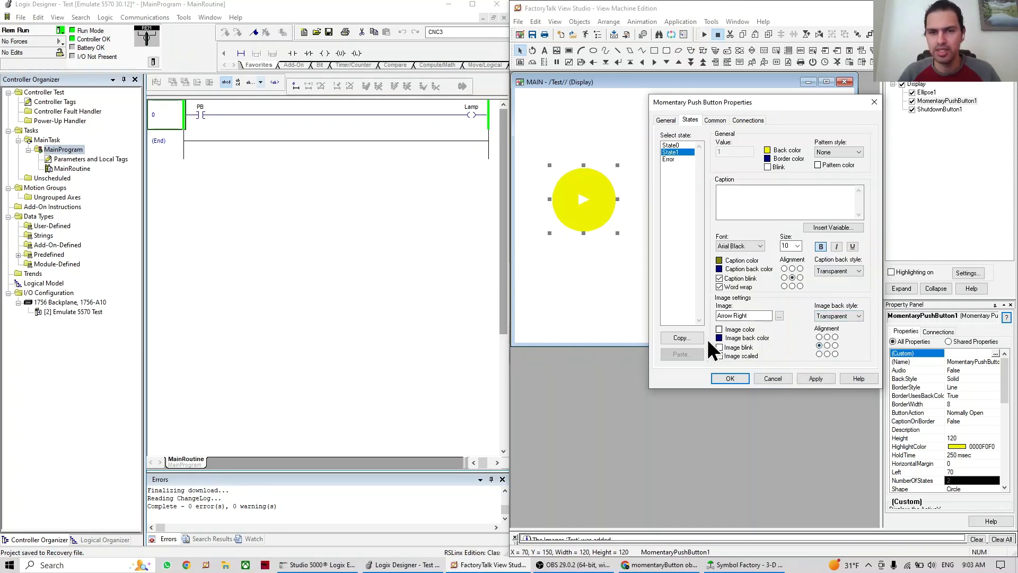
{"action": "left_click", "coordinate": [815, 377]}
{"action": "left_click", "coordinate": [821, 377]}
Try the Solid image back style for State1, and return it to Transparent
{"action": "left_click", "coordinate": [856, 317]}
{"action": "left_click", "coordinate": [851, 325]}
{"action": "left_click", "coordinate": [822, 377]}
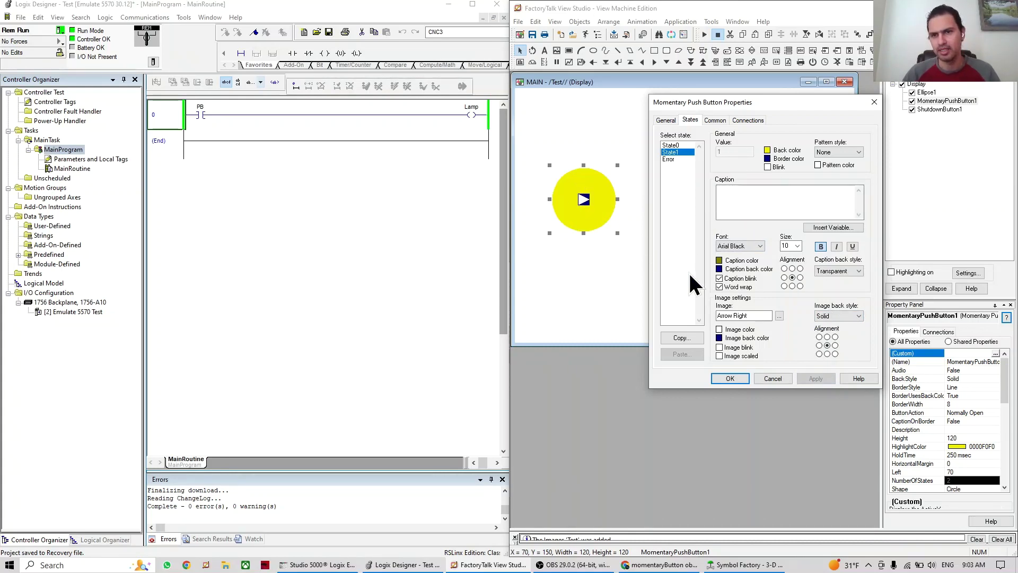
{"action": "left_click", "coordinate": [834, 333]}
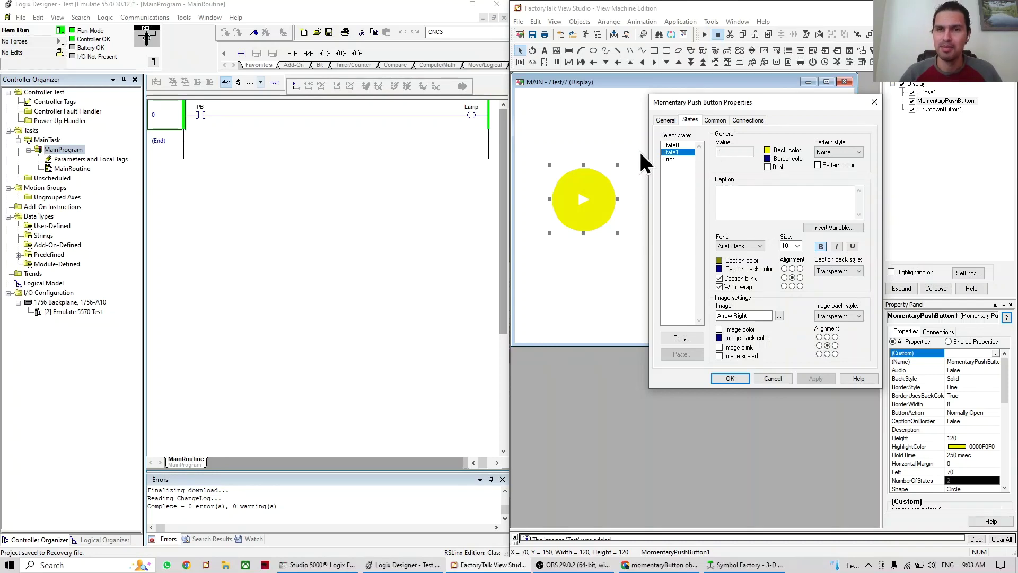
Turn off the push button's Visible option in its common properties and apply it, and turn the option back on
{"action": "left_click", "coordinate": [717, 121]}
{"action": "left_click_drag", "start_coordinate": [728, 104], "coordinate": [795, 200]}
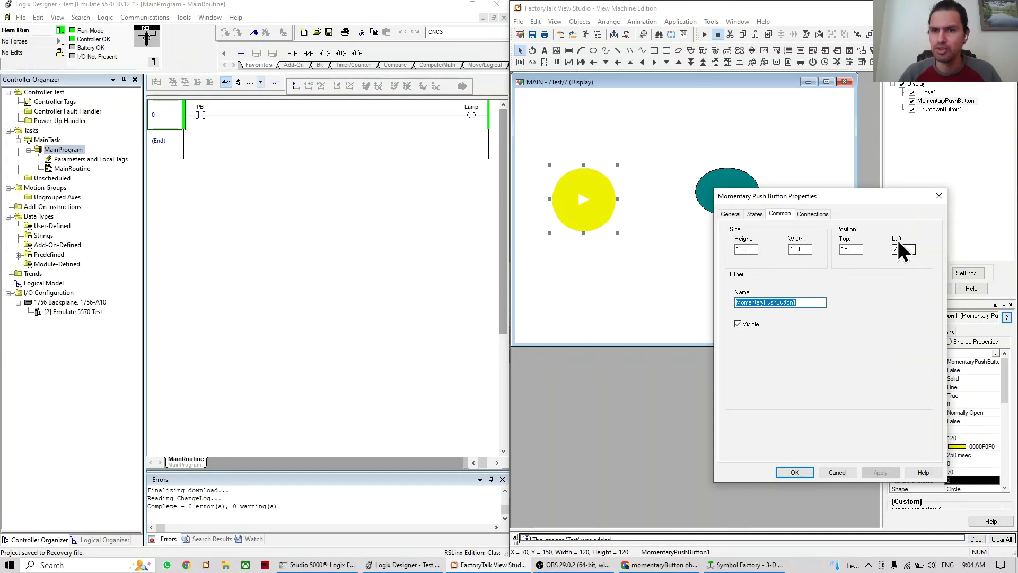
{"action": "left_click", "coordinate": [745, 324]}
{"action": "left_click", "coordinate": [889, 472]}
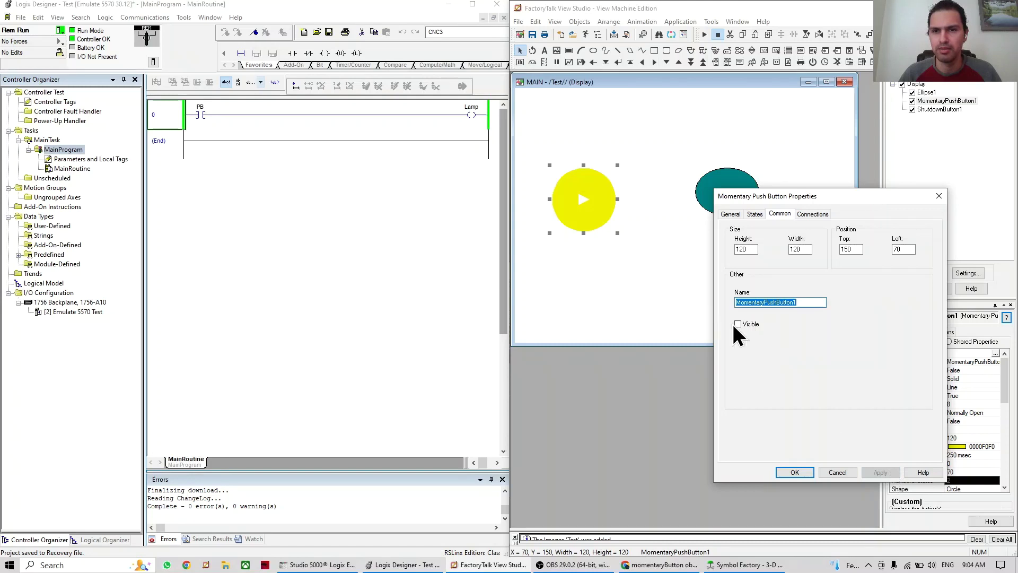
{"action": "left_click", "coordinate": [736, 325]}
{"action": "left_click", "coordinate": [881, 472]}
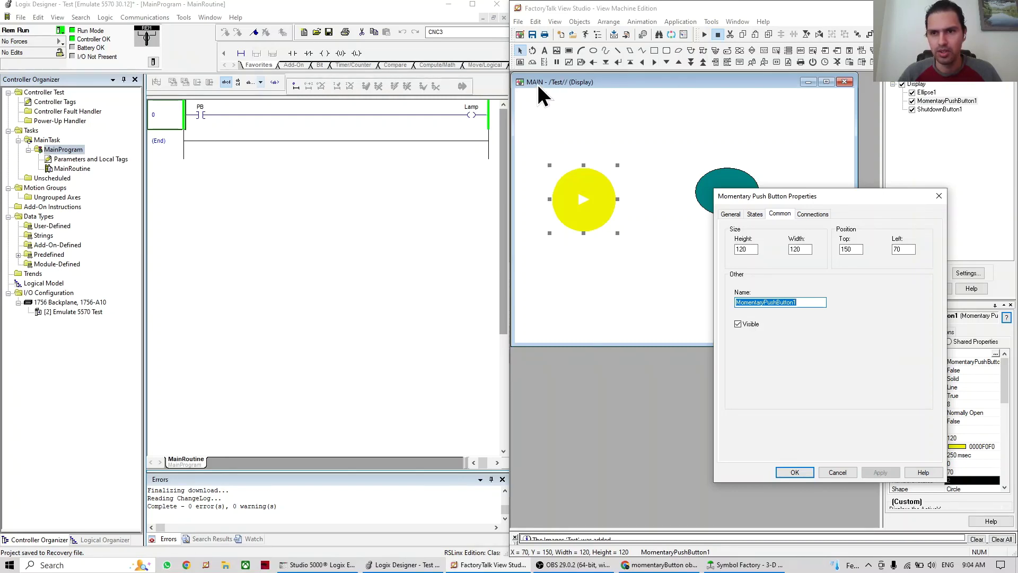
Move the push button to position Top 0 and Left 0 on the MAIN display
{"action": "double_click", "coordinate": [856, 250]}
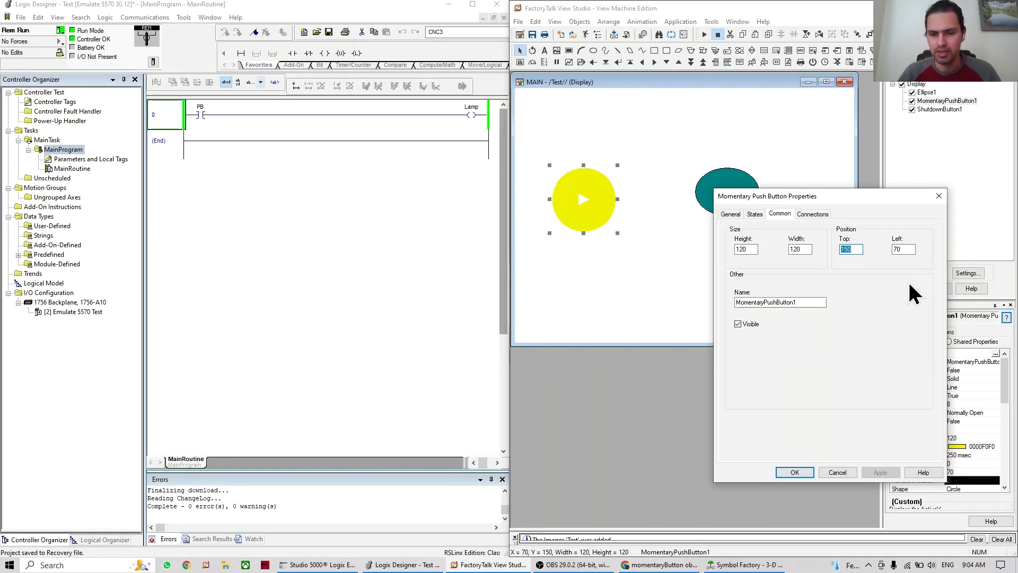
{"action": "type", "text": "0"}
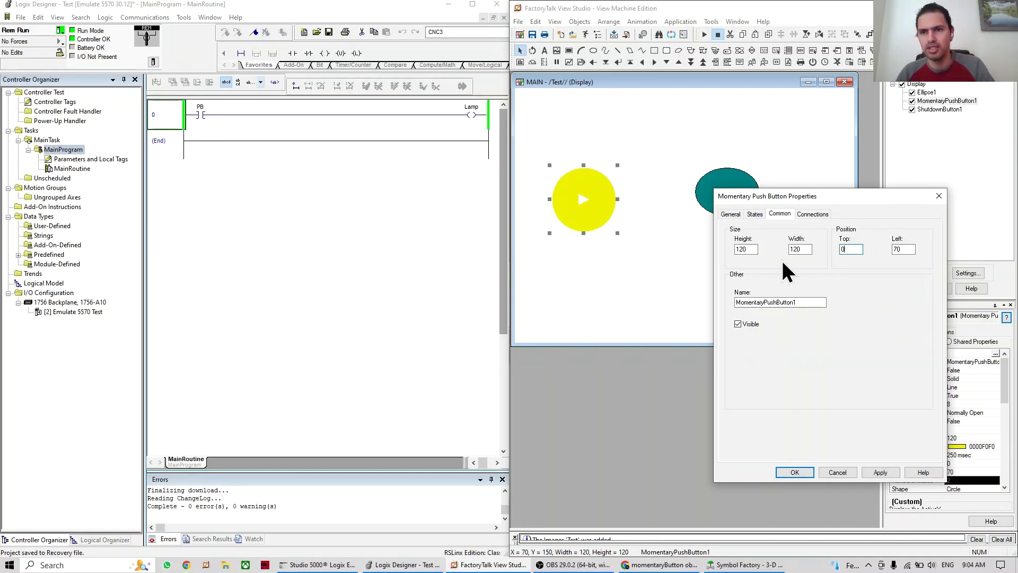
{"action": "key", "text": "Return"}
{"action": "double_click", "coordinate": [590, 129]}
{"action": "left_click", "coordinate": [586, 33]}
{"action": "left_click_drag", "start_coordinate": [624, 17], "coordinate": [865, 200]}
{"action": "double_click", "coordinate": [958, 255]}
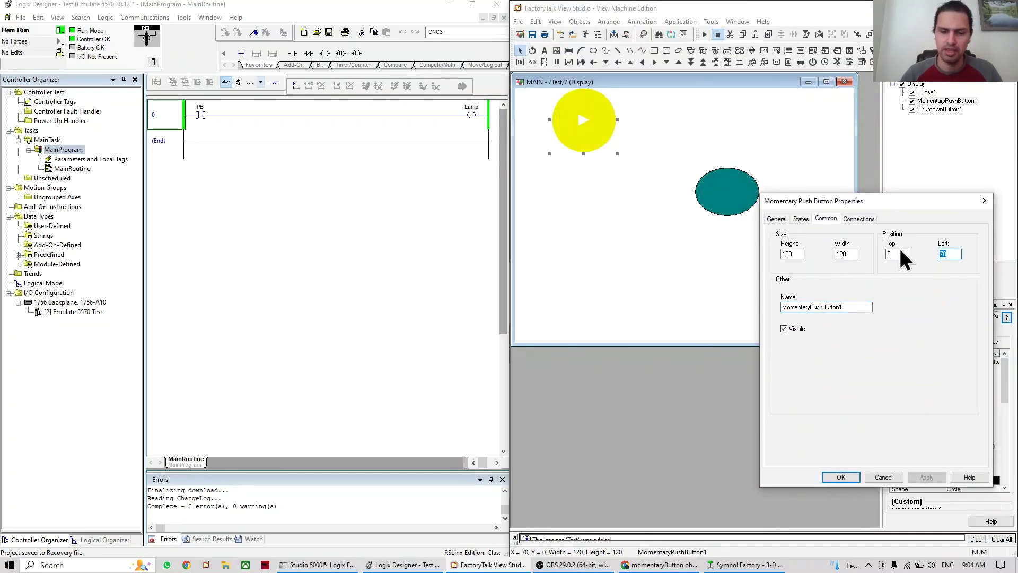
{"action": "type", "text": "0"}
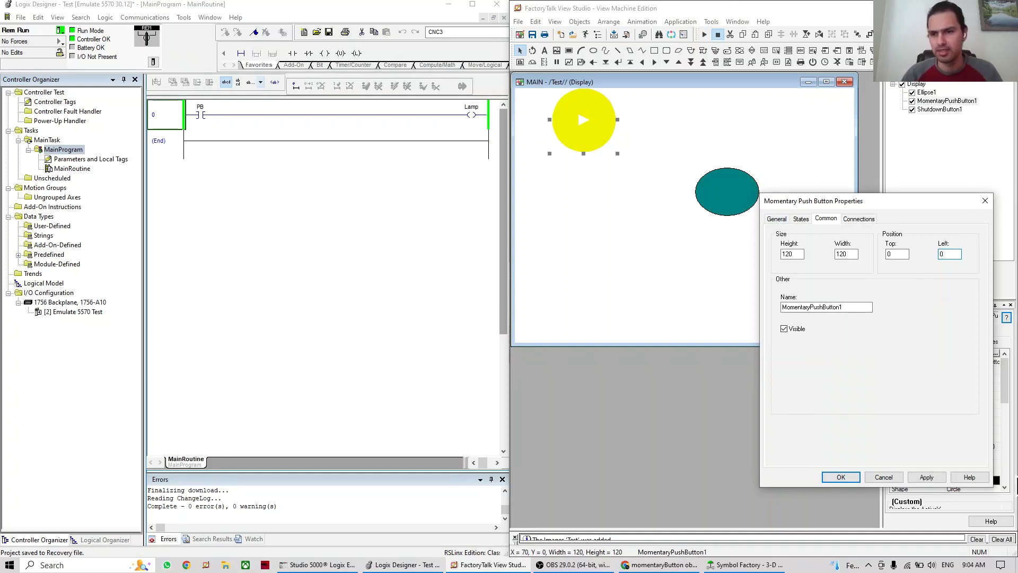
{"action": "left_click", "coordinate": [931, 480]}
Set the push button's position to Top 300 and Left 200, and apply the change
{"action": "double_click", "coordinate": [899, 254]}
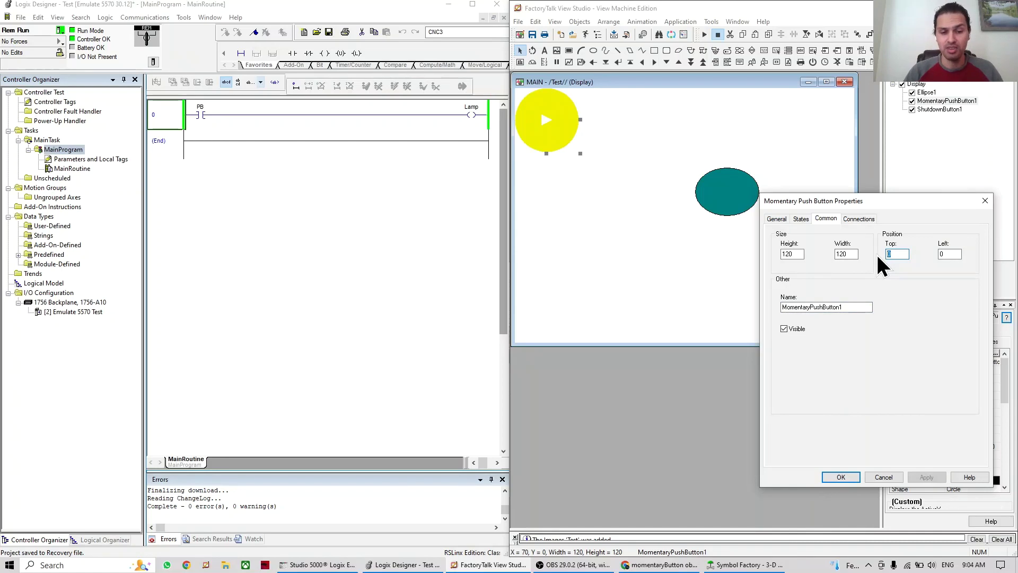
{"action": "type", "text": "300"}
{"action": "double_click", "coordinate": [952, 255]}
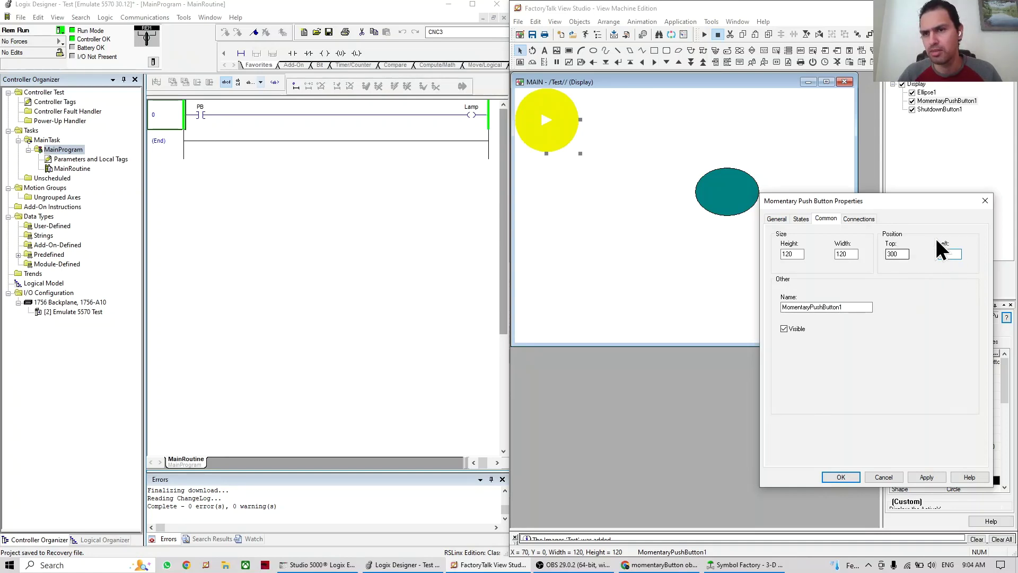
{"action": "type", "text": "200"}
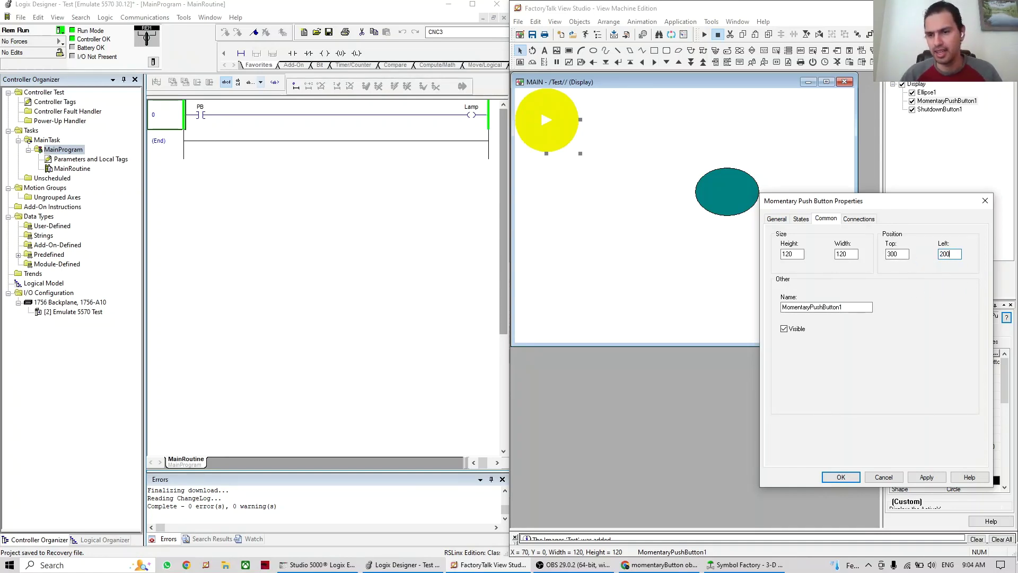
{"action": "left_click", "coordinate": [931, 476]}
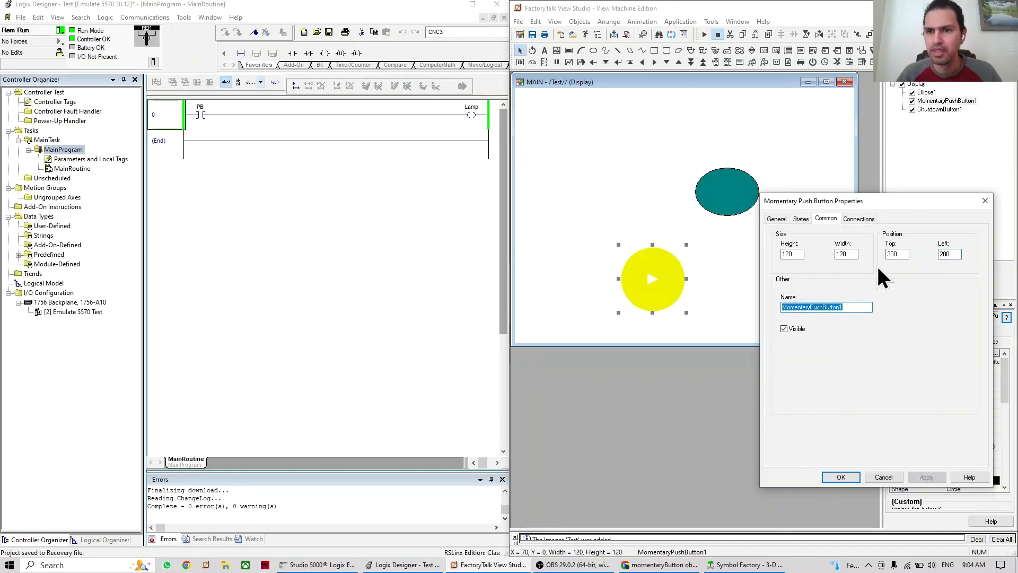
Change the push button's shape to Rectangle and apply it
{"action": "double_click", "coordinate": [799, 254]}
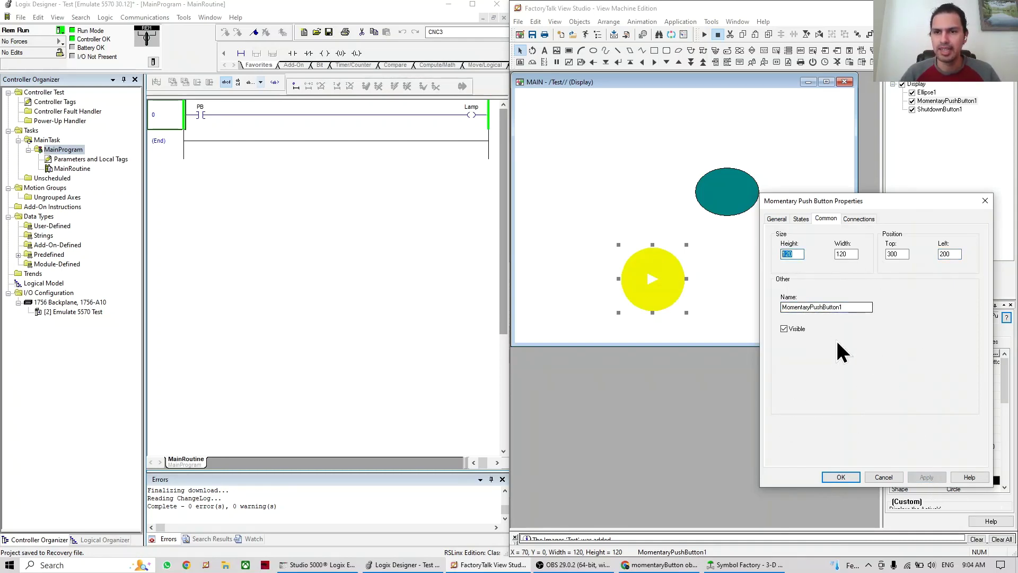
{"action": "left_click", "coordinate": [776, 219]}
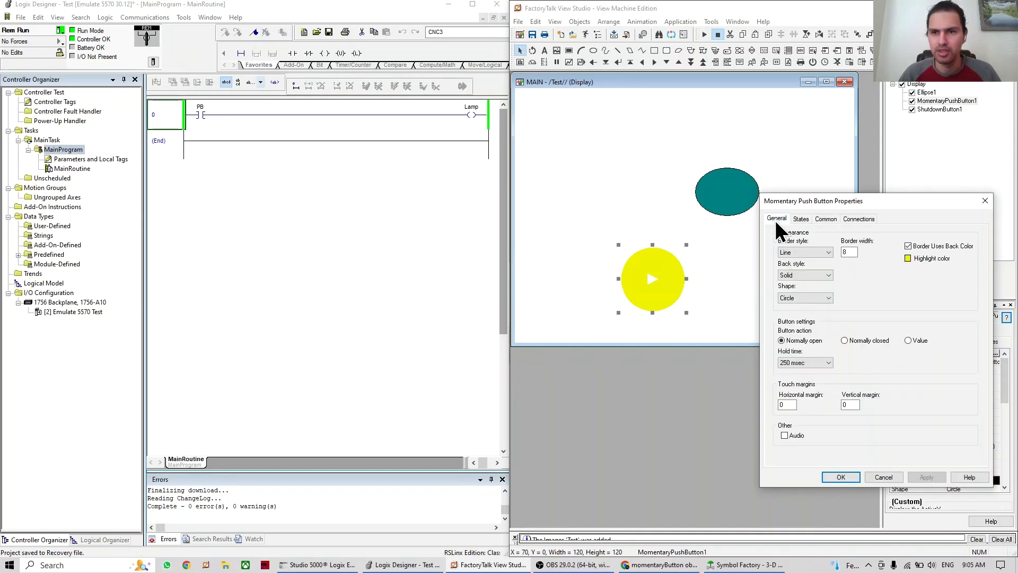
{"action": "left_click", "coordinate": [819, 297]}
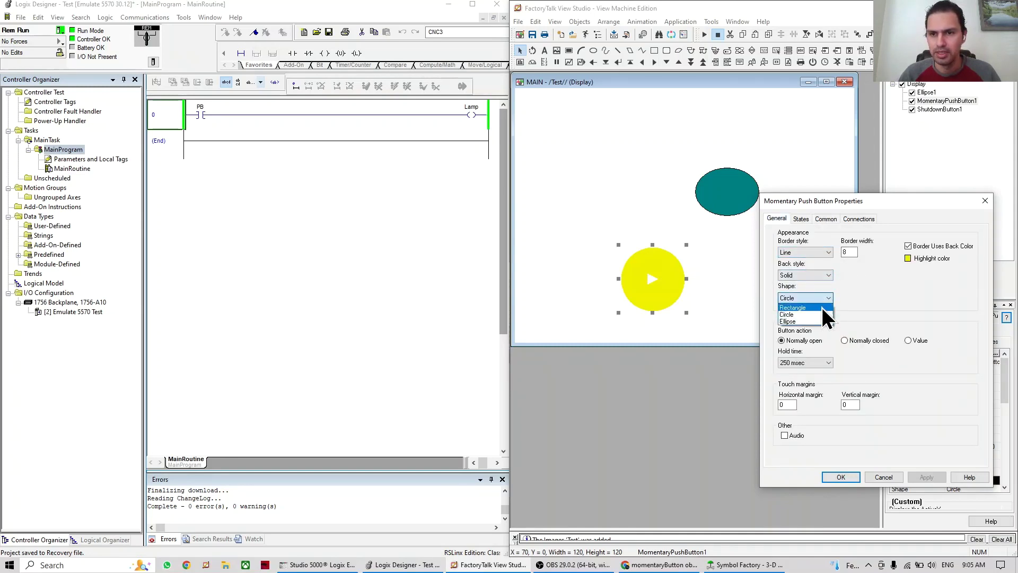
{"action": "left_click", "coordinate": [792, 307]}
{"action": "left_click", "coordinate": [927, 477]}
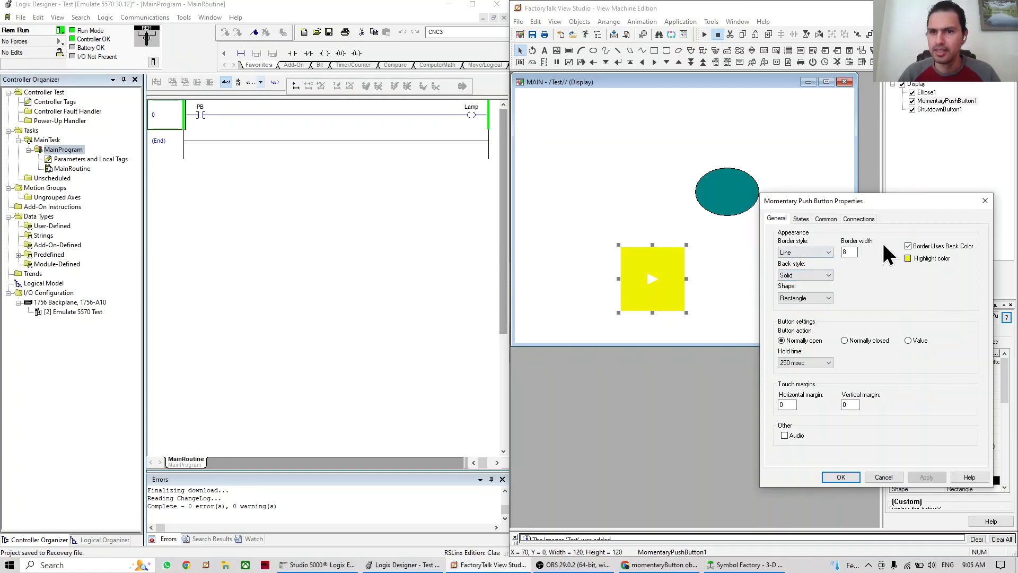
Set the push button's height to 60 and apply the change
{"action": "left_click", "coordinate": [851, 218]}
{"action": "left_click", "coordinate": [827, 219]}
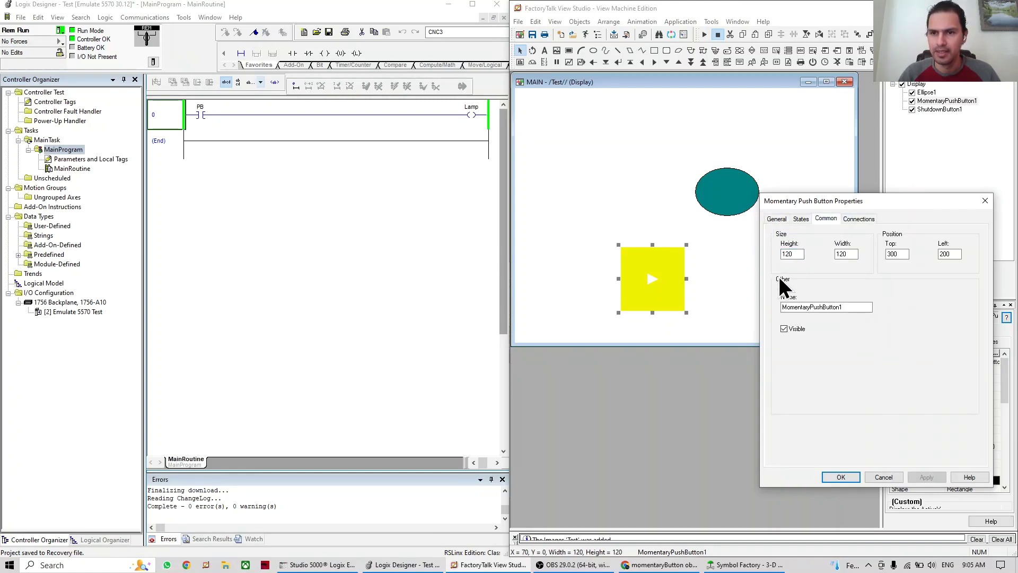
{"action": "double_click", "coordinate": [792, 254]}
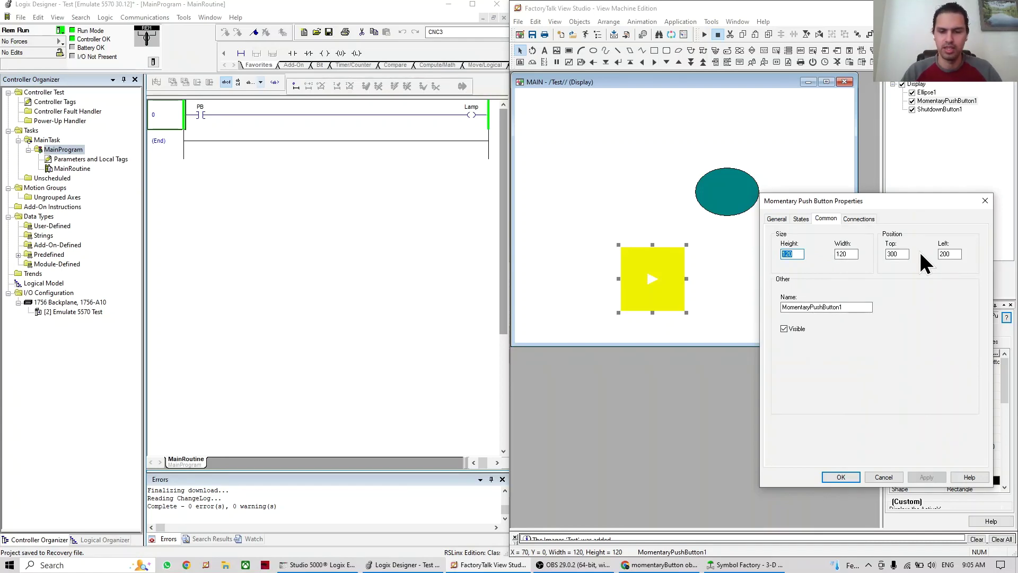
{"action": "type", "text": "60"}
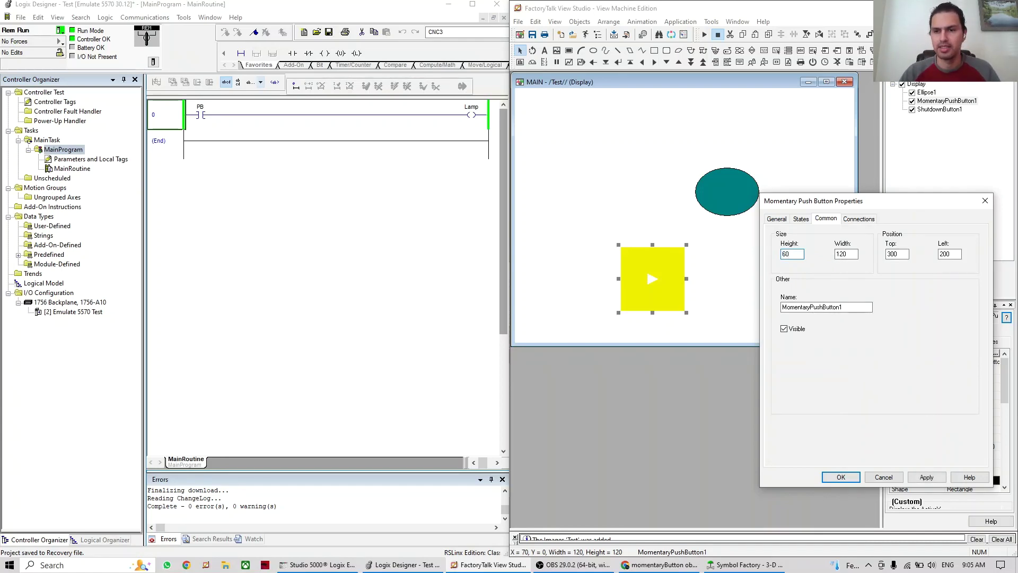
{"action": "left_click", "coordinate": [927, 477]}
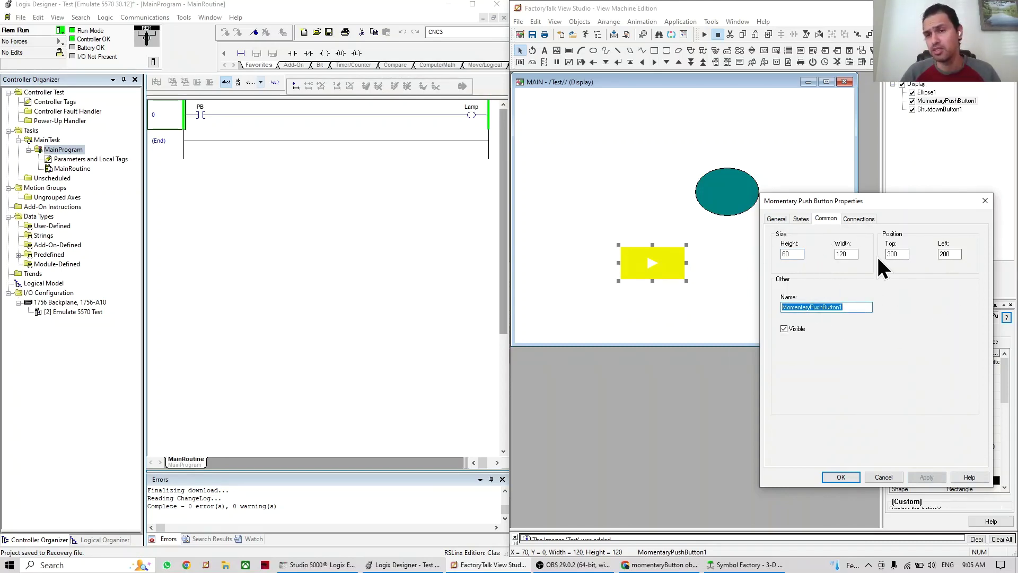
Open the tag browser for the Value connection in the push button's connection properties
{"action": "left_click", "coordinate": [870, 220]}
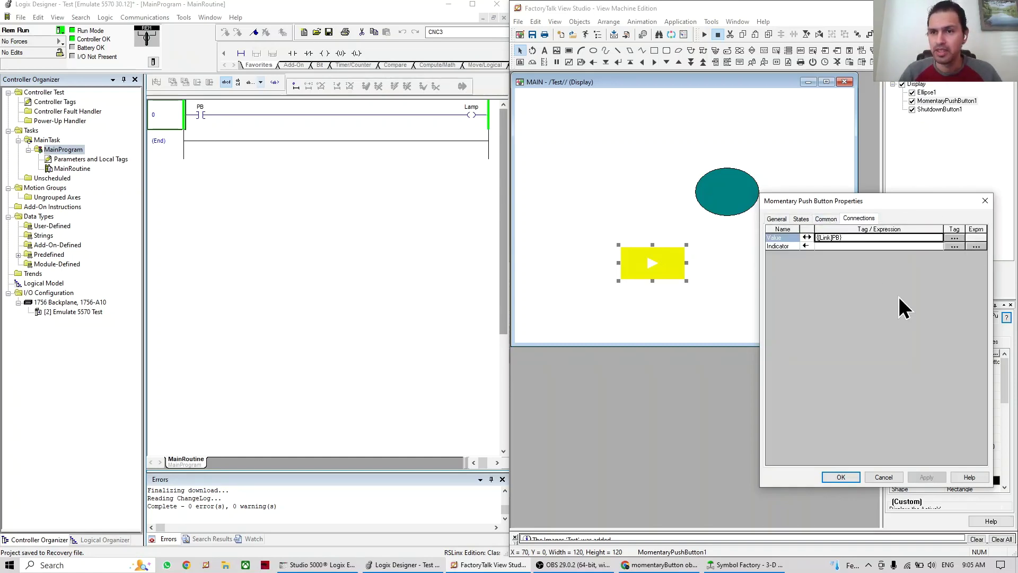
{"action": "left_click_drag", "start_coordinate": [883, 202], "coordinate": [867, 241]}
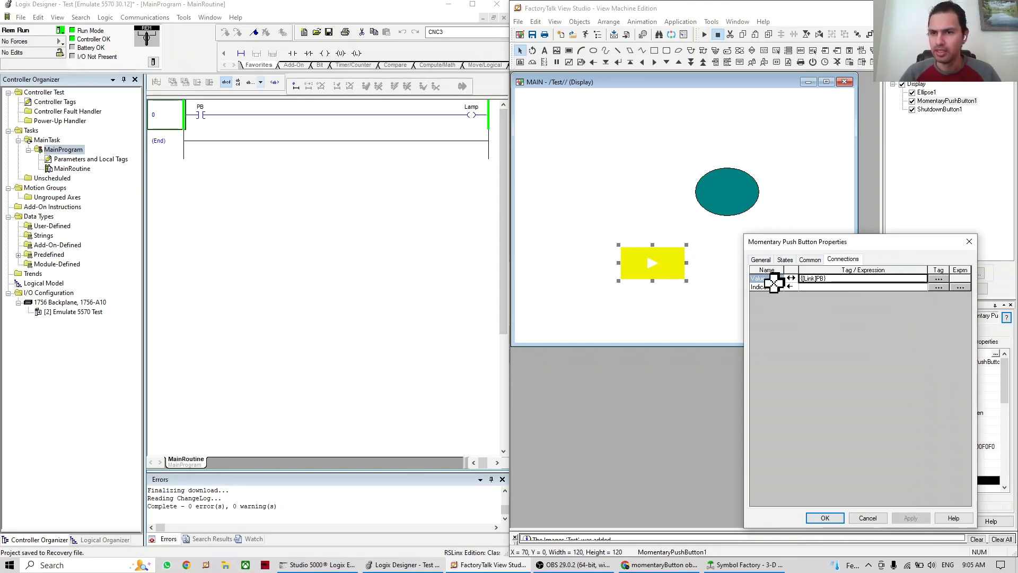
{"action": "left_click", "coordinate": [939, 287]}
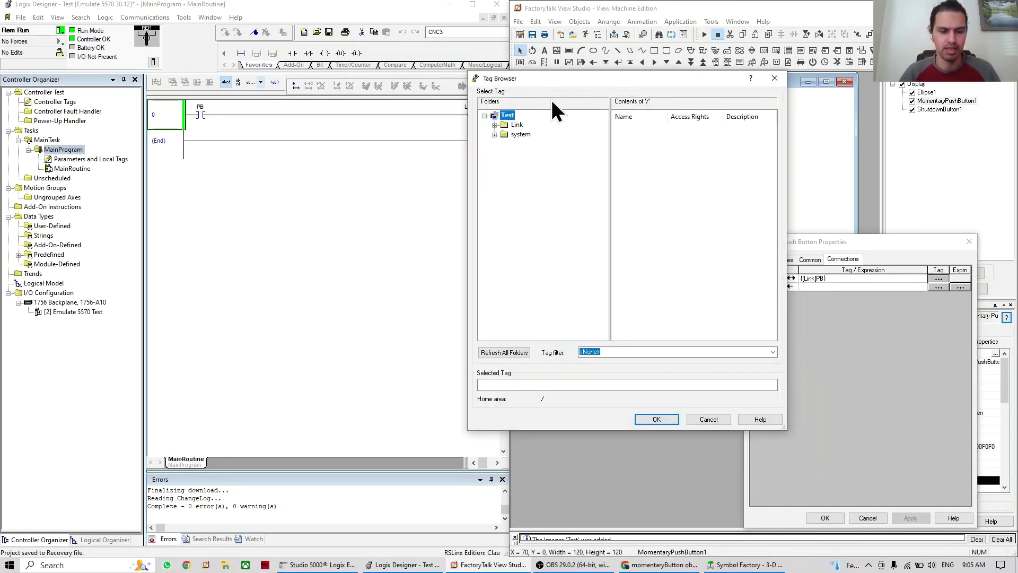
{"action": "key", "text": "alt+Tab"}
{"action": "key", "text": "alt+Tab"}
{"action": "key", "text": "alt+Tab"}
{"action": "key", "text": "alt+Tab"}
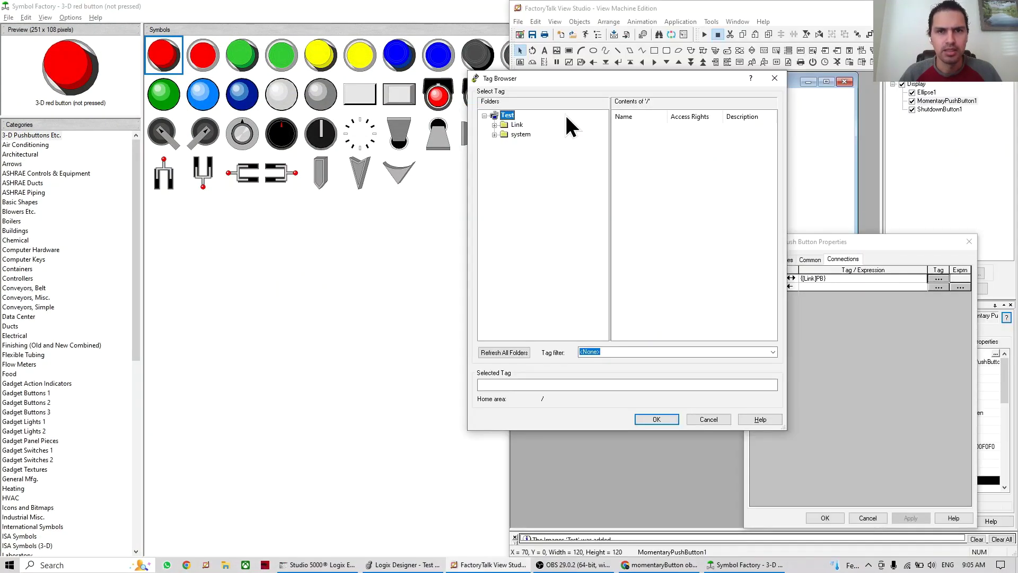
{"action": "key", "text": "alt+Tab"}
{"action": "key", "text": "alt+Tab"}
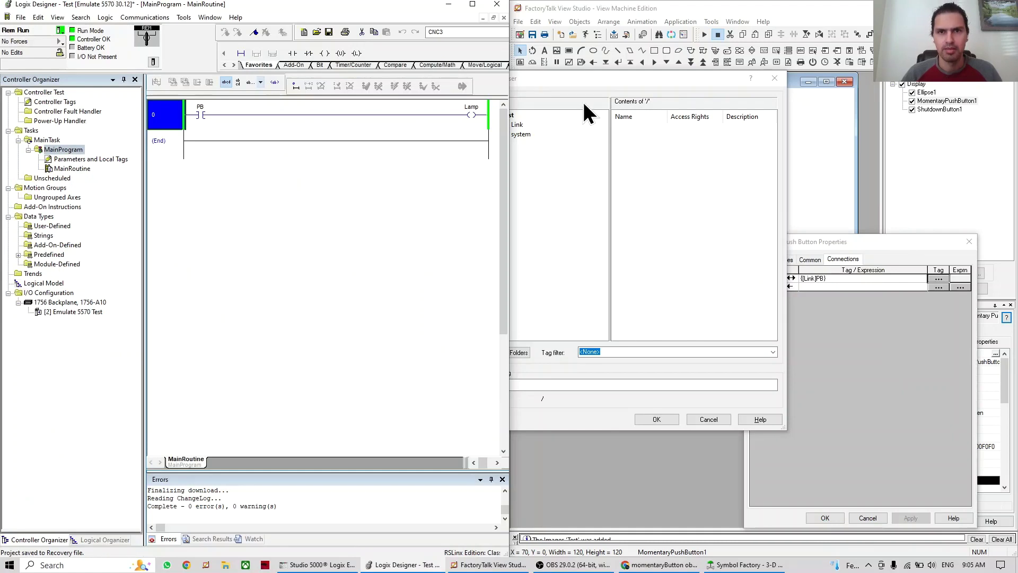
Assign the PB tag from Link's Online folder to the Value connection, and accept the push button's properties
{"action": "left_click", "coordinate": [587, 79]}
{"action": "double_click", "coordinate": [499, 126]}
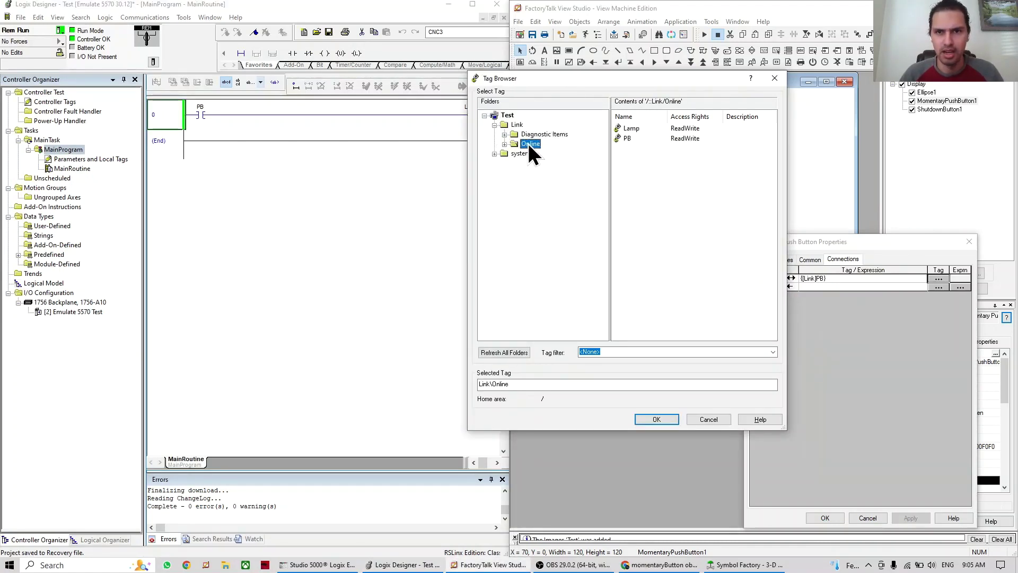
{"action": "left_click_drag", "start_coordinate": [657, 78], "coordinate": [526, 72]}
{"action": "left_click", "coordinate": [488, 133]}
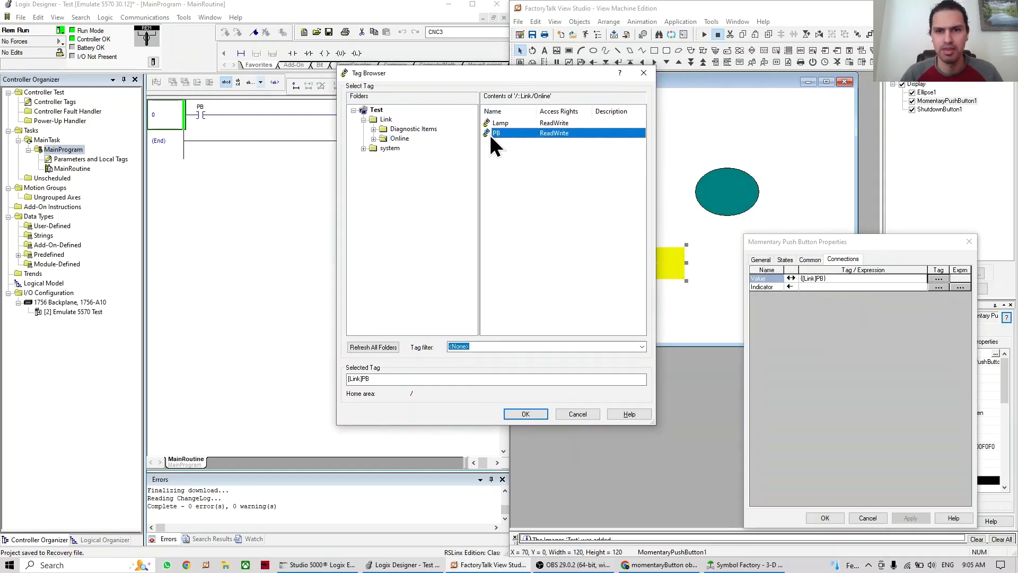
{"action": "left_click", "coordinate": [537, 413]}
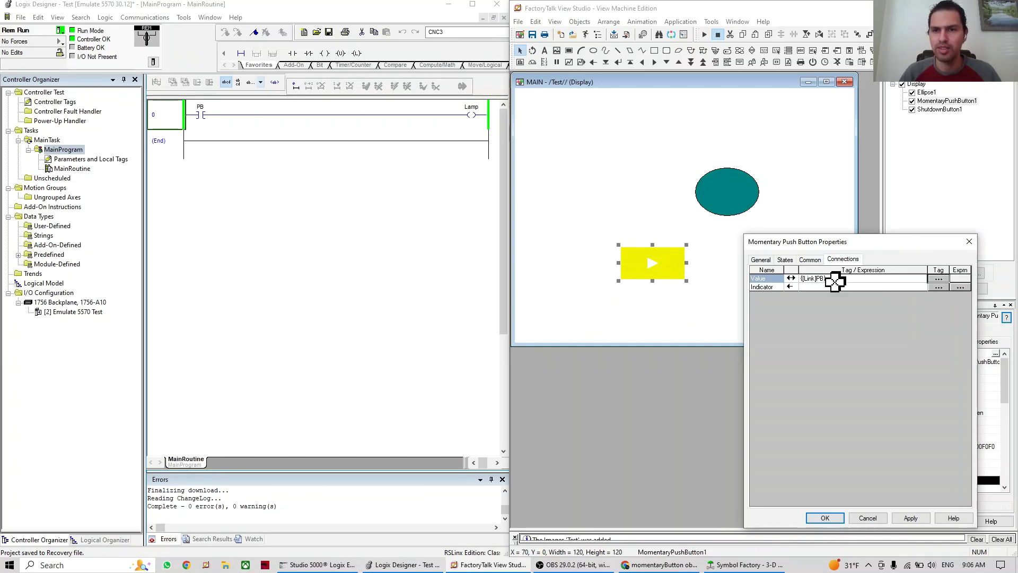
{"action": "left_click", "coordinate": [825, 518]}
Test-run the MAIN display, operate the Auto push button against the ladder logic, and stop the test
{"action": "left_click", "coordinate": [705, 35]}
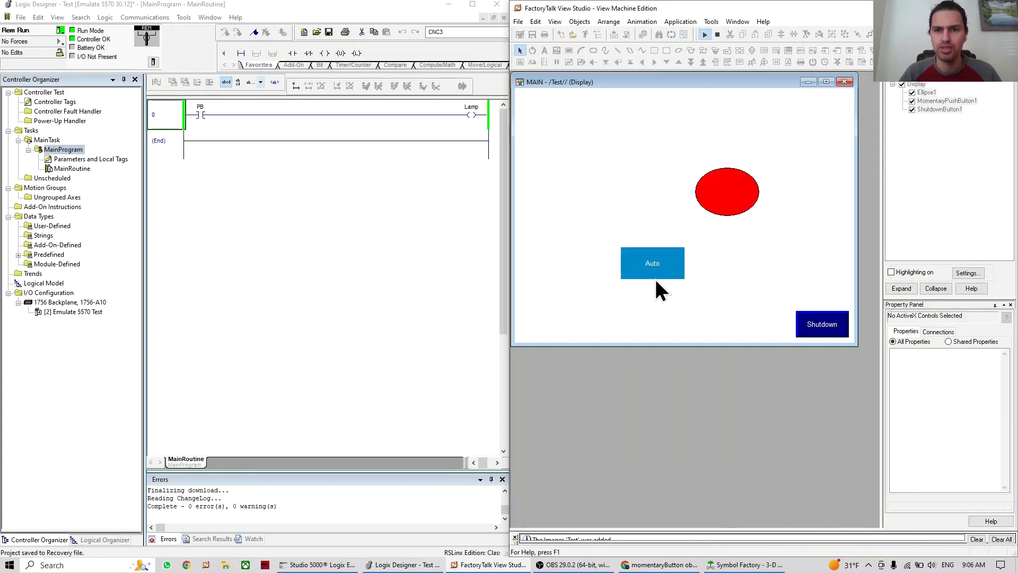
{"action": "mouse_move", "coordinate": [659, 268]}
{"action": "left_mouse_down"}
{"action": "mouse_move", "coordinate": [670, 267]}
{"action": "mouse_move", "coordinate": [661, 264]}
{"action": "left_mouse_up"}
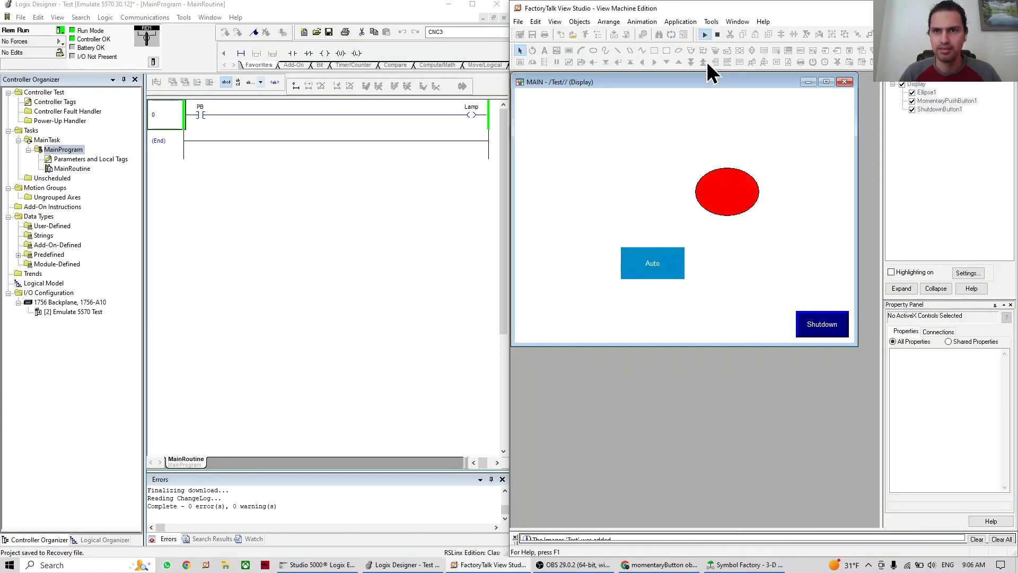
{"action": "left_click", "coordinate": [718, 34]}
Reopen the momentary push button's properties and review its connections
{"action": "left_click", "coordinate": [650, 277]}
{"action": "double_click", "coordinate": [649, 275]}
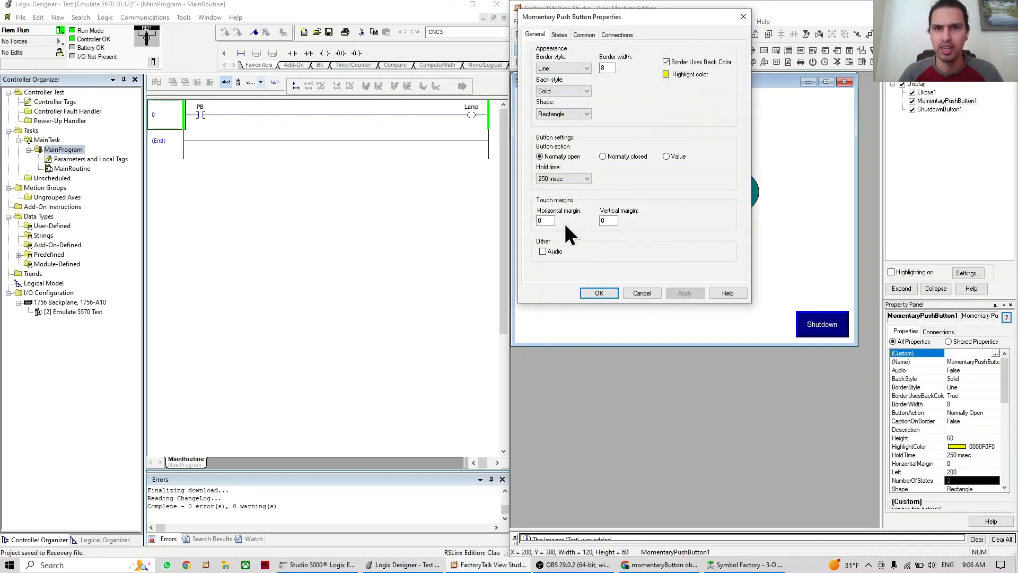
{"action": "left_click", "coordinate": [618, 35]}
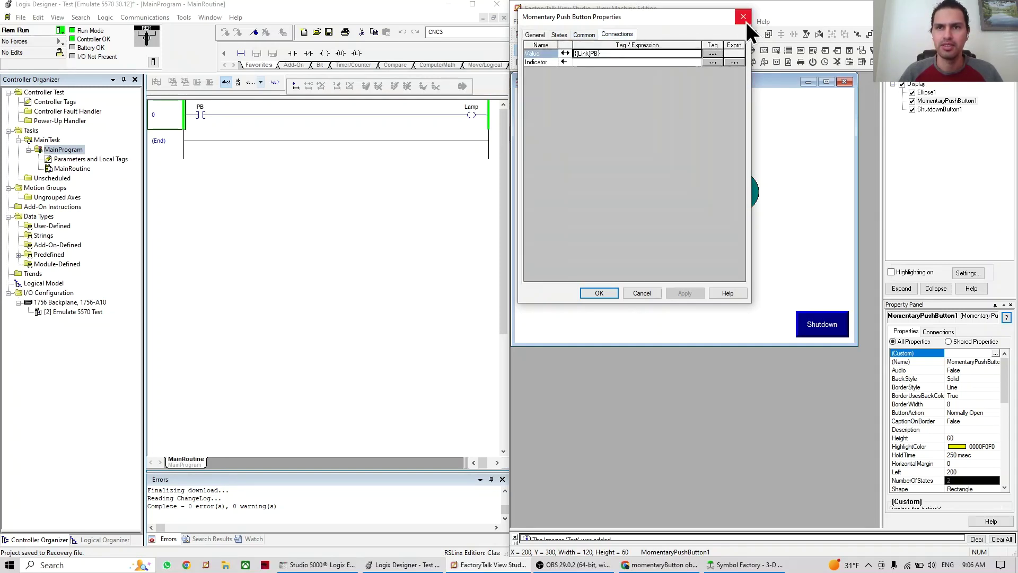
Close the push button's properties, switch to Logix Designer, add a rung below rung 0 with a PB2 contact, and create the PB2 tag
{"action": "left_click", "coordinate": [745, 21]}
{"action": "left_click", "coordinate": [171, 122]}
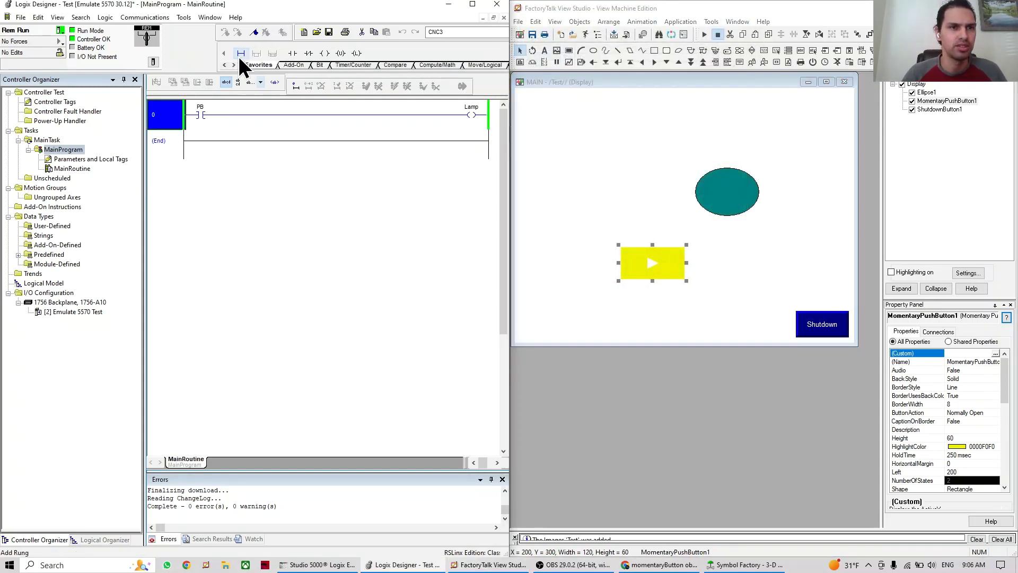
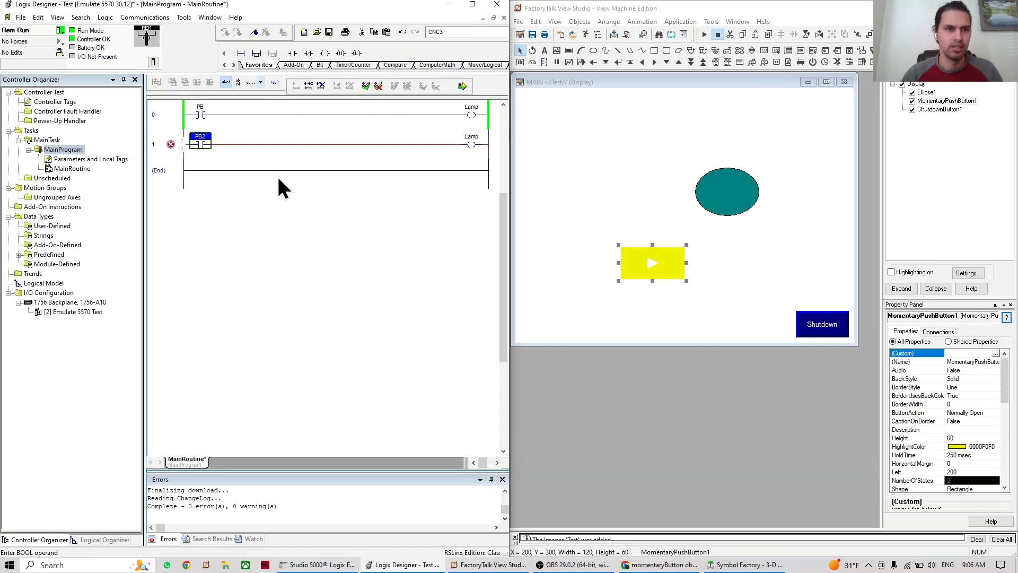
{"action": "right_click", "coordinate": [207, 141]}
{"action": "left_click", "coordinate": [232, 143]}
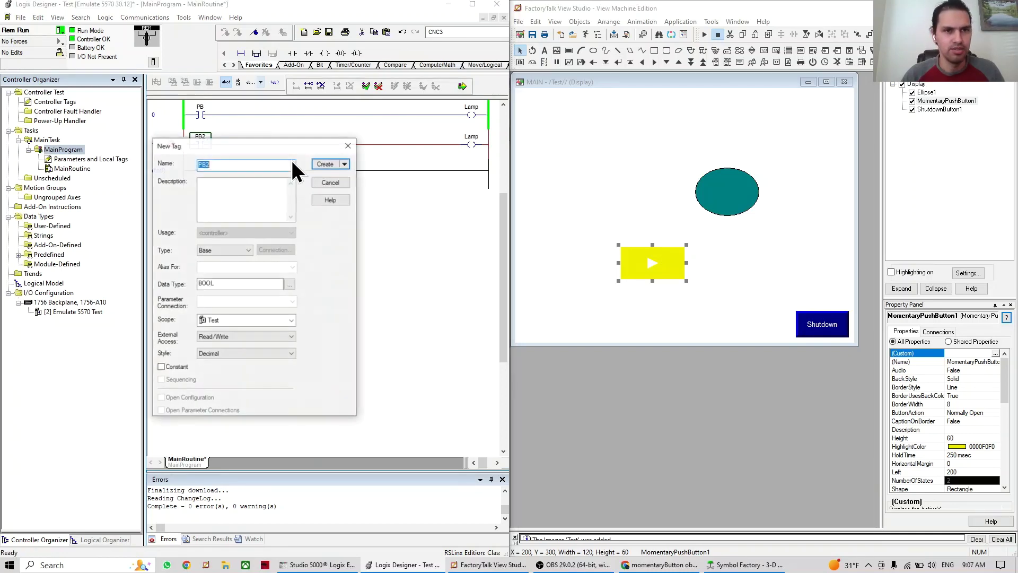
{"action": "left_click", "coordinate": [319, 163]}
Change the output coil's operand on rung 1 to Lamp2 and create the Lamp2 tag
{"action": "double_click", "coordinate": [468, 138]}
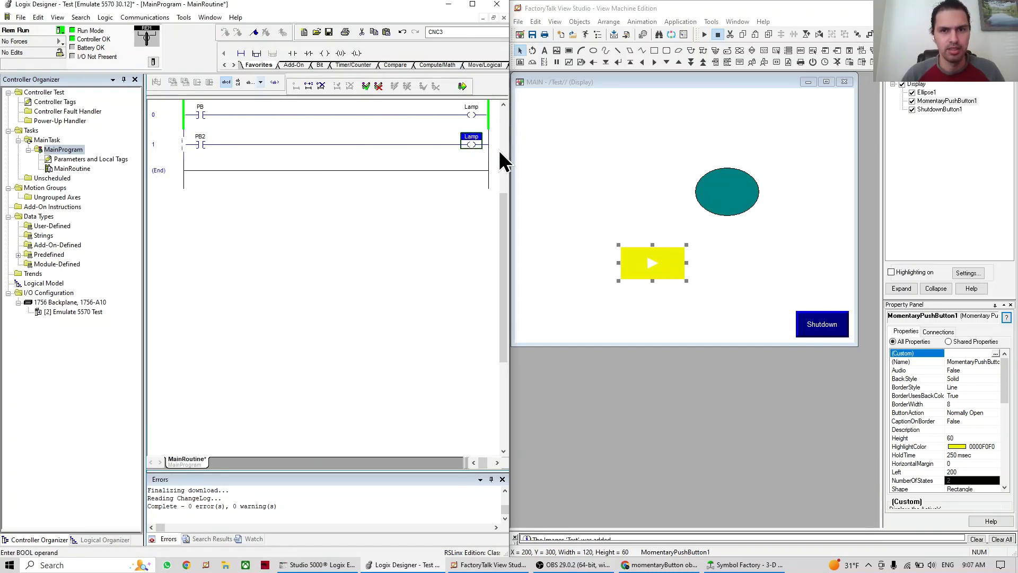
{"action": "type", "text": "Lamp2"}
{"action": "key", "text": "Return"}
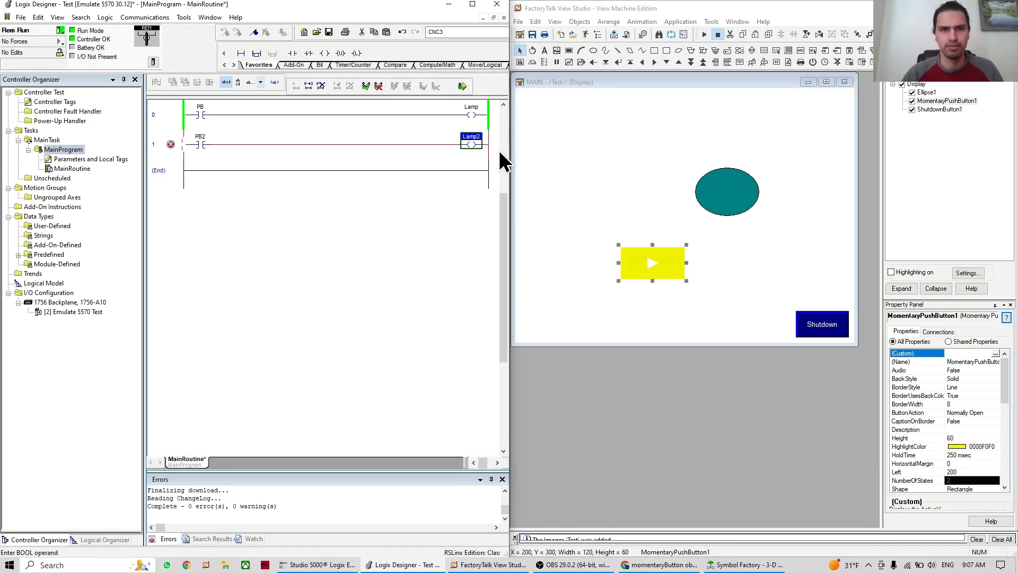
{"action": "right_click", "coordinate": [469, 136]}
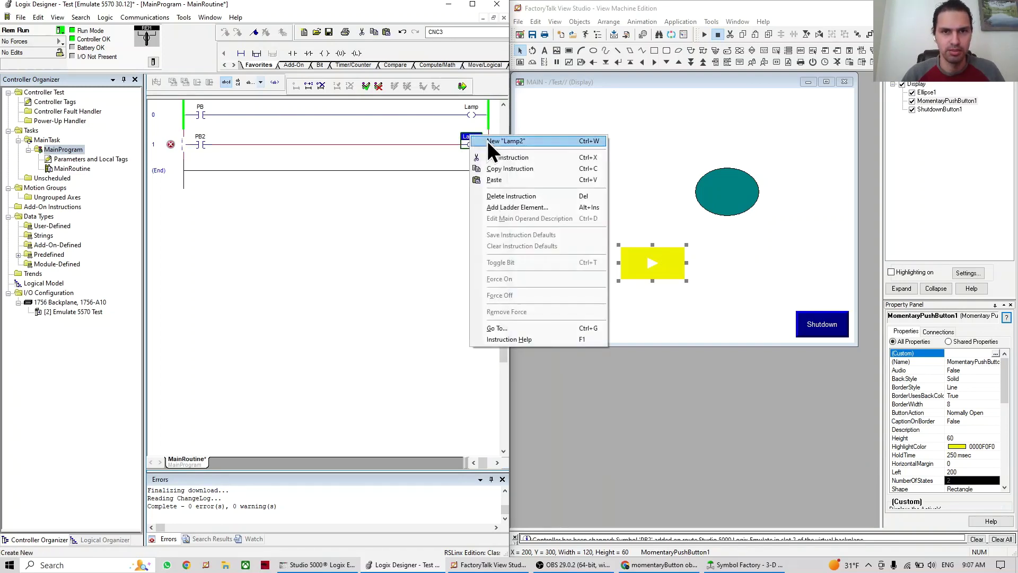
{"action": "left_click", "coordinate": [487, 140]}
{"action": "left_click", "coordinate": [321, 165]}
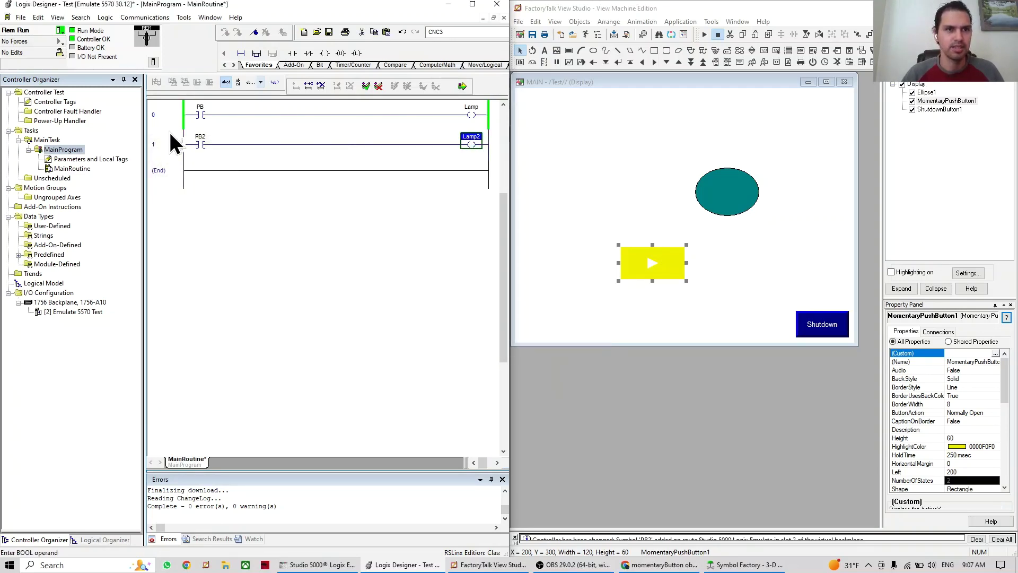
Finalize all edits in MainProgram to put the new rung 1 into the running controller logic
{"action": "left_click", "coordinate": [174, 143]}
{"action": "left_click", "coordinate": [463, 87]}
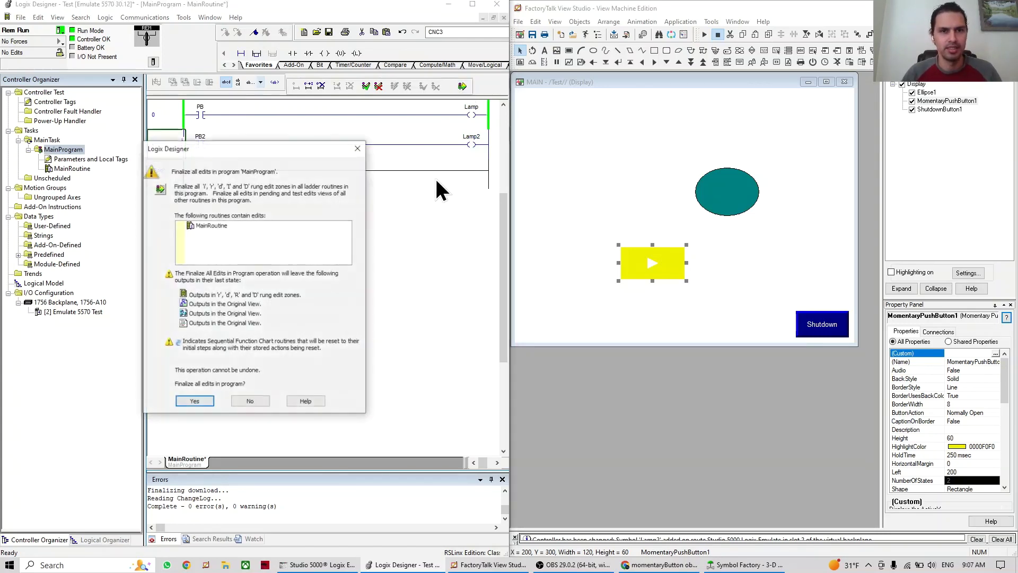
{"action": "left_click", "coordinate": [211, 401]}
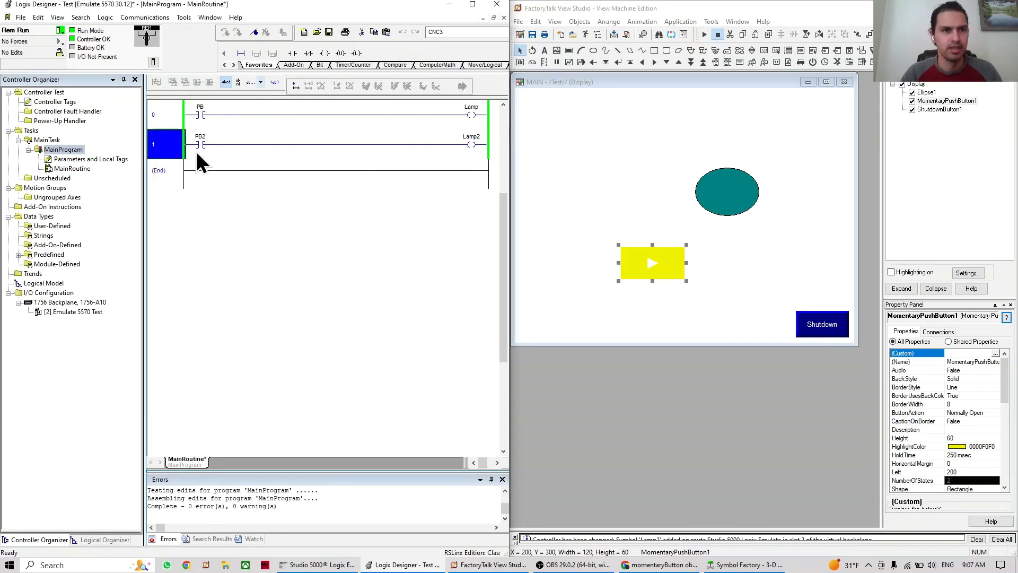
{"action": "left_click", "coordinate": [171, 117]}
{"action": "left_click", "coordinate": [167, 172]}
{"action": "left_click", "coordinate": [173, 142]}
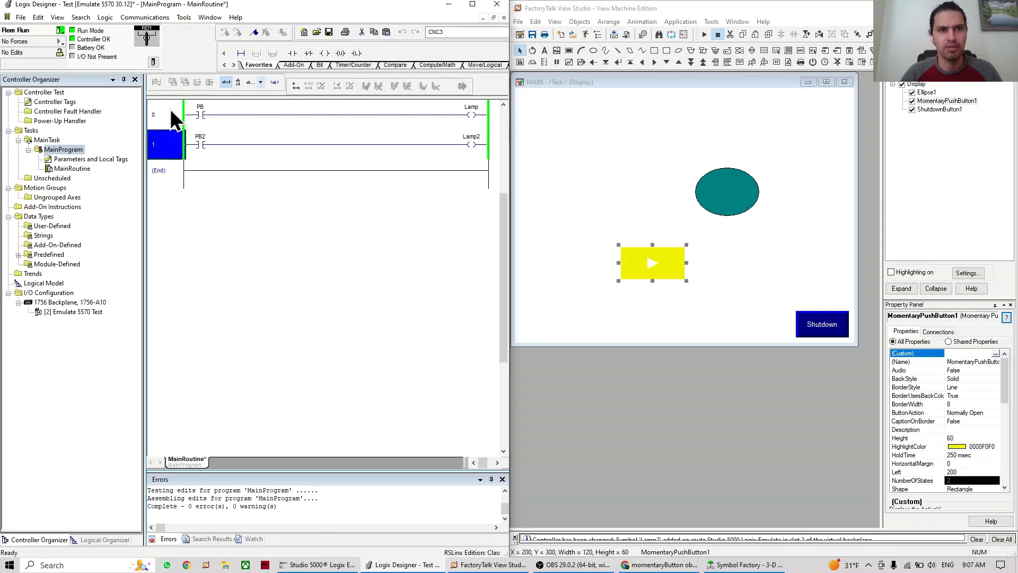
{"action": "left_click", "coordinate": [172, 118]}
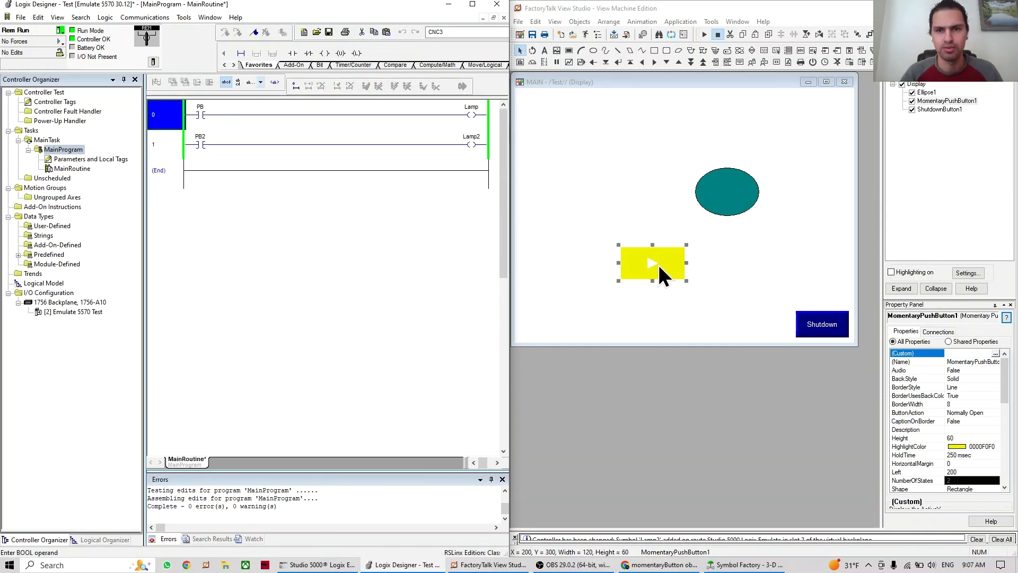
Switch to FactoryTalk View Studio and open the tag browser for the momentary push button's Indicator connection
{"action": "left_click", "coordinate": [662, 263]}
{"action": "double_click", "coordinate": [663, 262]}
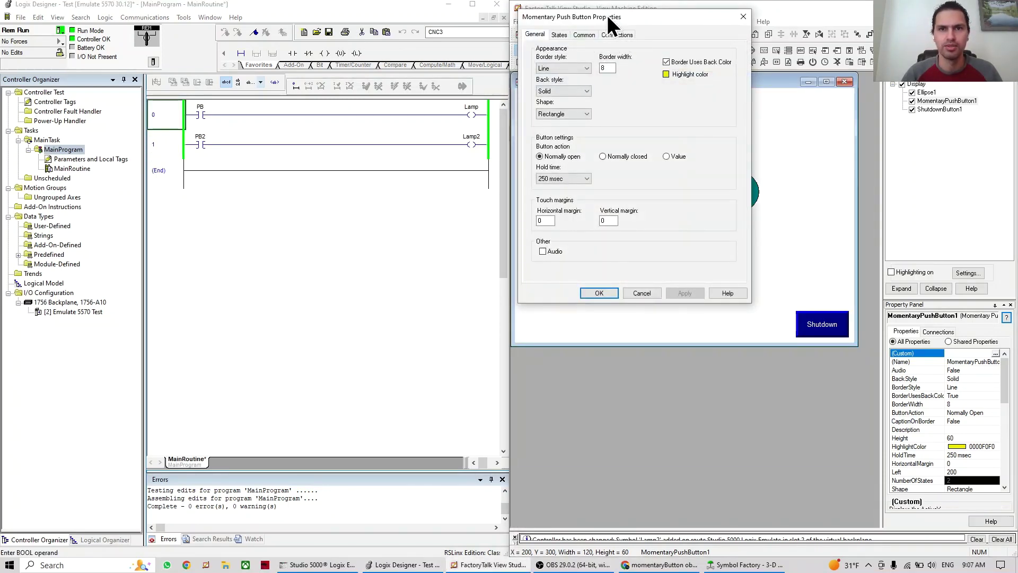
{"action": "left_click_drag", "start_coordinate": [608, 18], "coordinate": [612, 102]}
{"action": "left_click", "coordinate": [620, 121]}
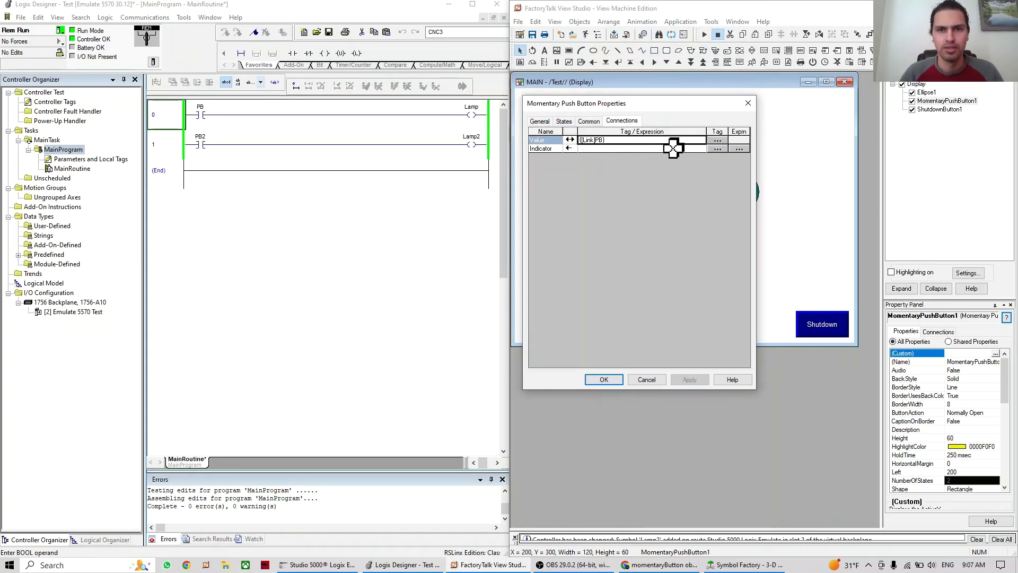
{"action": "left_click", "coordinate": [715, 148]}
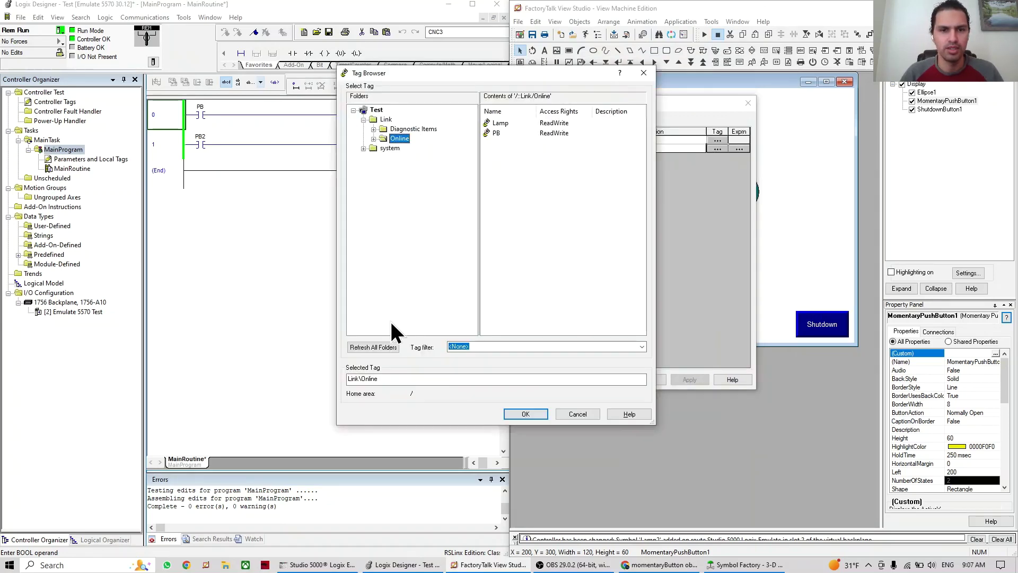
Refresh all tag folders, assign Link's Online tag Lamp2 to the Indicator connection, and accept the push button's properties
{"action": "left_click", "coordinate": [382, 348]}
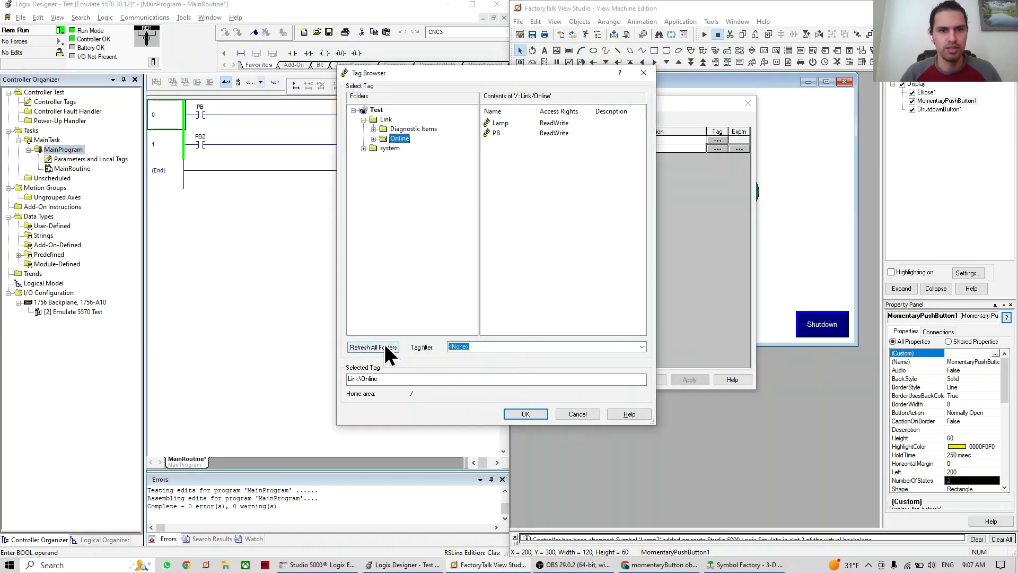
{"action": "left_click", "coordinate": [388, 347]}
{"action": "double_click", "coordinate": [392, 137]}
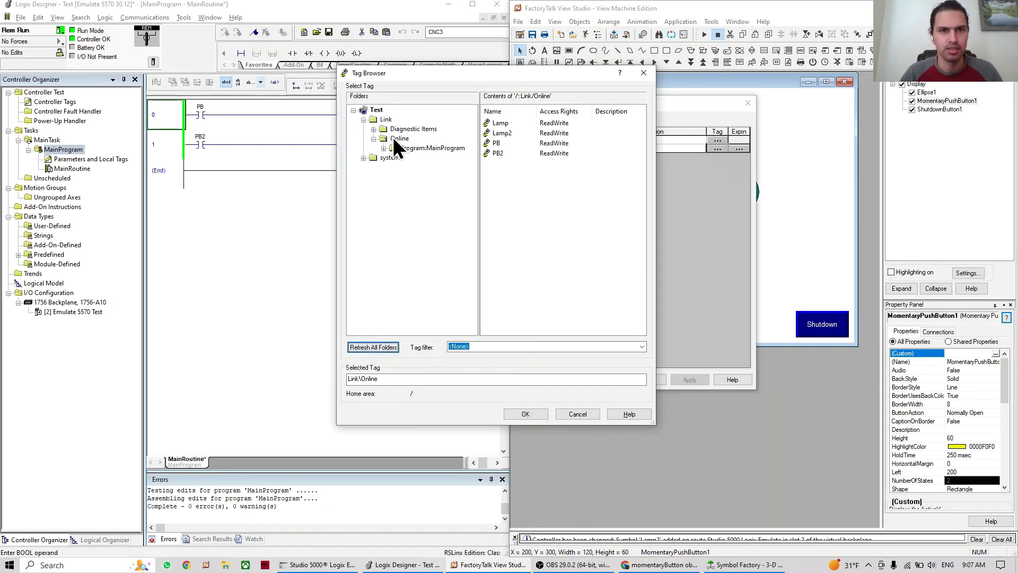
{"action": "left_click", "coordinate": [491, 133]}
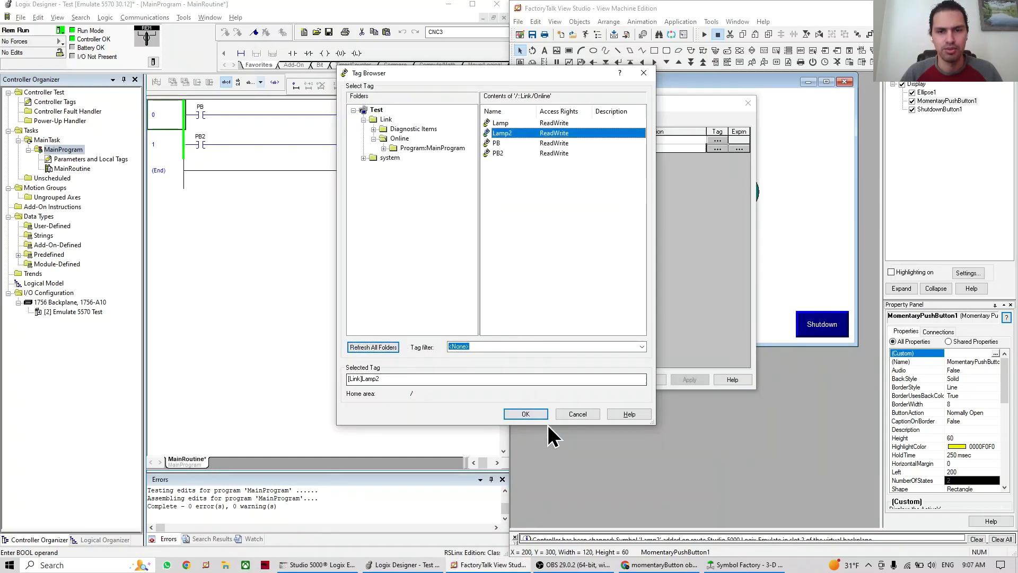
{"action": "left_click", "coordinate": [525, 414]}
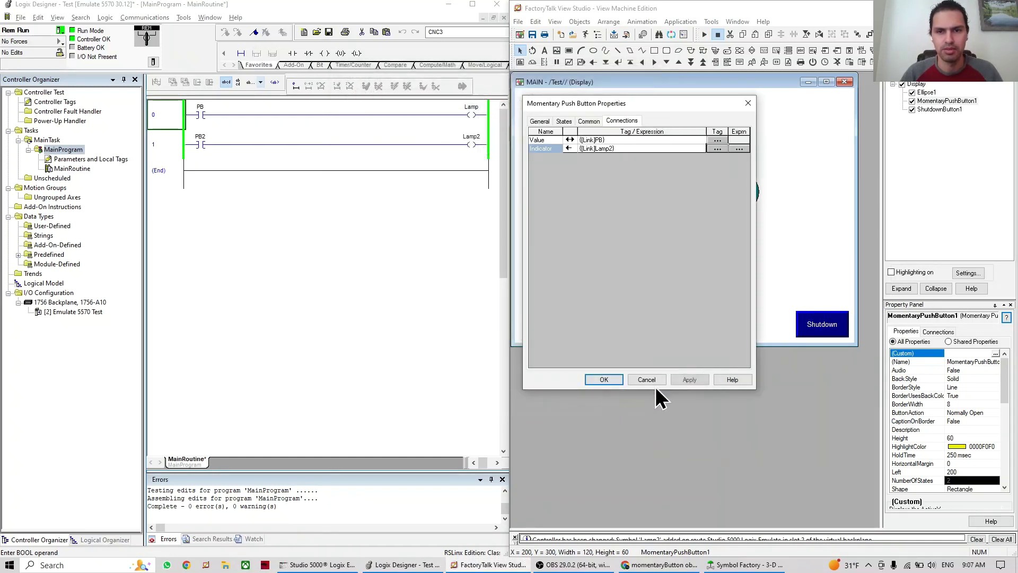
{"action": "left_click", "coordinate": [593, 375]}
Move the momentary push button up beside the ellipse, to about X 90, Y 180 on the MAIN display
{"action": "left_click", "coordinate": [615, 241]}
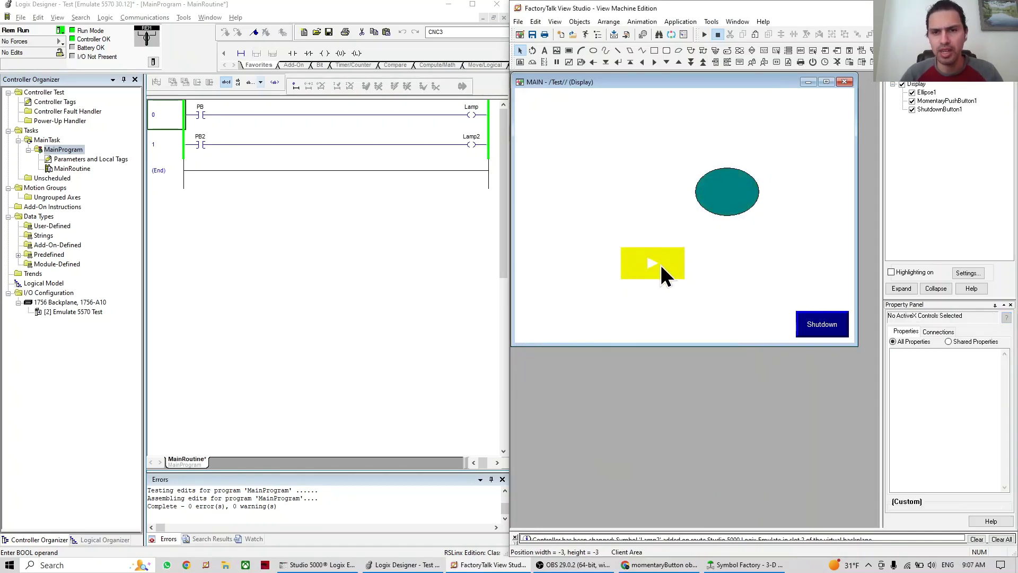
{"action": "left_click", "coordinate": [664, 264]}
{"action": "left_click_drag", "start_coordinate": [668, 275], "coordinate": [610, 210]}
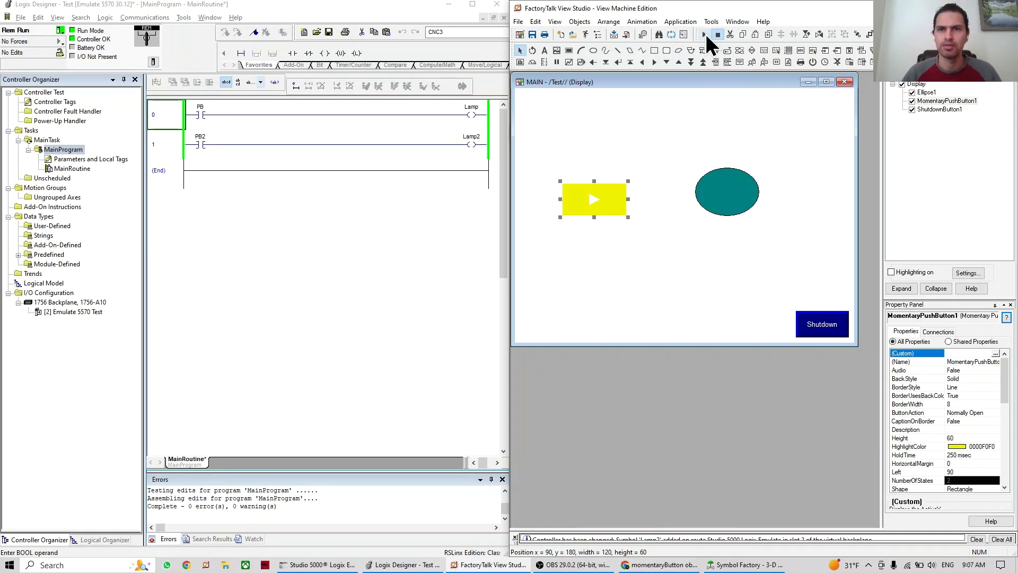
Test-run the MAIN display and operate the Auto push button to check the PB rung and the ellipse
{"action": "left_click", "coordinate": [705, 34]}
{"action": "left_click", "coordinate": [610, 205]}
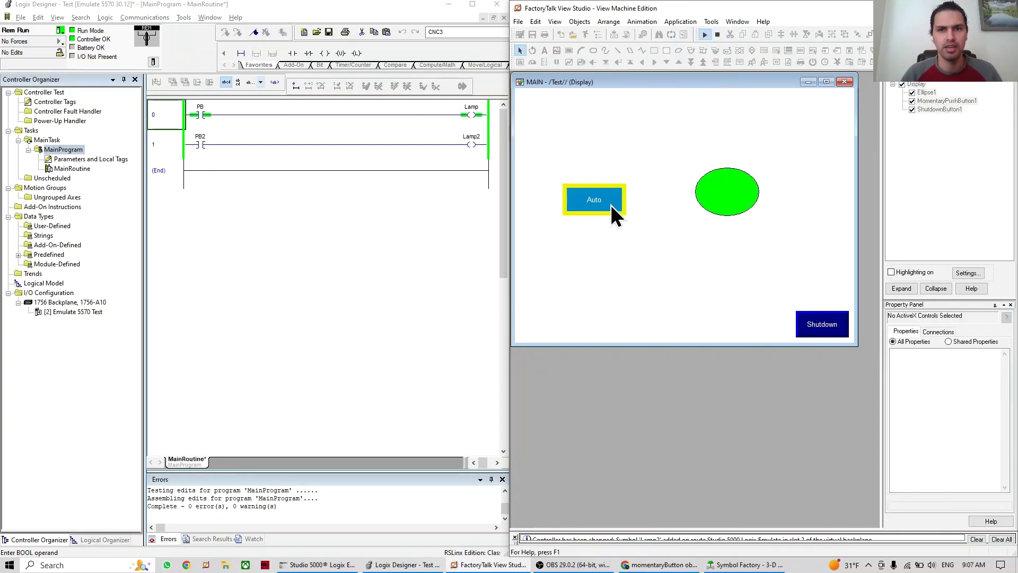
{"action": "left_click_drag", "start_coordinate": [608, 199], "coordinate": [606, 199]}
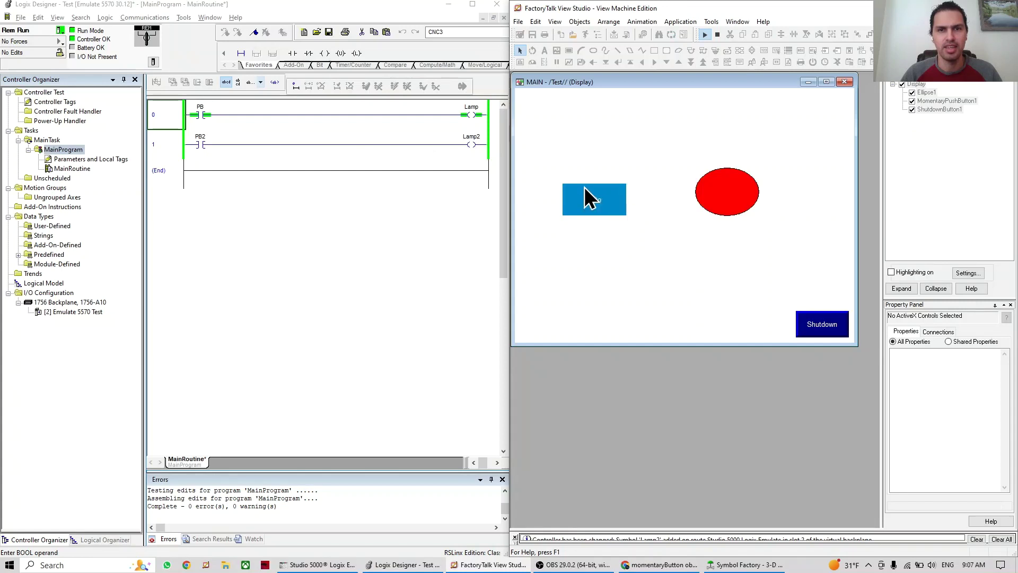
Toggle the PB2 bit on and off in Logix Designer's rung 1 to test the push button's Lamp2 indicator
{"action": "left_click", "coordinate": [203, 138]}
{"action": "right_click", "coordinate": [202, 138]}
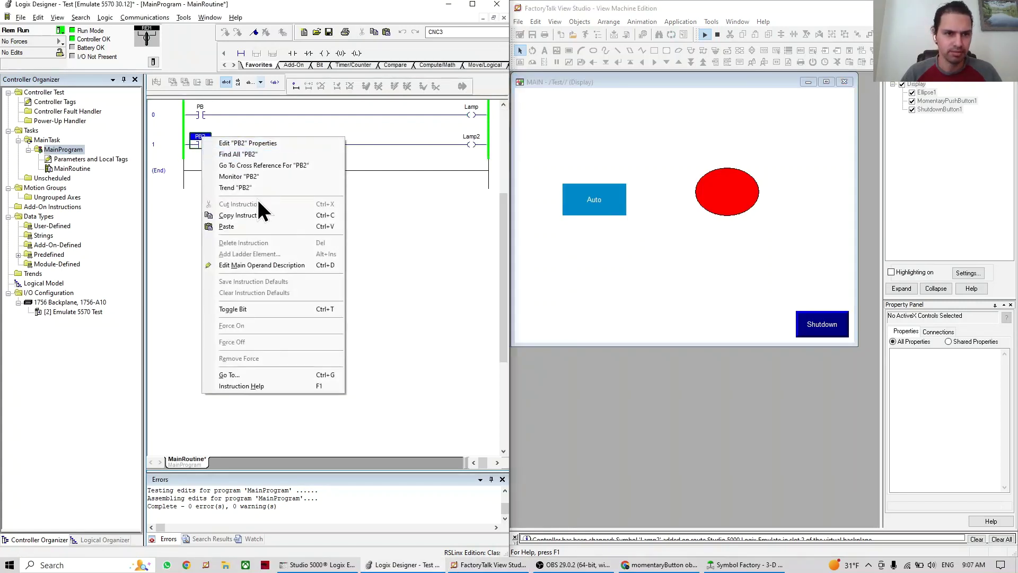
{"action": "left_click", "coordinate": [268, 306]}
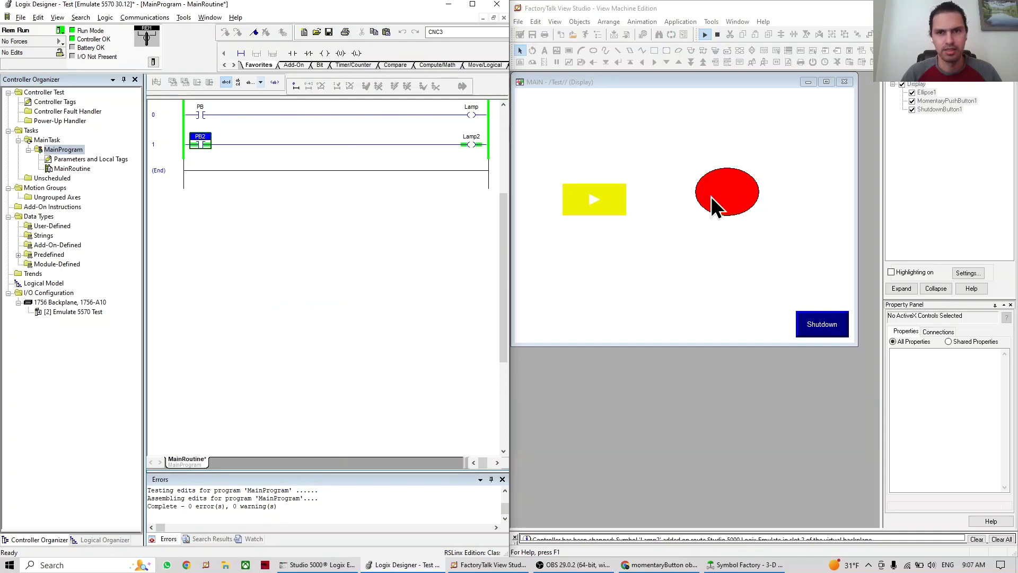
{"action": "right_click", "coordinate": [202, 139]}
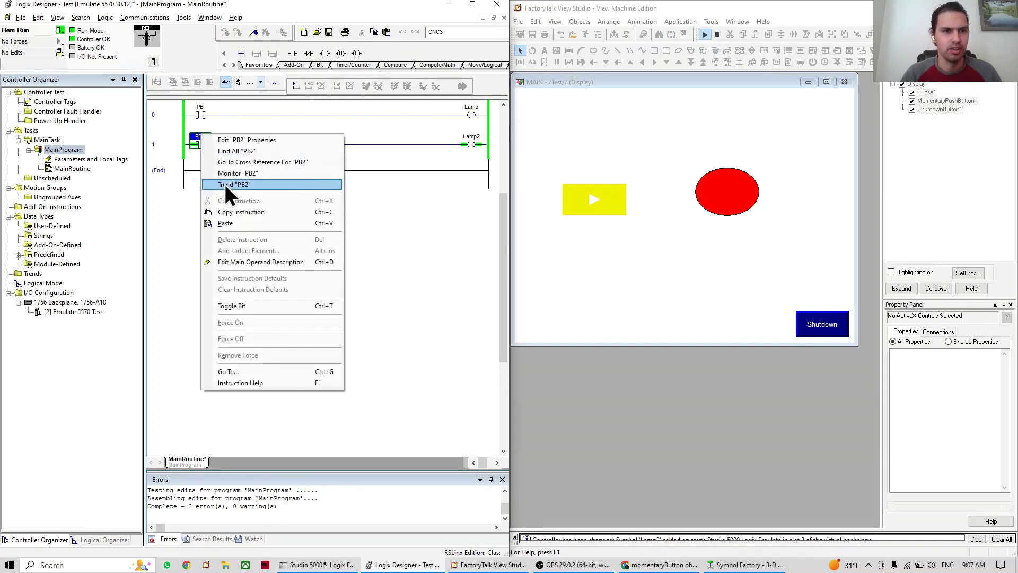
{"action": "left_click", "coordinate": [237, 305]}
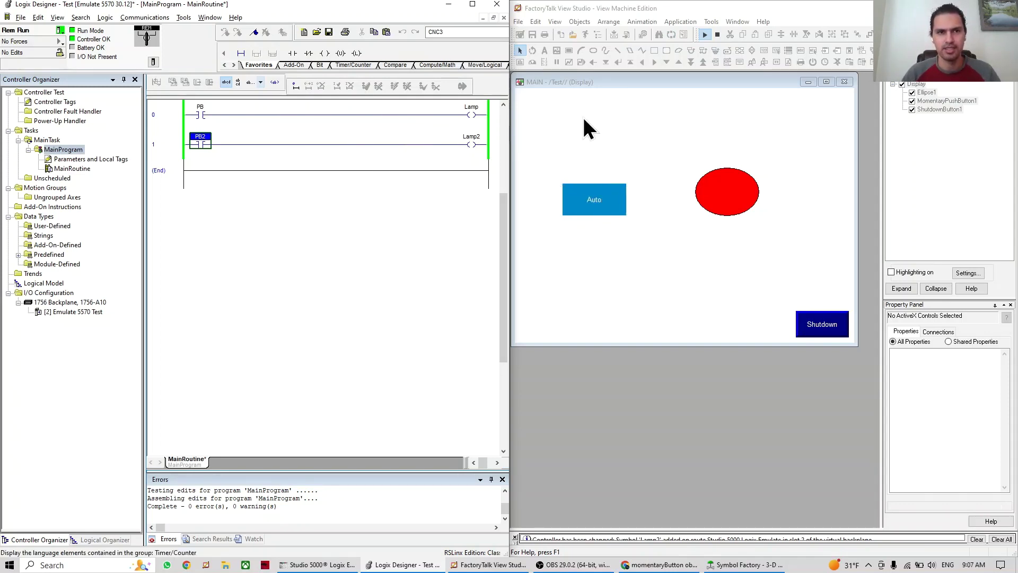
{"action": "left_click", "coordinate": [151, 110]}
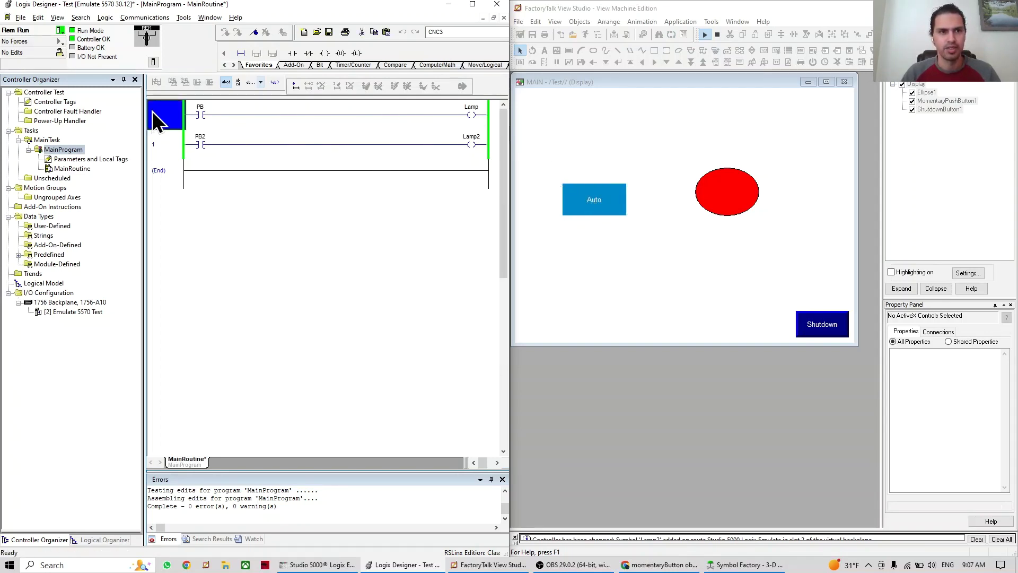
{"action": "left_click", "coordinate": [197, 113]}
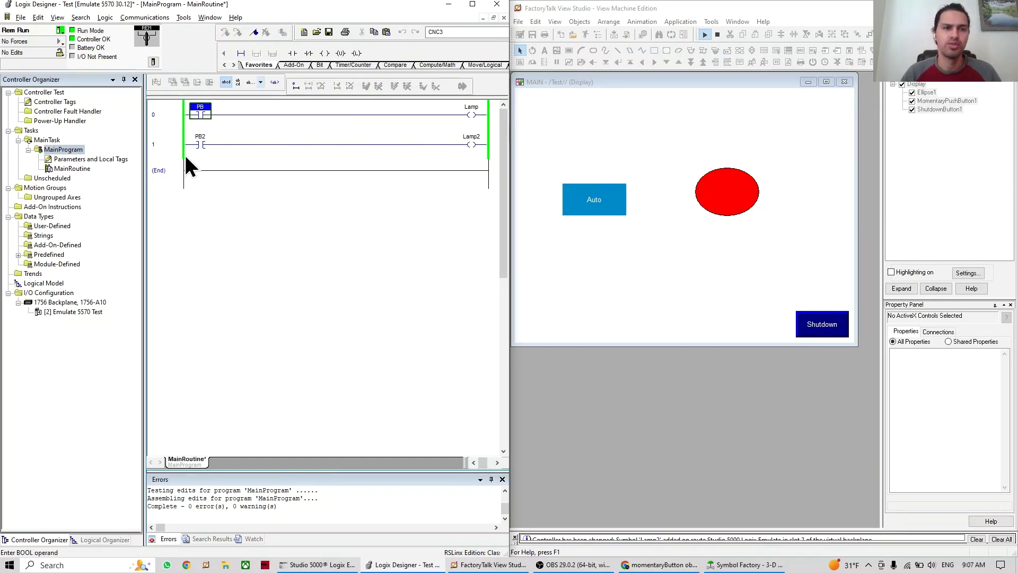
{"action": "left_click", "coordinate": [170, 119]}
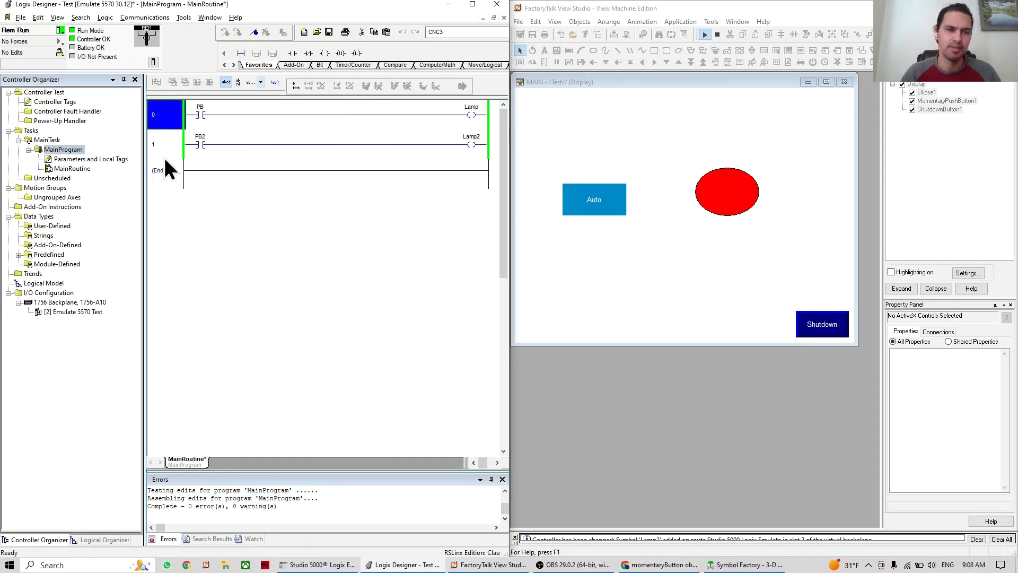
{"action": "left_click", "coordinate": [163, 154]}
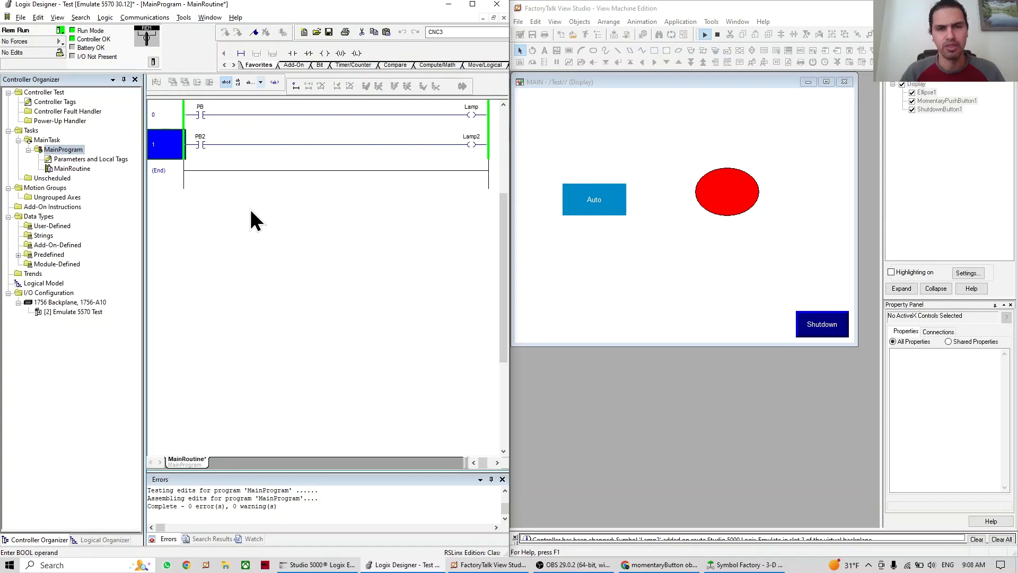
{"action": "left_click", "coordinate": [470, 144]}
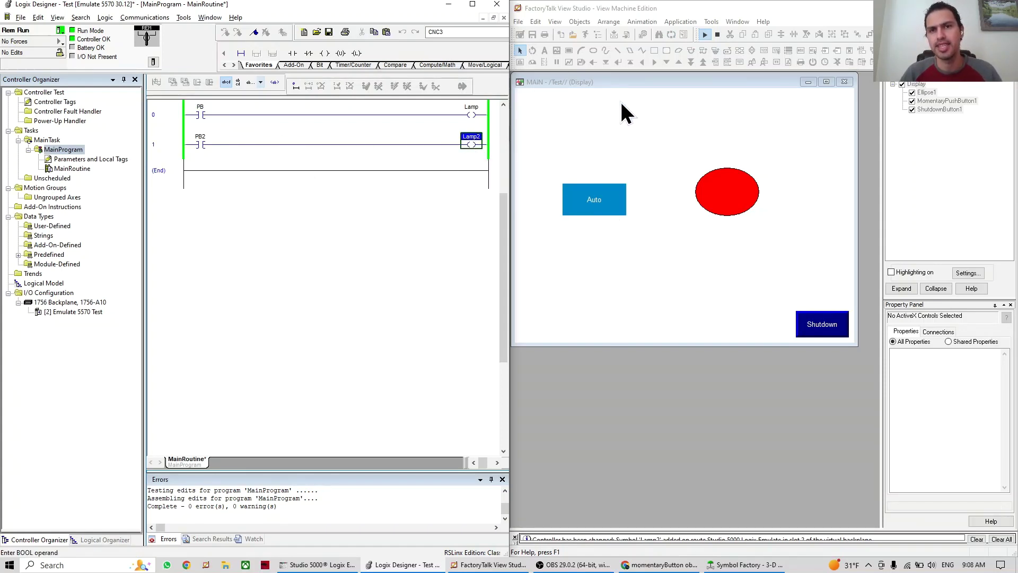
Switch back to FactoryTalk View Studio, operate the Auto push button once more, and stop the display test
{"action": "left_click", "coordinate": [626, 162]}
{"action": "left_click", "coordinate": [593, 208]}
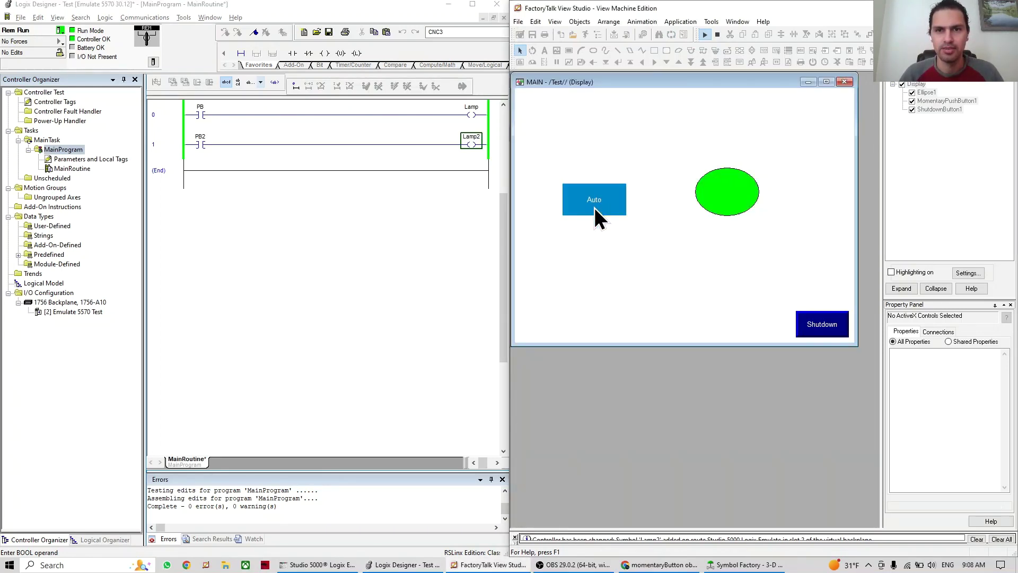
{"action": "left_click", "coordinate": [717, 34]}
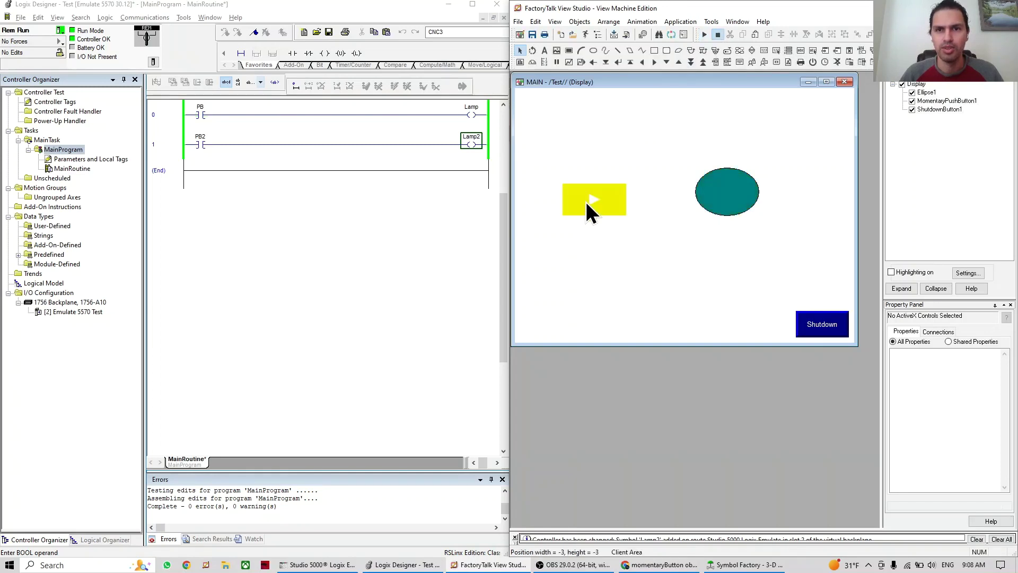
Reopen the momentary push button's properties and examine its Value and Indicator connections
{"action": "double_click", "coordinate": [584, 203]}
{"action": "left_click", "coordinate": [617, 34]}
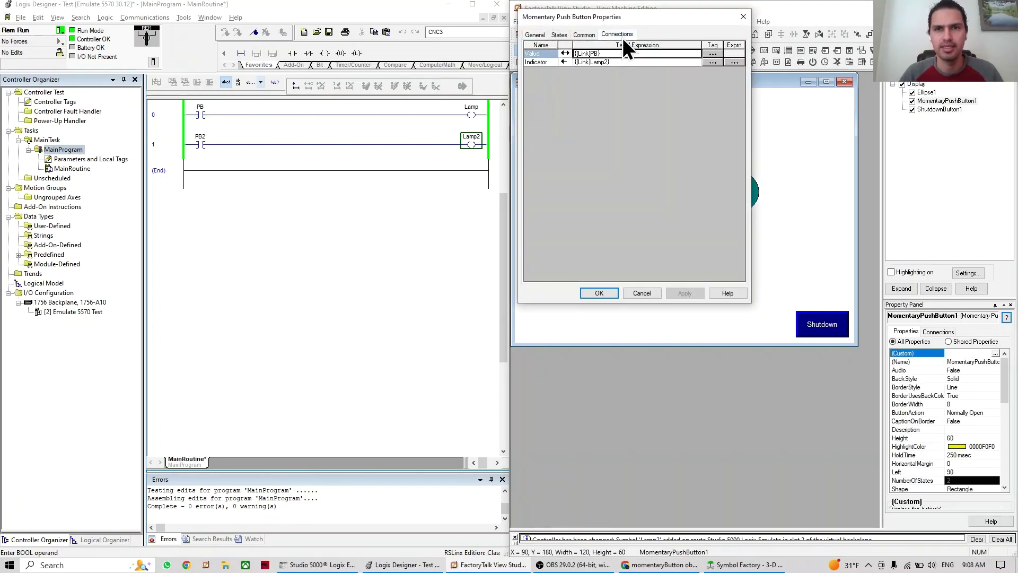
{"action": "left_click", "coordinate": [625, 62]}
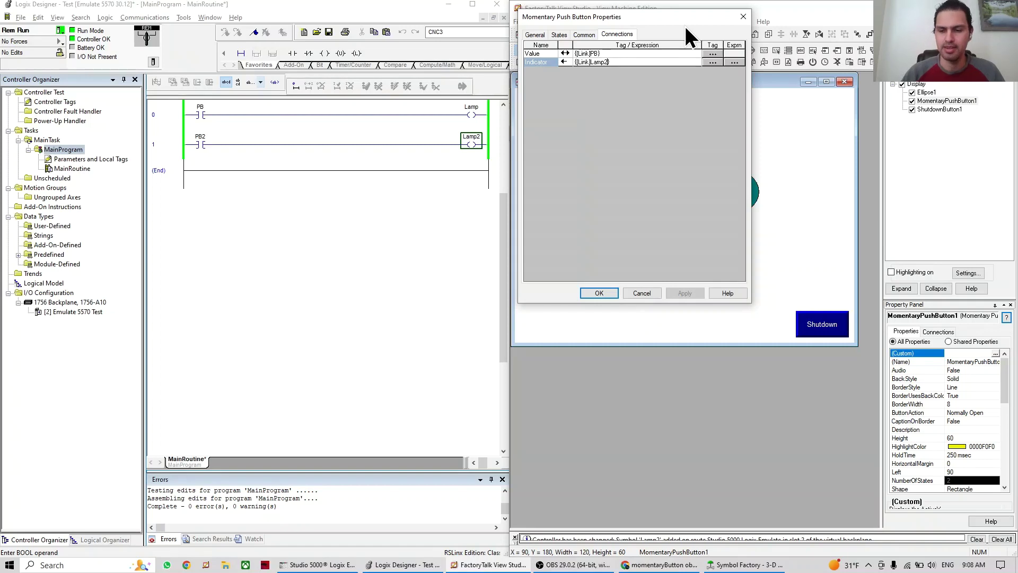
Change the momentary push button's Indicator connection to {[Link]Lamp} and accept the properties
{"action": "key", "text": "Left"}
{"action": "key", "text": "BackSpace"}
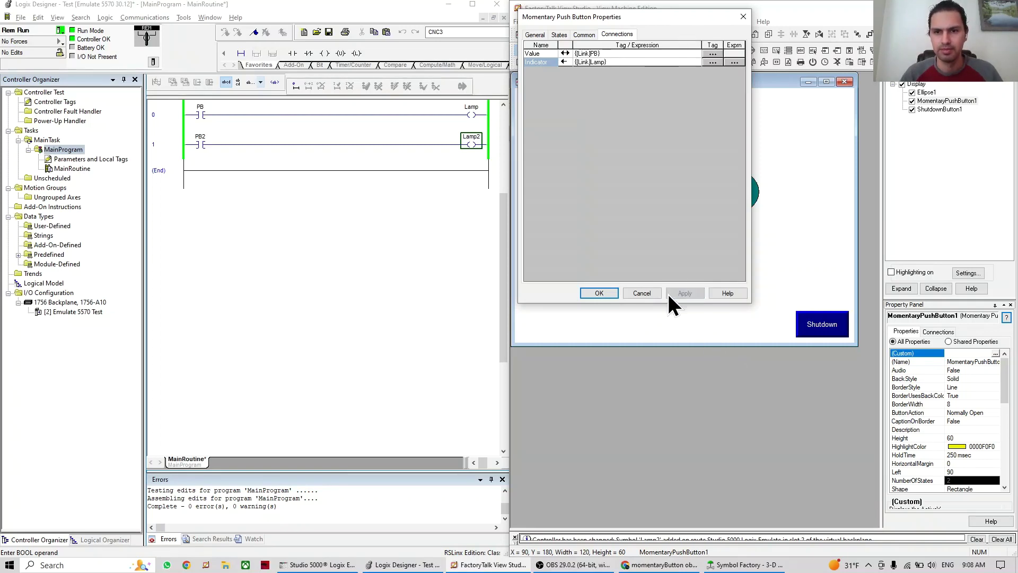
{"action": "left_click", "coordinate": [605, 293]}
Test-run the MAIN display and operate the Auto push button several times to check its Lamp indicator and the ellipse
{"action": "left_click", "coordinate": [704, 35]}
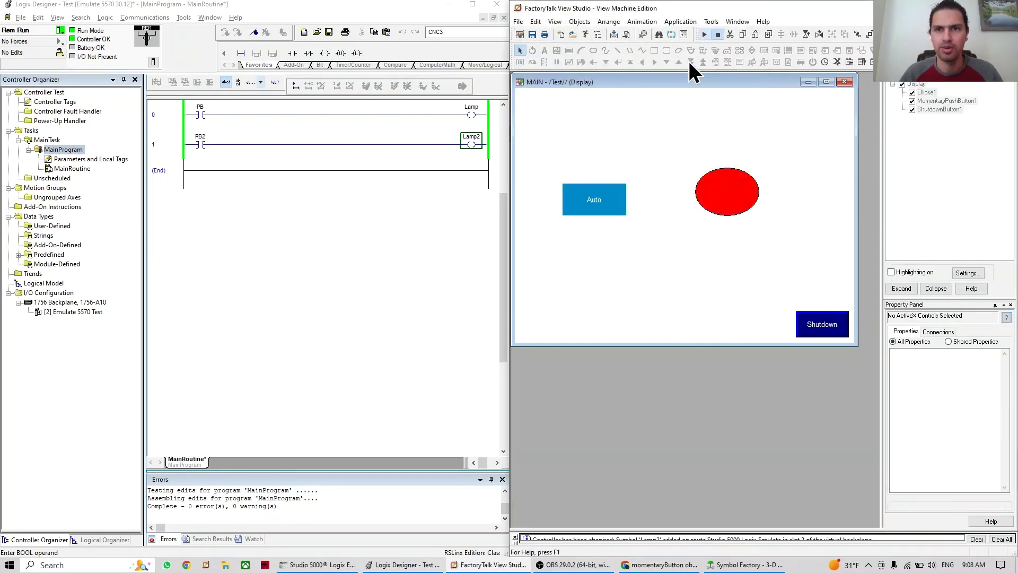
{"action": "left_click", "coordinate": [607, 212]}
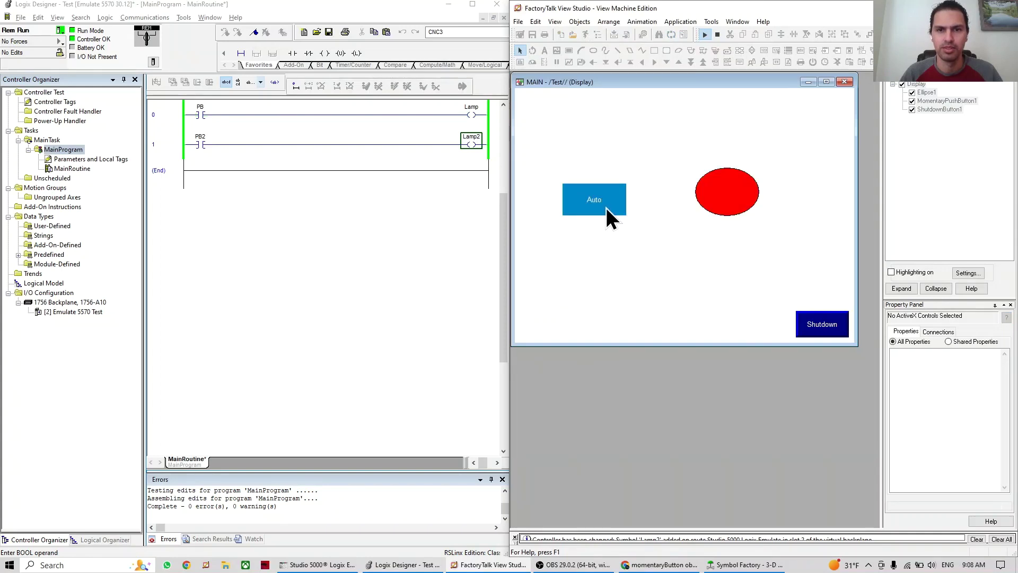
{"action": "left_click", "coordinate": [605, 208]}
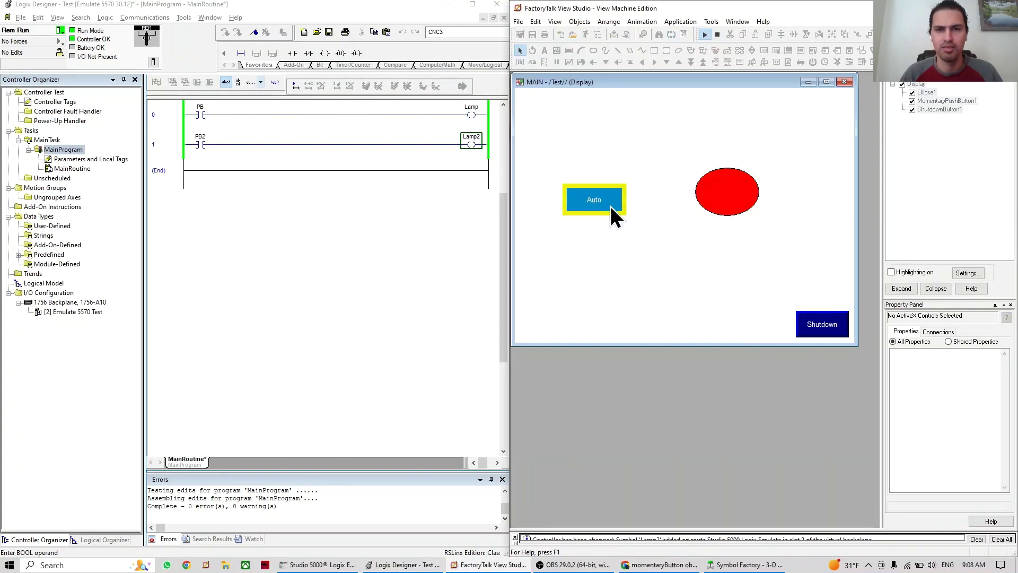
{"action": "left_click", "coordinate": [610, 204]}
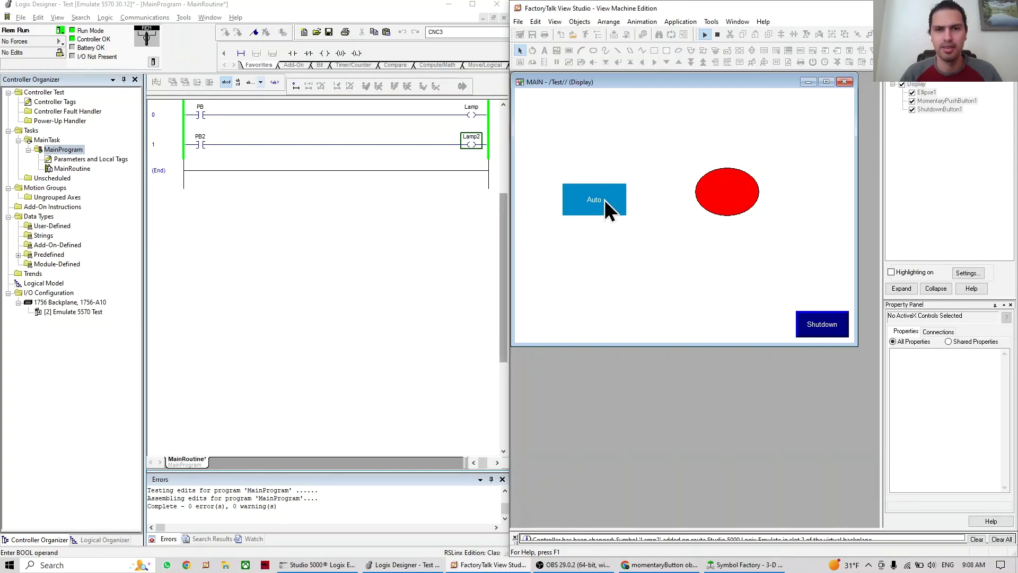
Check the PB contact and Lamp coil in Logix Designer's rung 0, operate the Auto push button again, and stop the display test
{"action": "left_click", "coordinate": [172, 112]}
{"action": "left_click", "coordinate": [201, 114]}
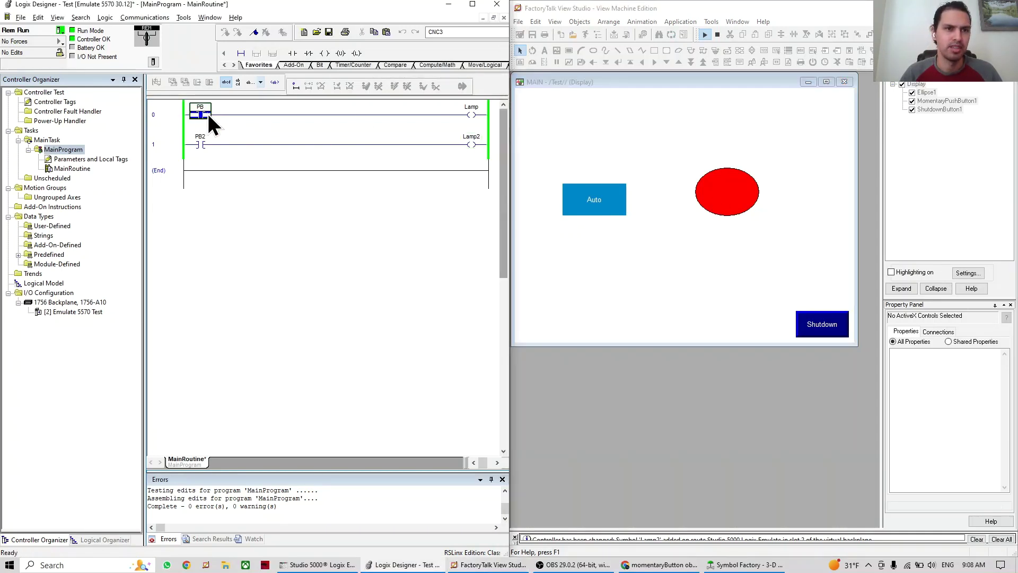
{"action": "left_click", "coordinate": [470, 112]}
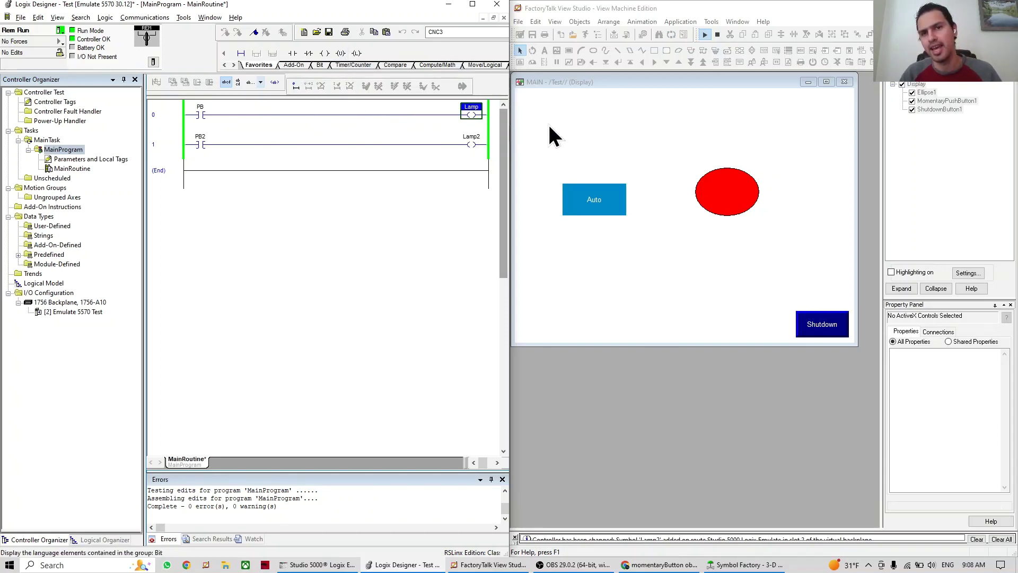
{"action": "left_click", "coordinate": [610, 205]}
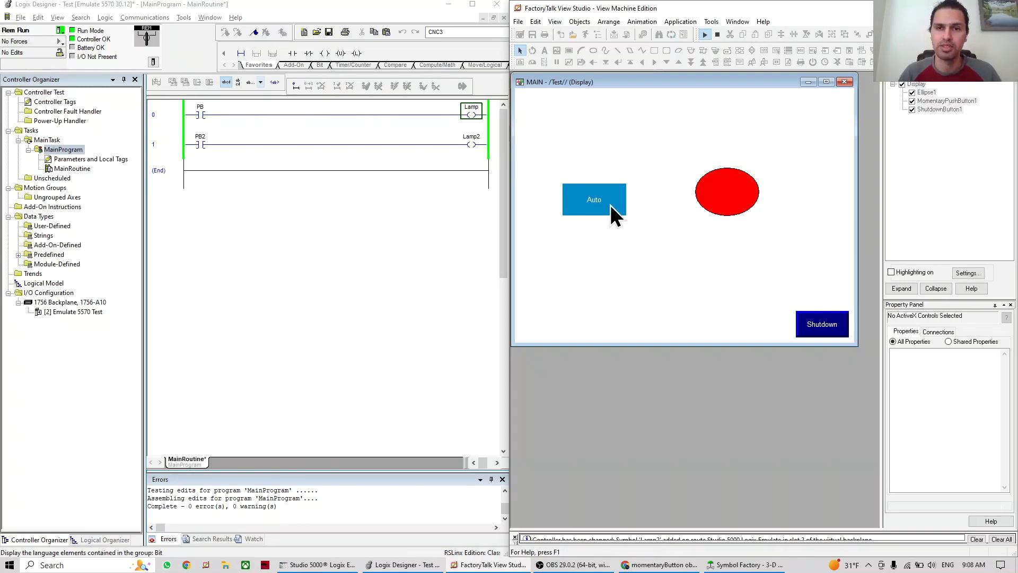
{"action": "left_click", "coordinate": [613, 195]}
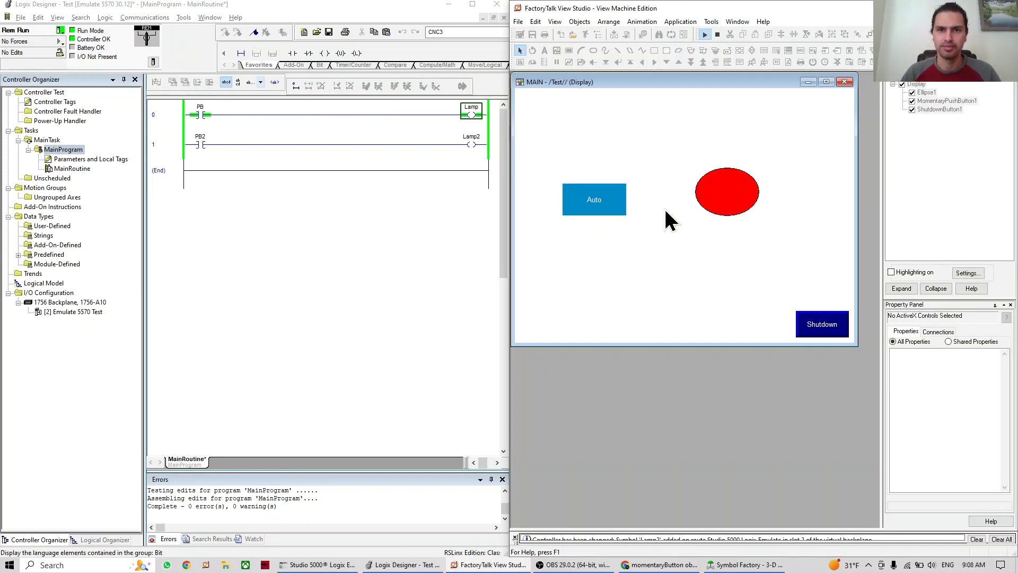
{"action": "left_click", "coordinate": [717, 35]}
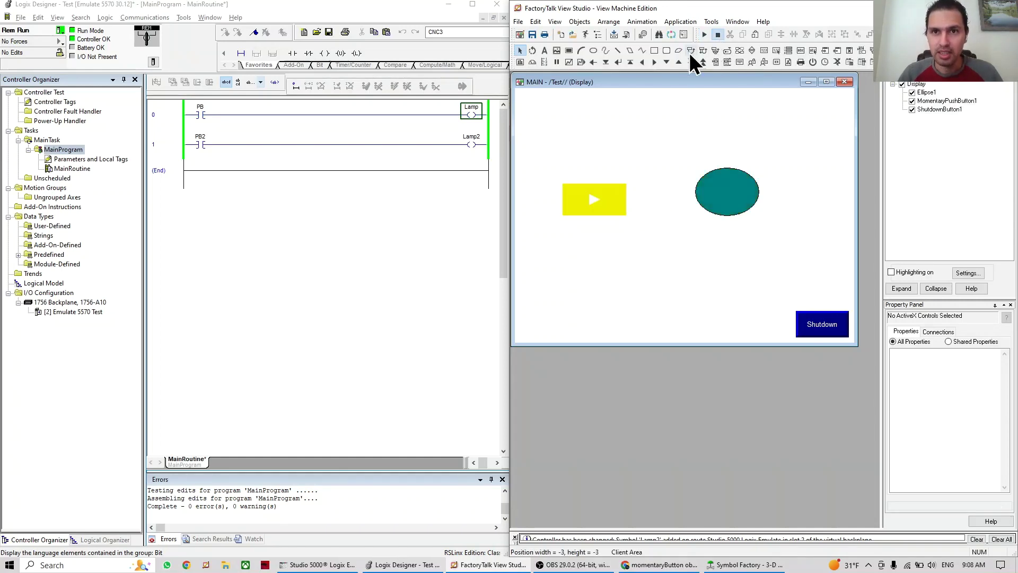
{"action": "double_click", "coordinate": [605, 202]}
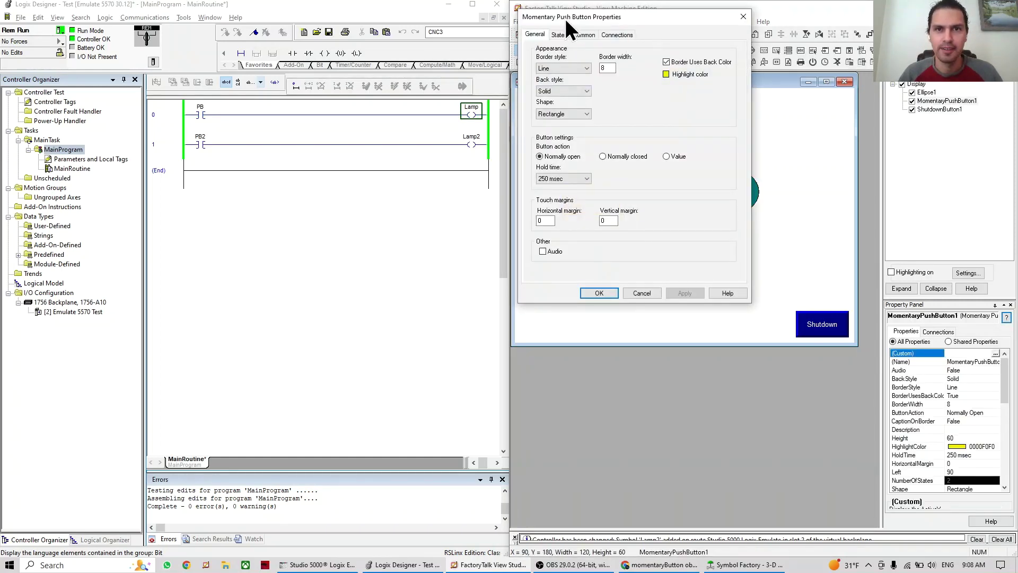
{"action": "left_click_drag", "start_coordinate": [659, 25], "coordinate": [631, 106]}
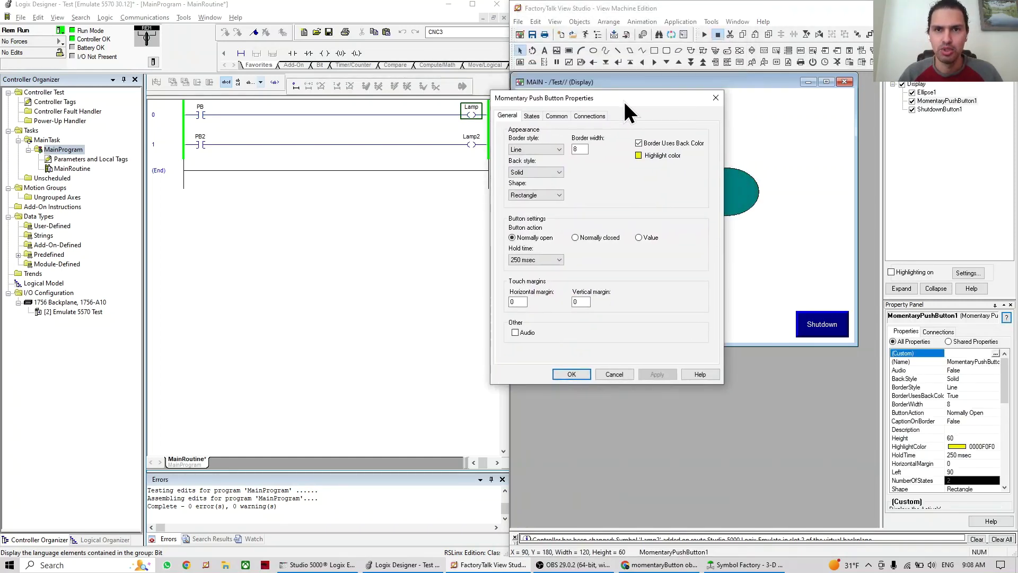
{"action": "left_click", "coordinate": [715, 97]}
Move the momentary push button up to y = 140 and draw a maintained push button about 120 by 60 below it
{"action": "left_click_drag", "start_coordinate": [615, 212], "coordinate": [618, 190]}
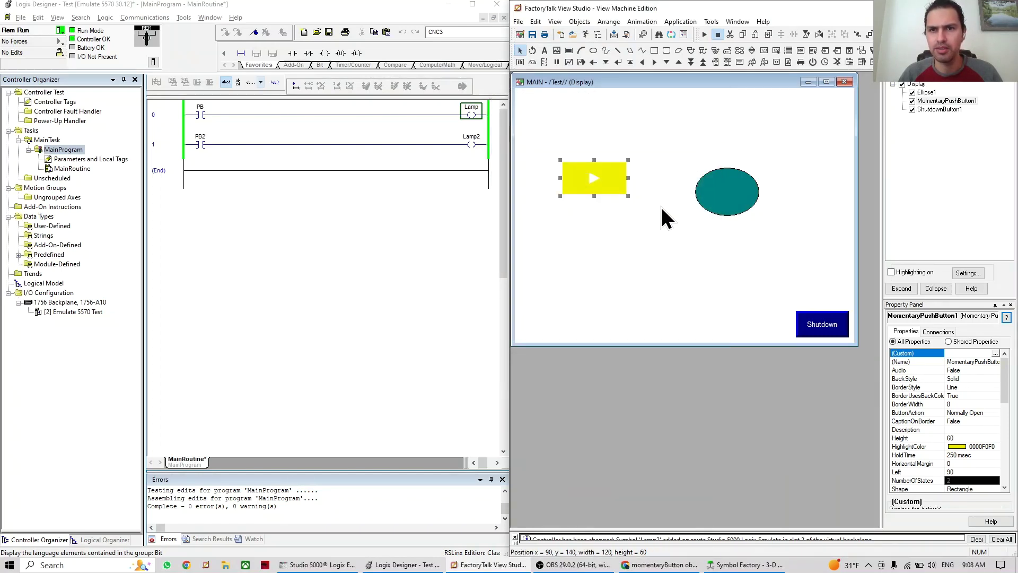
{"action": "left_click", "coordinate": [704, 51]}
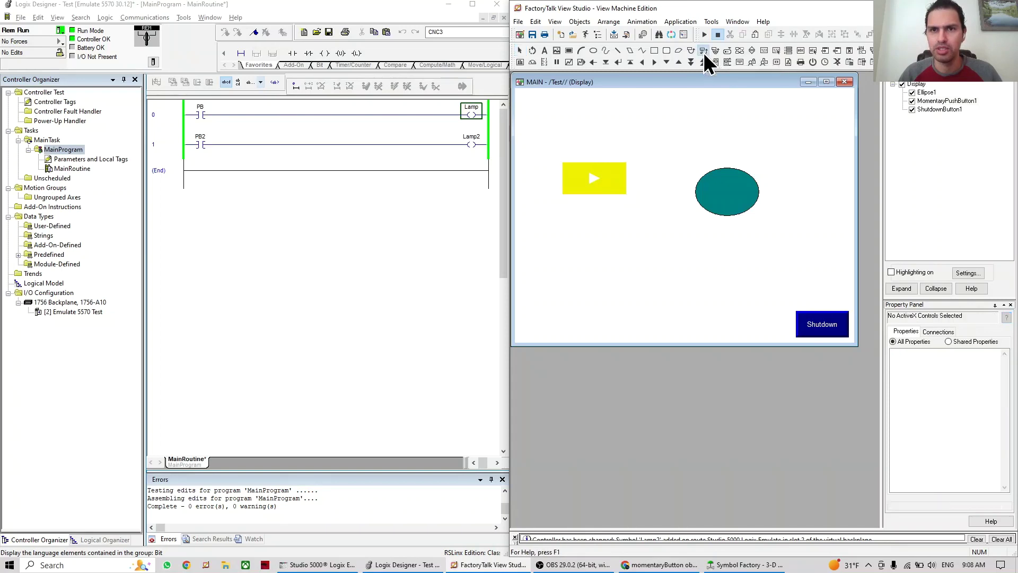
{"action": "left_click_drag", "start_coordinate": [562, 212], "coordinate": [628, 242]}
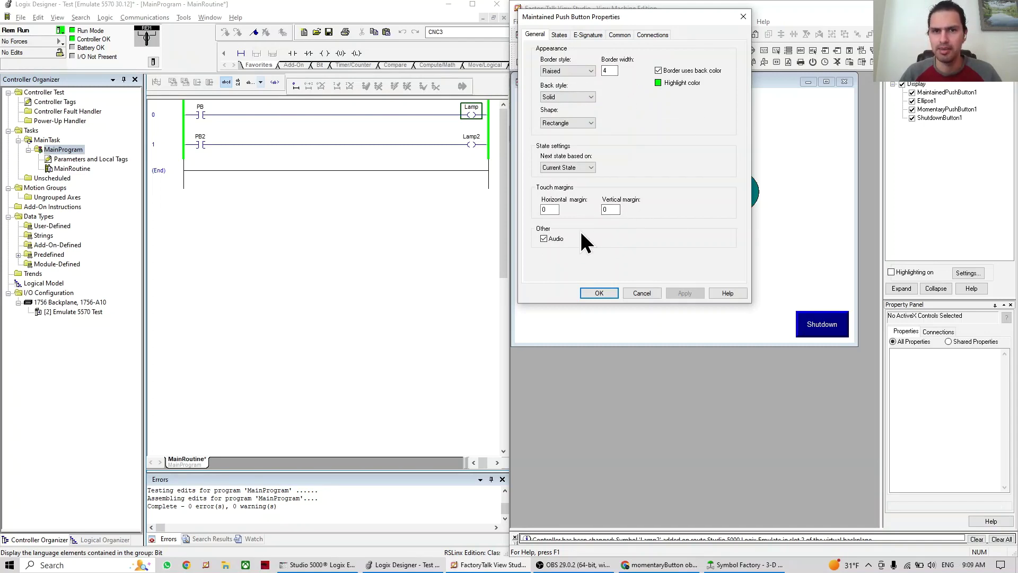
Turn off Audio for the maintained push button and review its States, E-Signature and Common settings
{"action": "left_click", "coordinate": [543, 239]}
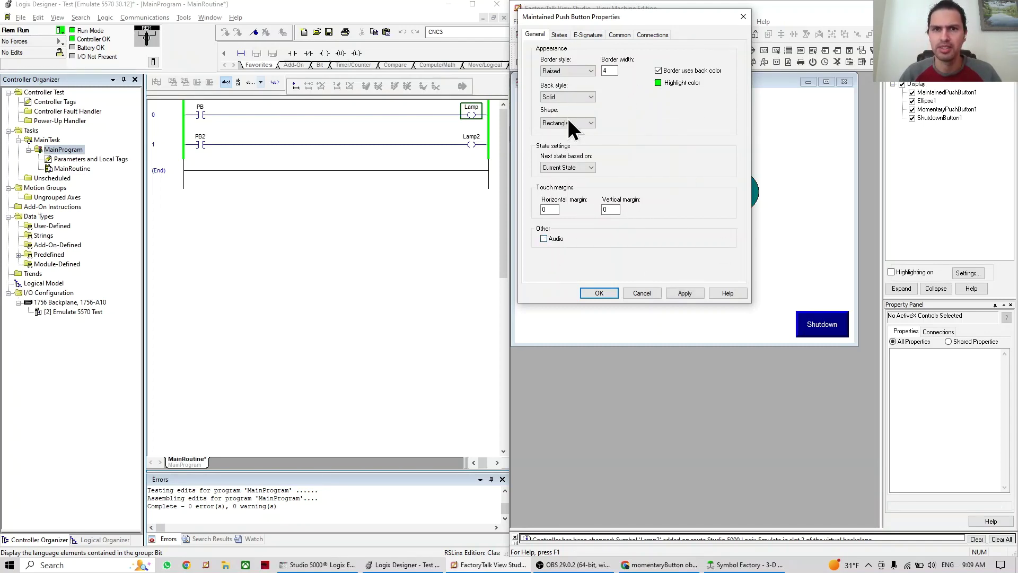
{"action": "left_click", "coordinate": [560, 35]}
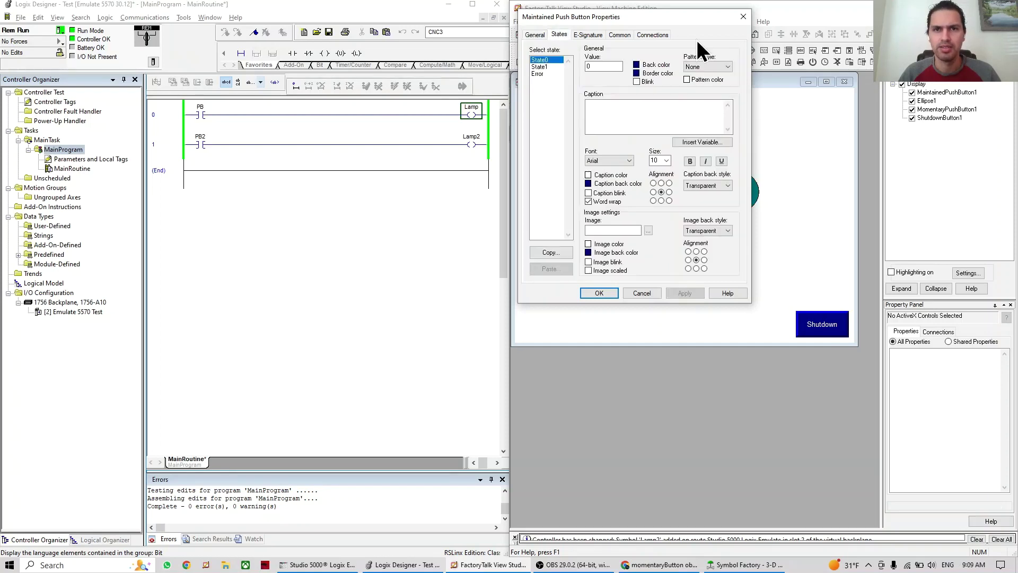
{"action": "left_click", "coordinate": [589, 35]}
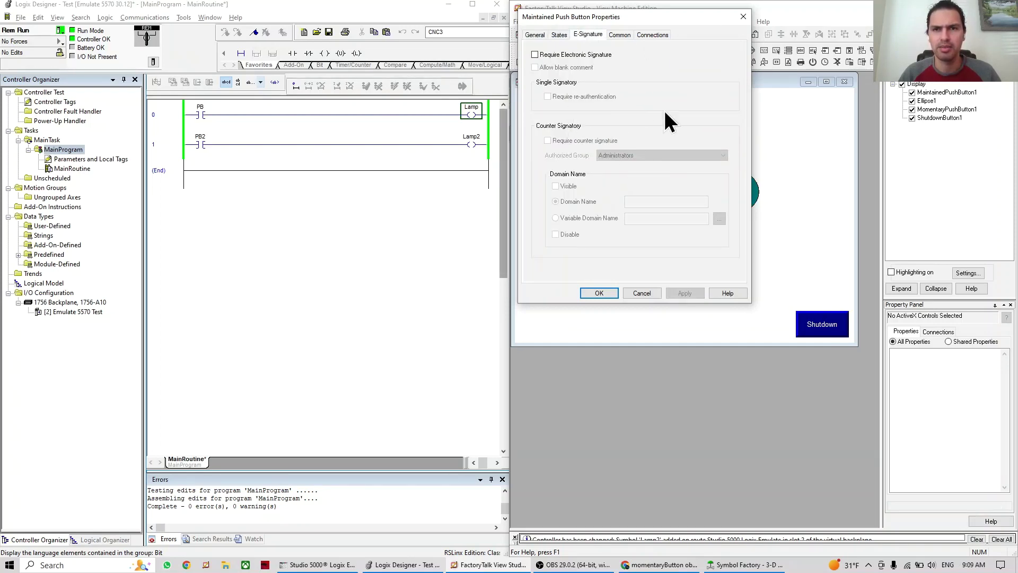
{"action": "left_click", "coordinate": [622, 36]}
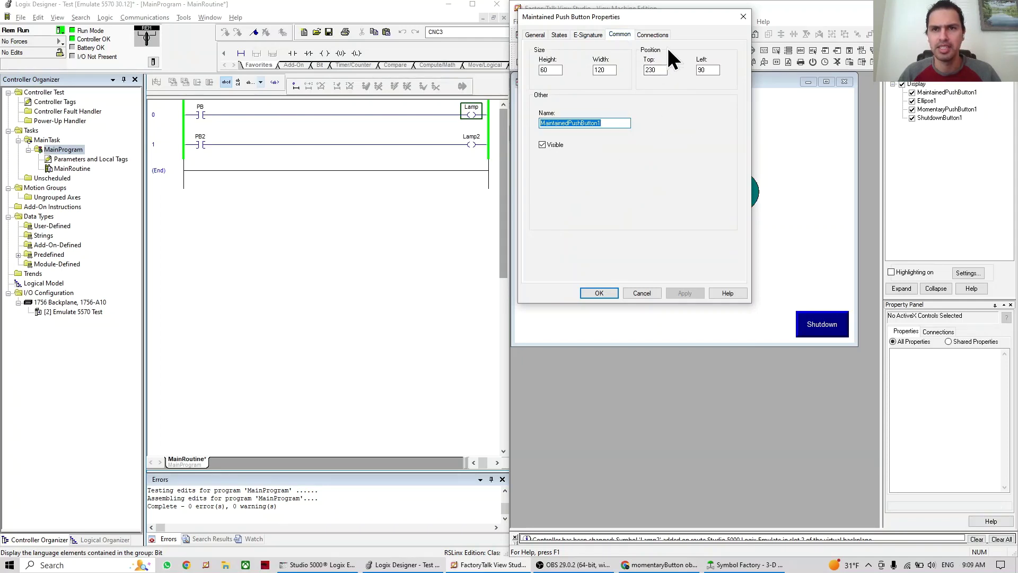
Connect the maintained push button's Value to [Link]PB2 and its Indicator to [Link]Lamp2, and accept the properties
{"action": "left_click", "coordinate": [657, 35]}
{"action": "left_click_drag", "start_coordinate": [663, 21], "coordinate": [709, 134]}
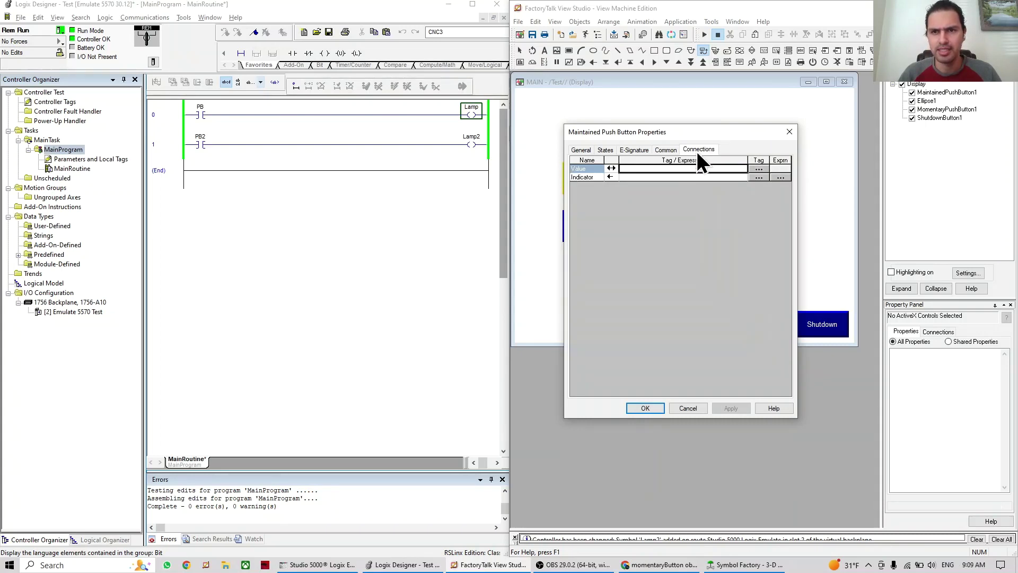
{"action": "left_click", "coordinate": [759, 169]}
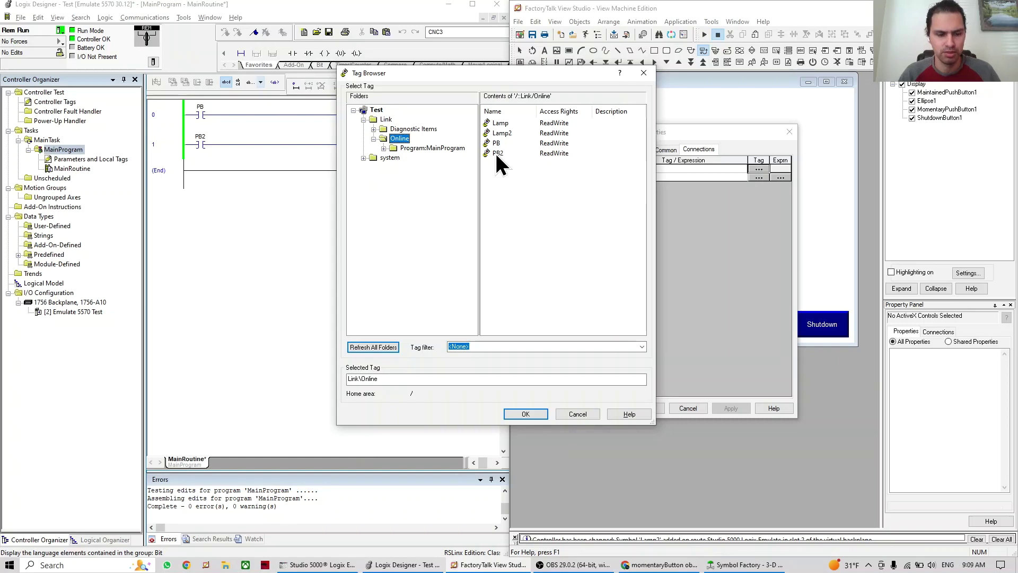
{"action": "left_click", "coordinate": [497, 153]}
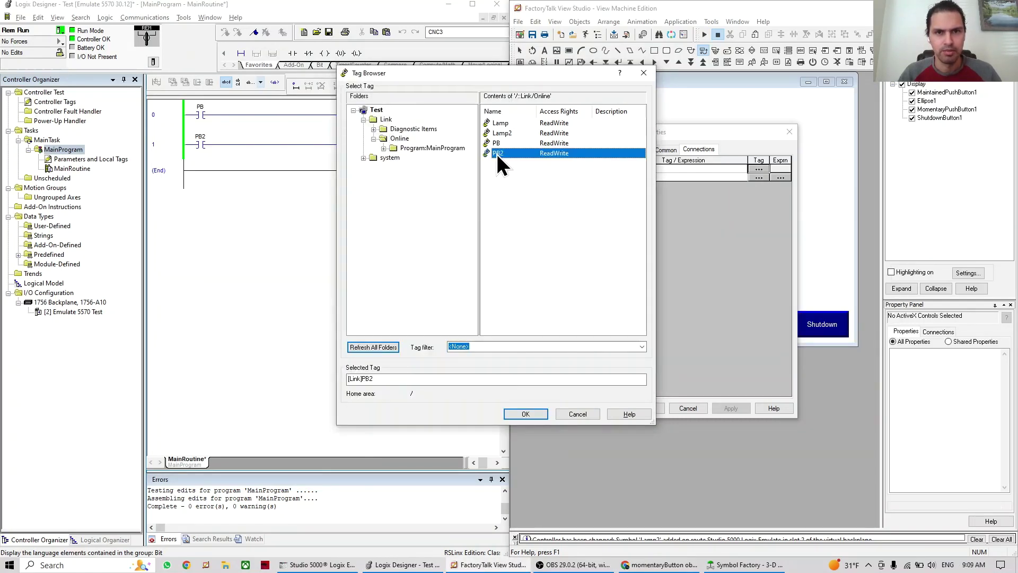
{"action": "left_click", "coordinate": [525, 414]}
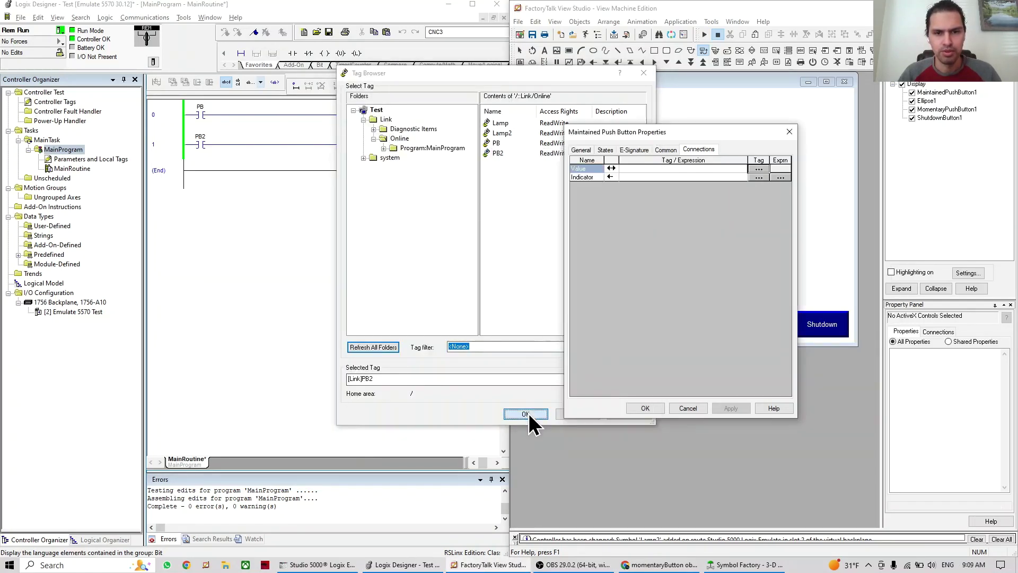
{"action": "left_click", "coordinate": [759, 177]}
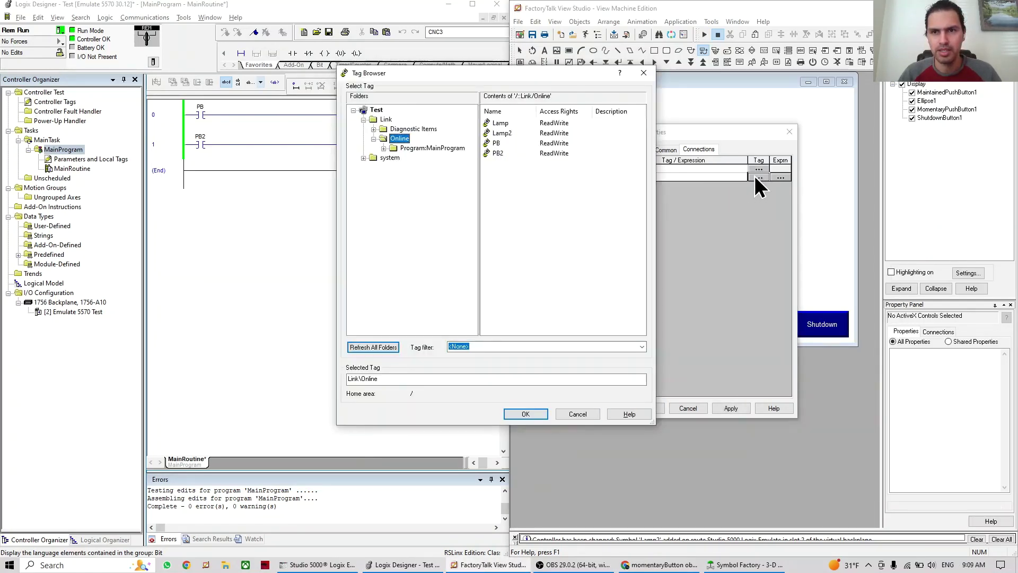
{"action": "left_click", "coordinate": [502, 133]}
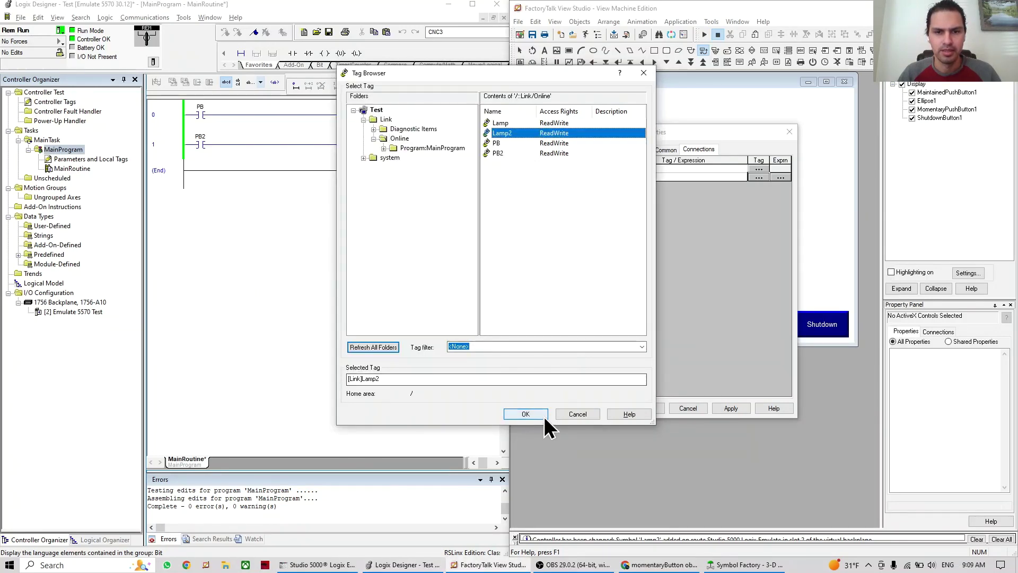
{"action": "left_click", "coordinate": [528, 414]}
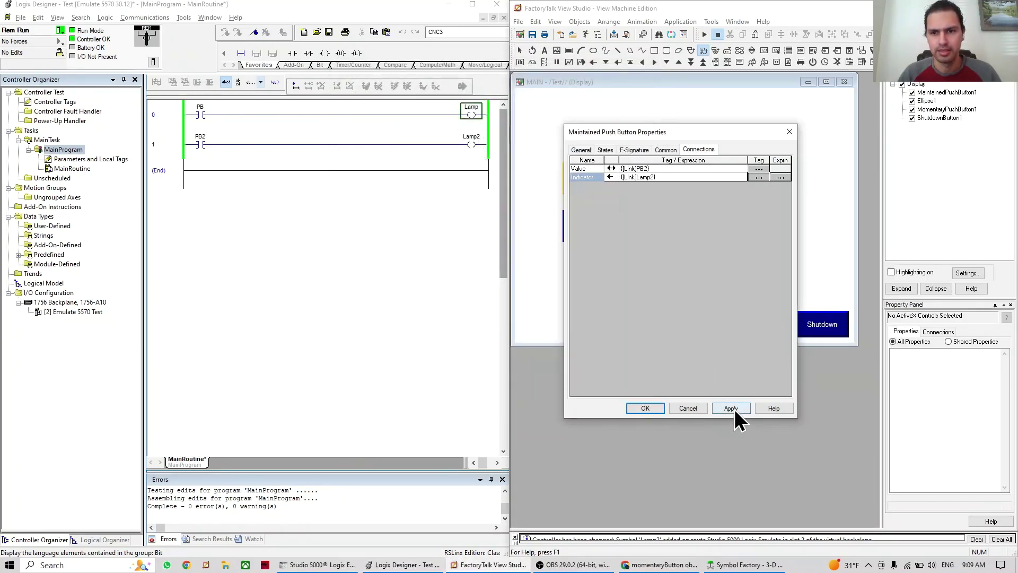
{"action": "left_click", "coordinate": [644, 409]}
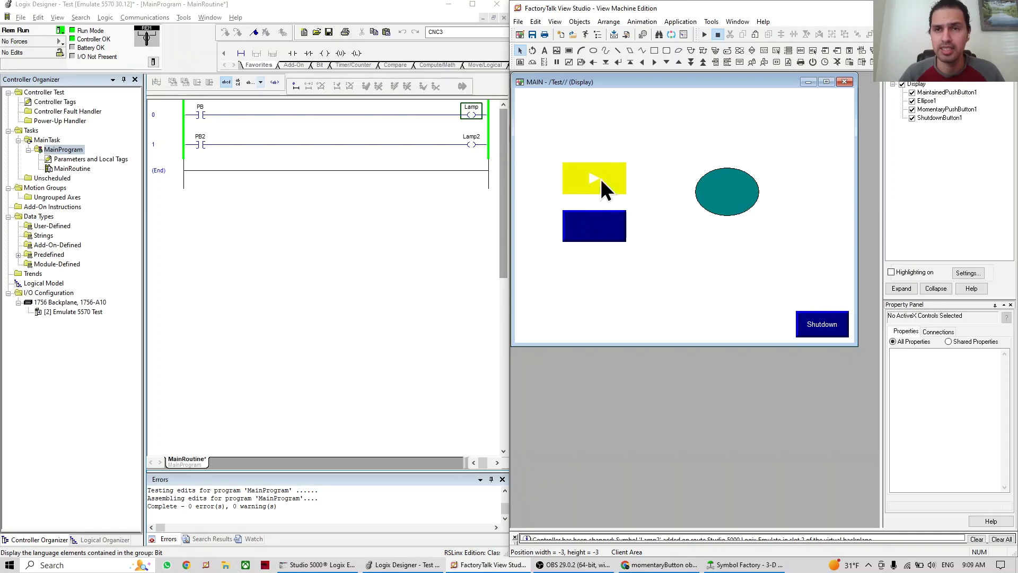
Test-run the MAIN display and operate the momentary push button to check rung 0 and the ellipse
{"action": "left_click", "coordinate": [704, 33]}
{"action": "left_click", "coordinate": [613, 183]}
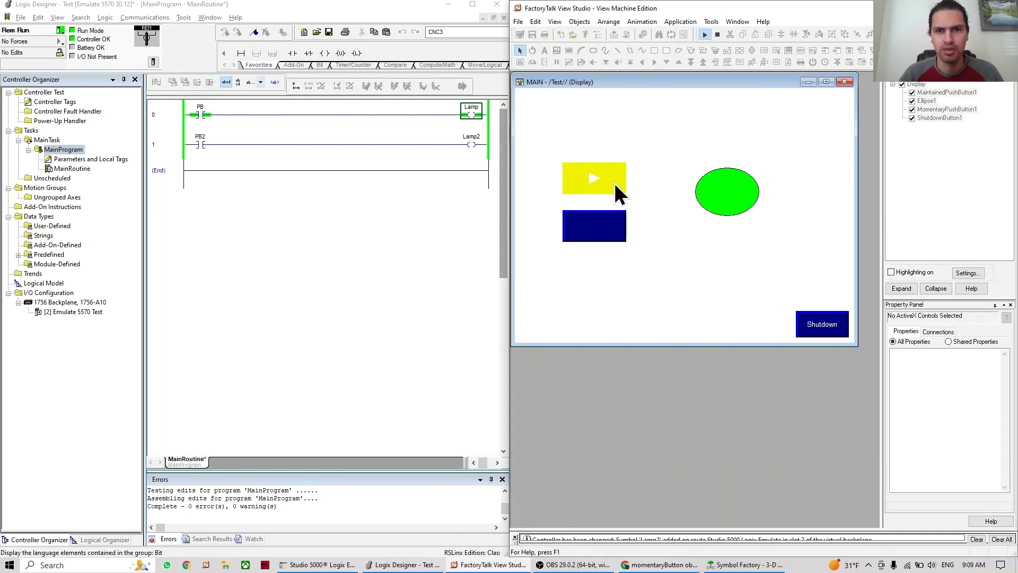
{"action": "left_click", "coordinate": [615, 183]}
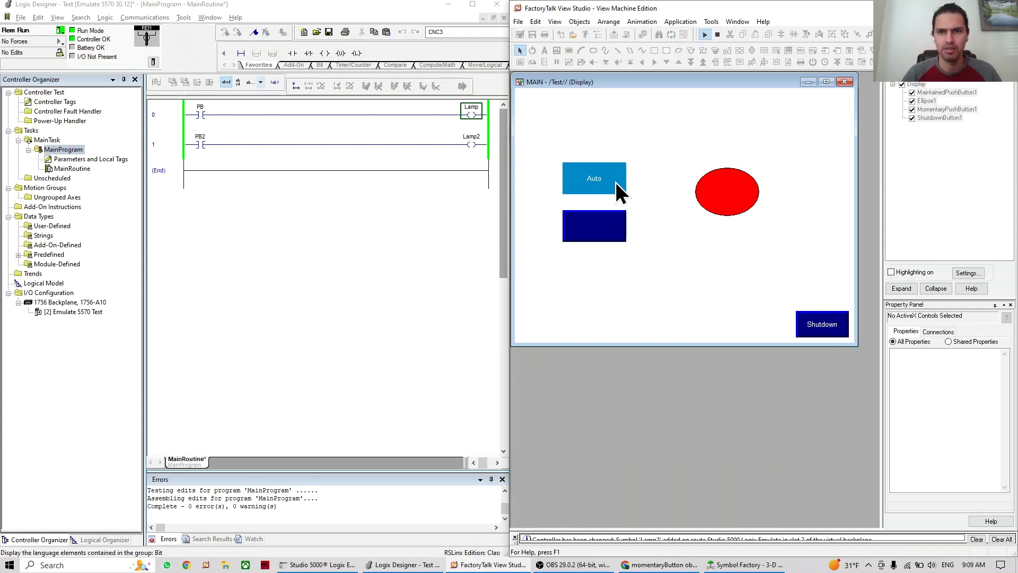
Toggle the maintained push button on and off repeatedly to check PB2 and Lamp2 in rung 1, and stop the display test
{"action": "left_click", "coordinate": [612, 234]}
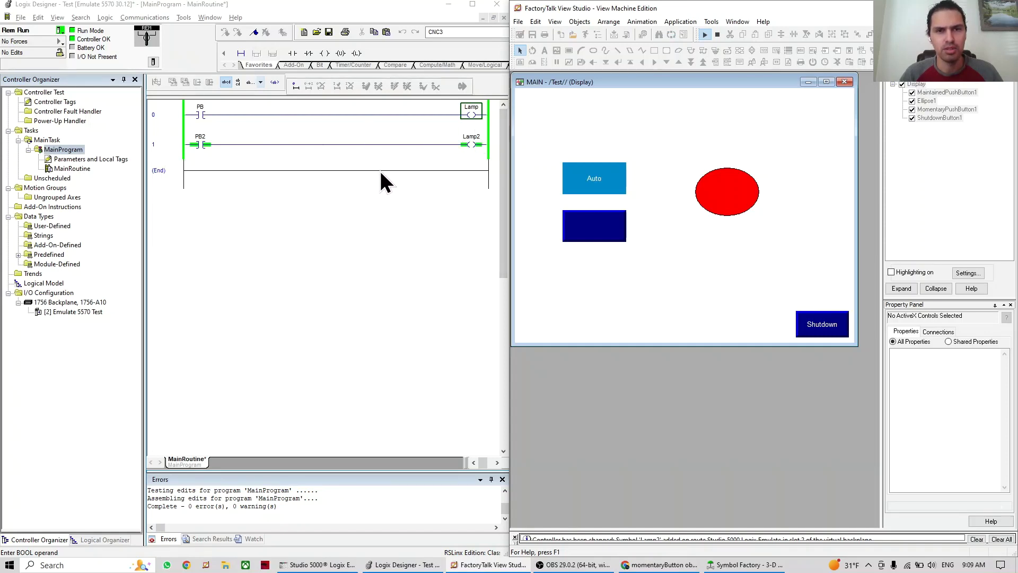
{"action": "left_click", "coordinate": [606, 232]}
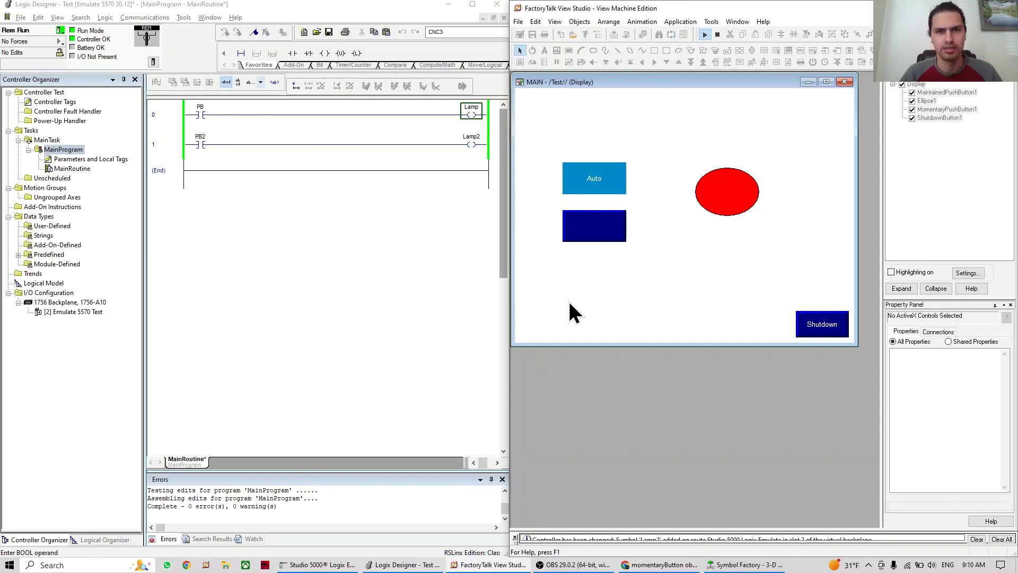
{"action": "left_click", "coordinate": [608, 237]}
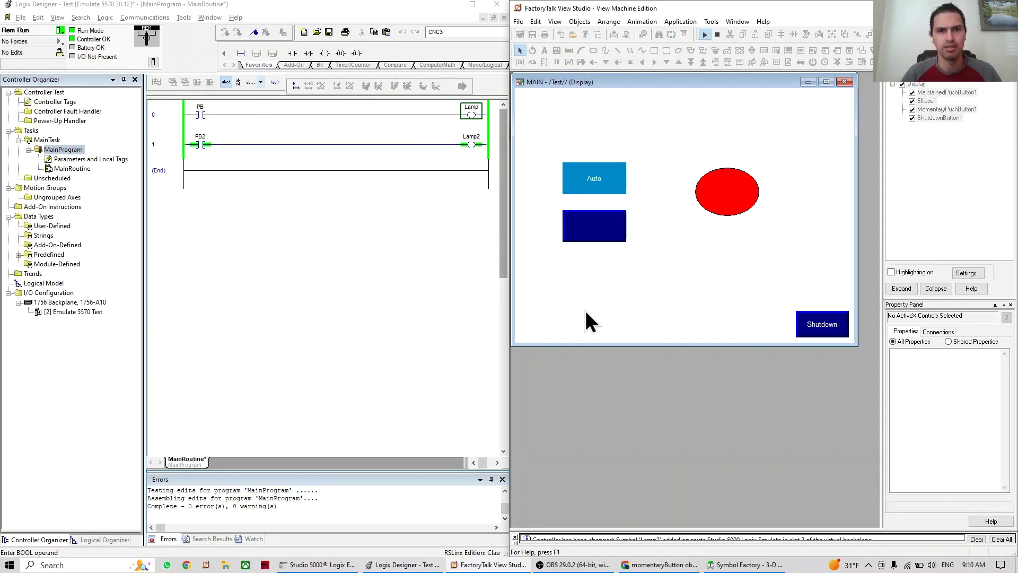
{"action": "left_click", "coordinate": [599, 223]}
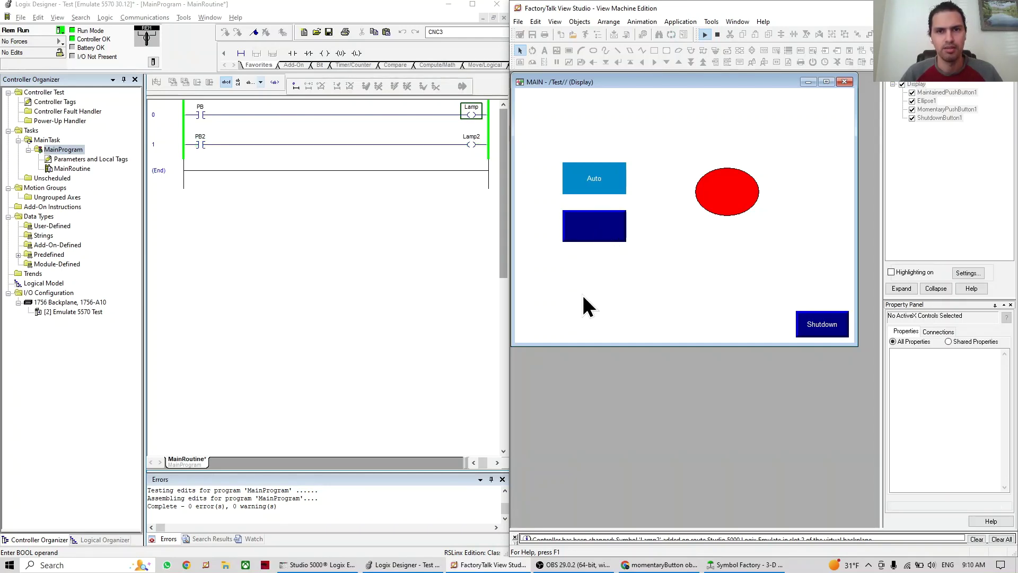
{"action": "left_click", "coordinate": [604, 227]}
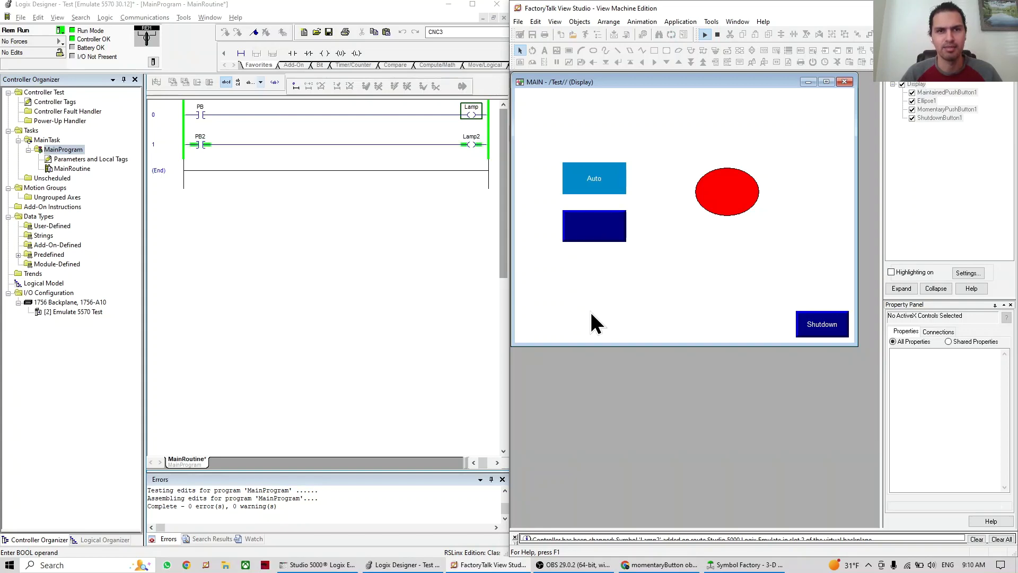
{"action": "left_click", "coordinate": [609, 225]}
{"action": "left_click", "coordinate": [718, 34]}
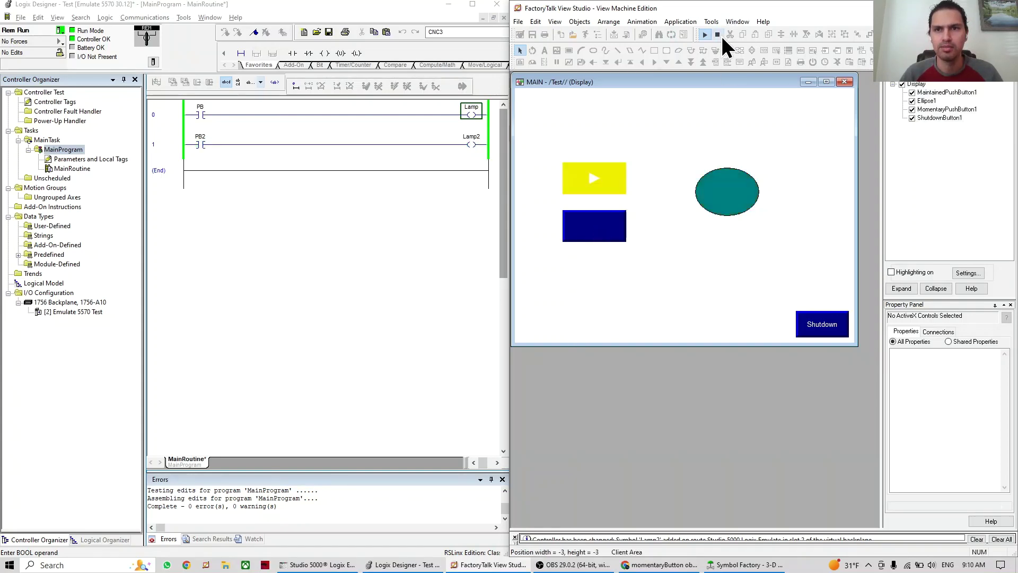
Set the back color of the maintained push button's State1 to light yellow and accept the properties
{"action": "double_click", "coordinate": [610, 223]}
{"action": "left_click", "coordinate": [562, 36]}
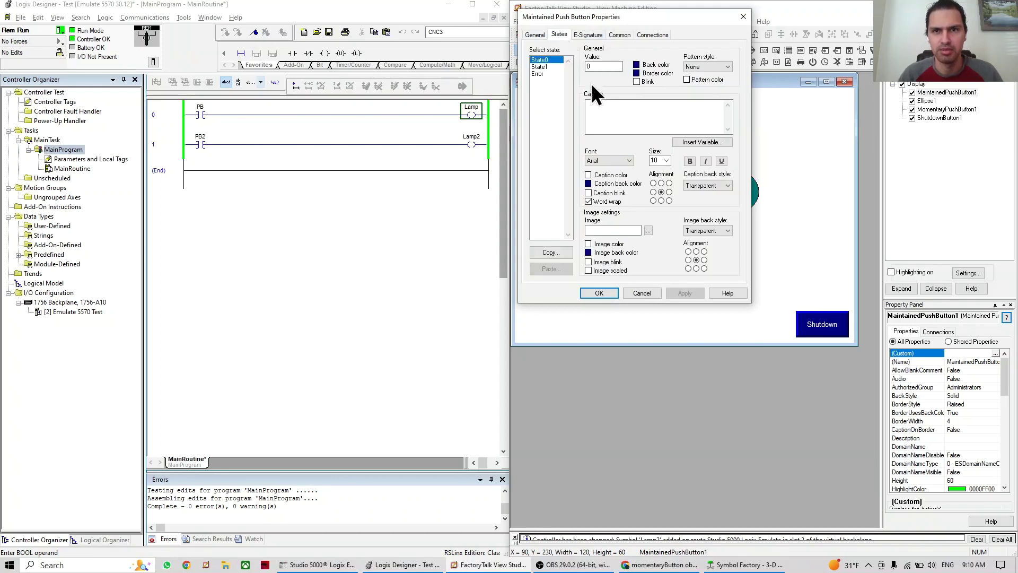
{"action": "left_click", "coordinate": [546, 66]}
{"action": "left_click", "coordinate": [638, 66]}
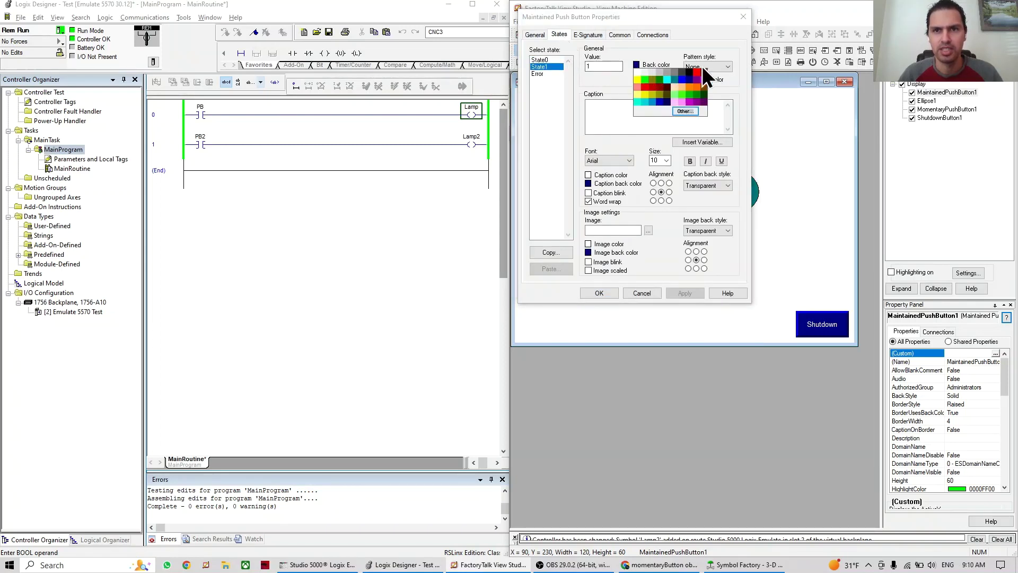
{"action": "left_click", "coordinate": [638, 97]}
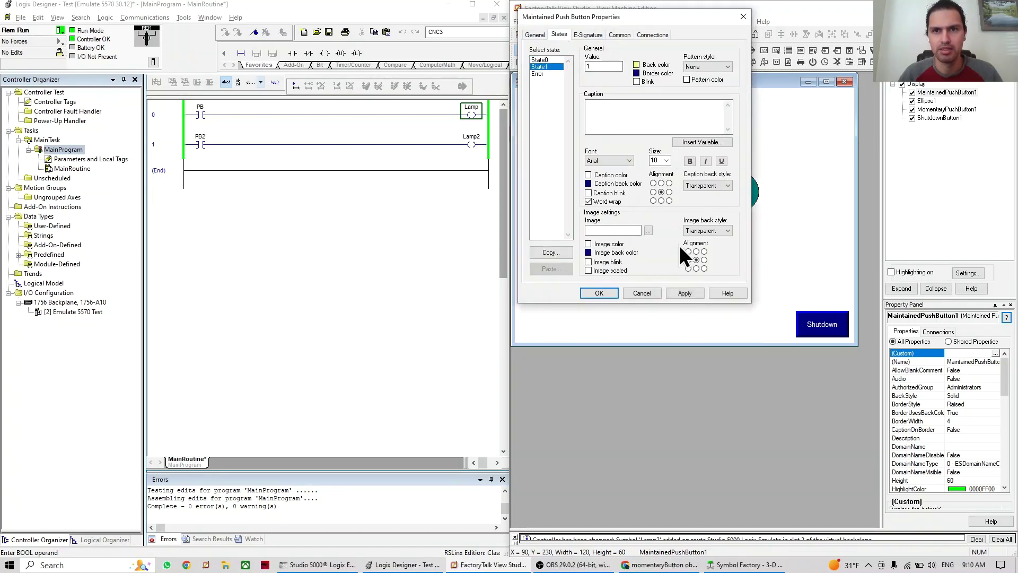
{"action": "left_click", "coordinate": [588, 293]}
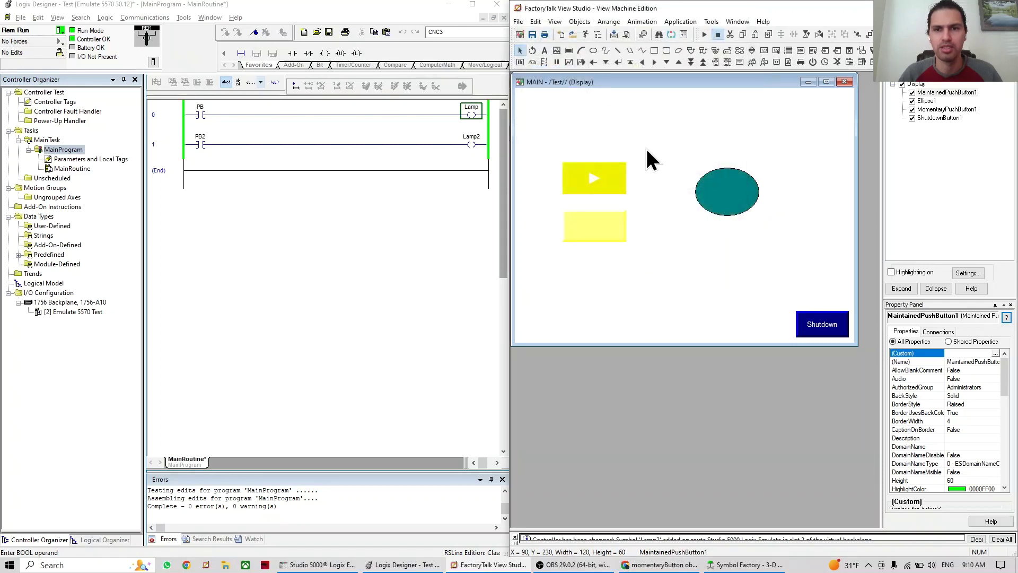
Test-run the MAIN display and toggle the maintained push button on and off to check its state colors against rung 1
{"action": "left_click", "coordinate": [704, 35]}
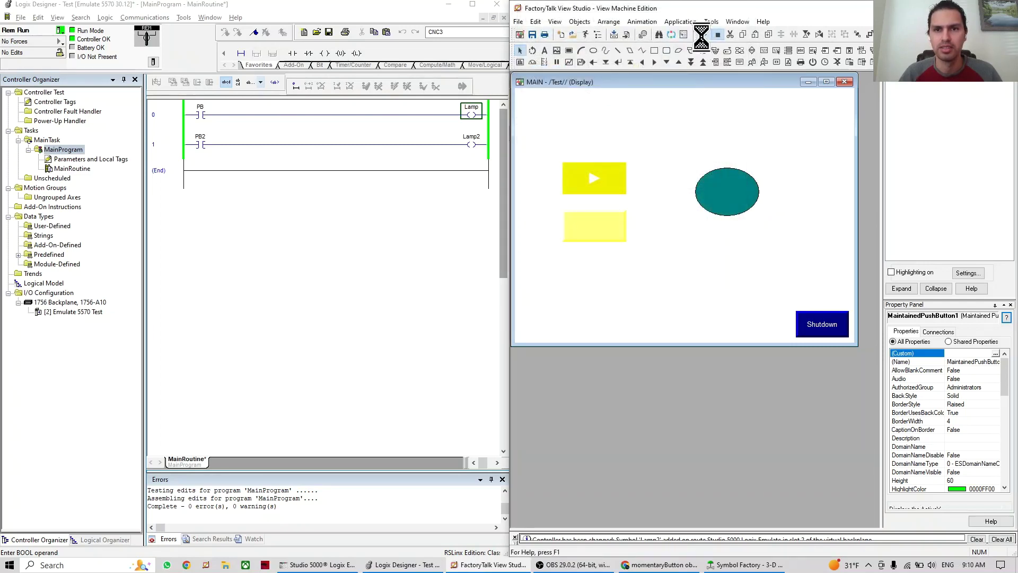
{"action": "left_click", "coordinate": [592, 233]}
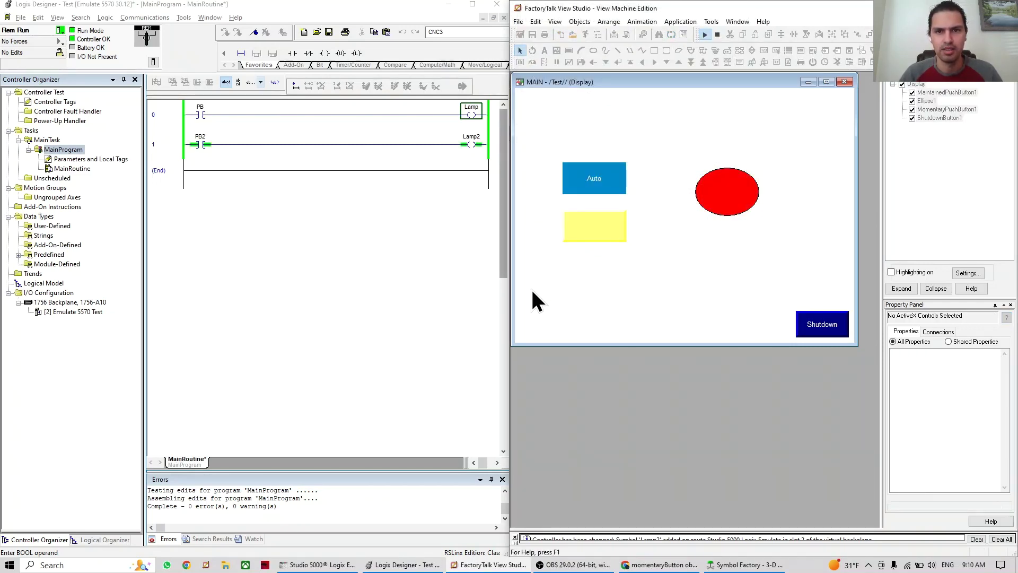
{"action": "left_click", "coordinate": [596, 229]}
Operate the momentary push button repeatedly to compare its behavior with the ellipse and rung 0
{"action": "left_click", "coordinate": [587, 179]}
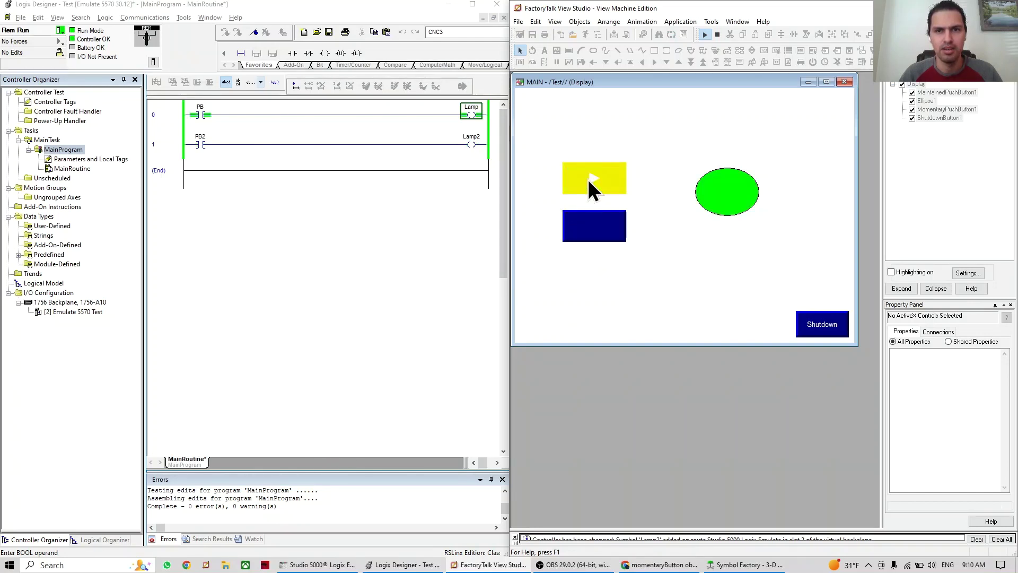
{"action": "left_click", "coordinate": [587, 178]}
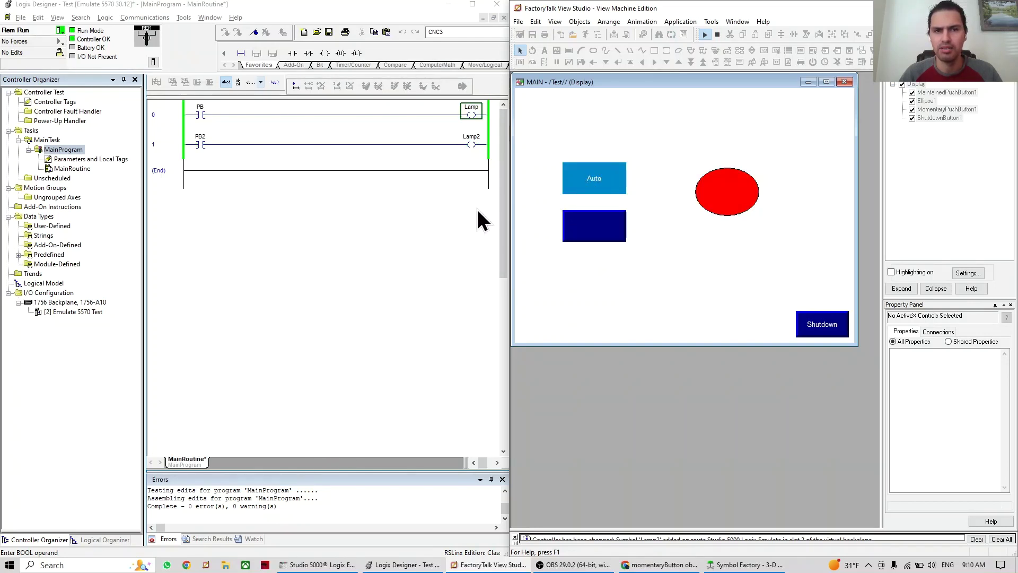
{"action": "double_click", "coordinate": [599, 187]}
{"action": "double_click", "coordinate": [603, 174]}
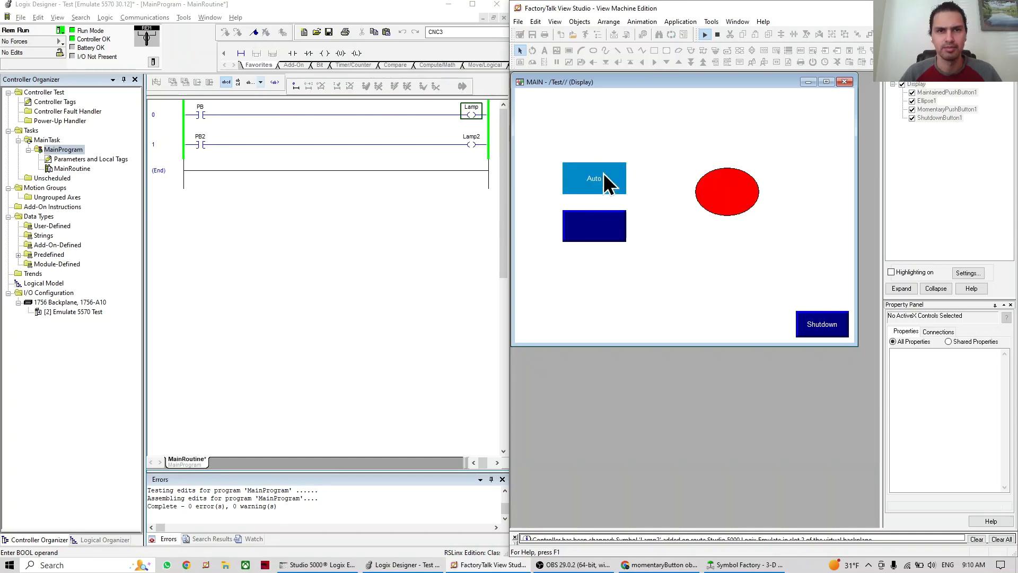